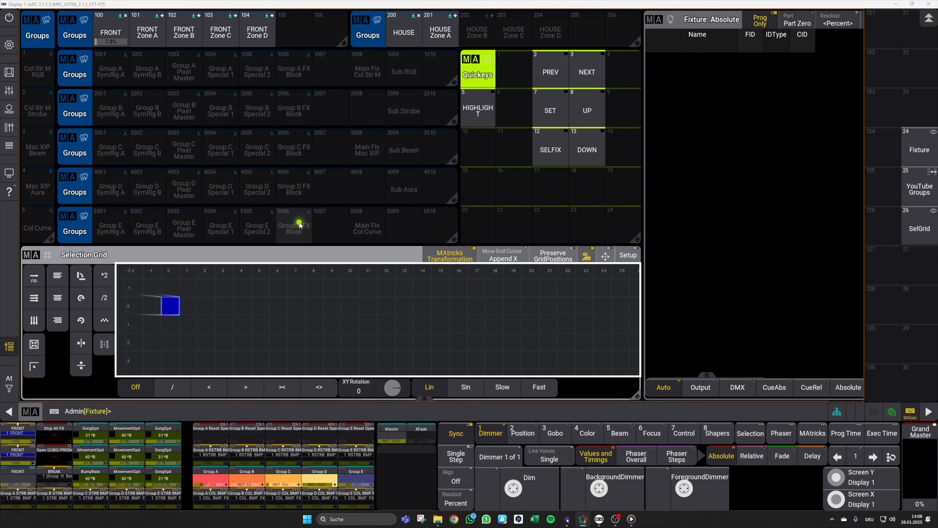
Turn off the fixture sheet's Prog Only filter and select fixtures 1101 Thru 1108.
left_click(760, 23)
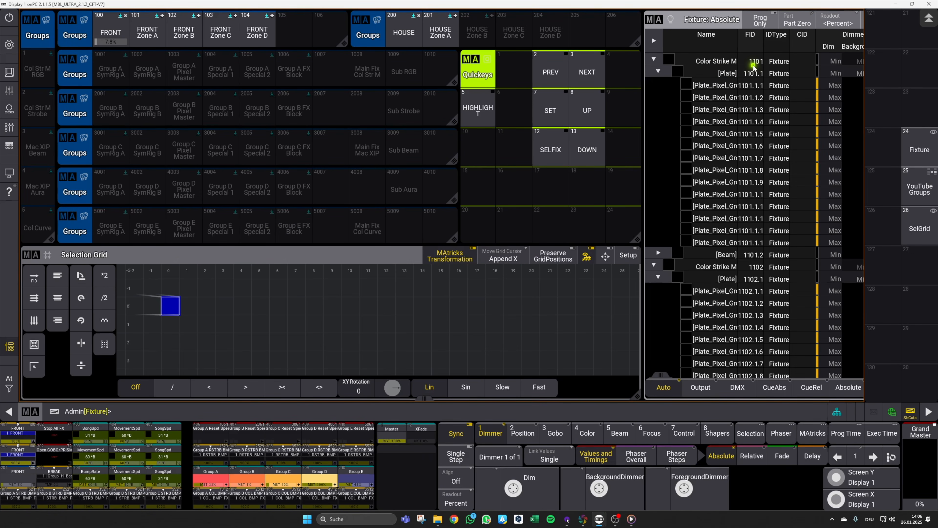
left_click(190, 411)
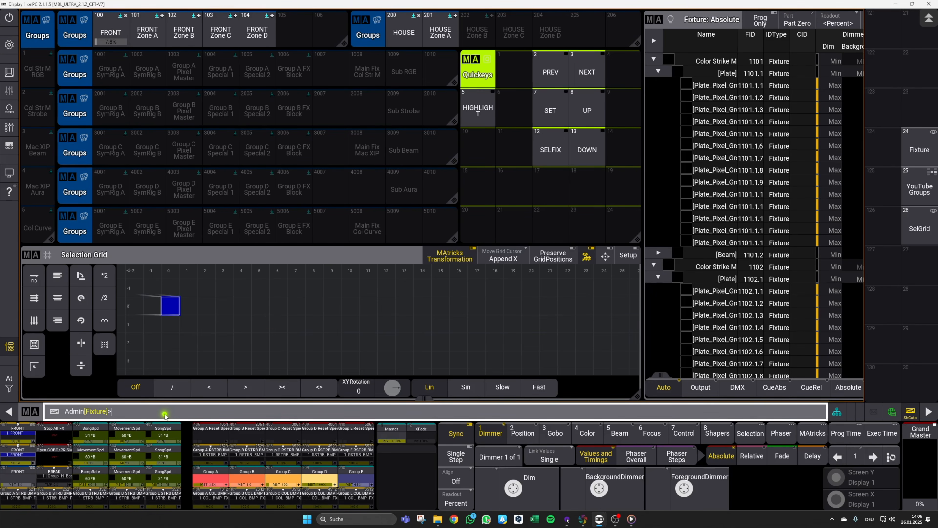
type("1101 thru 1108")
key("Return")
Add fixtures 1201 Thru 1208 to the selection as a second grid row starting in column 0.
left_click(173, 326)
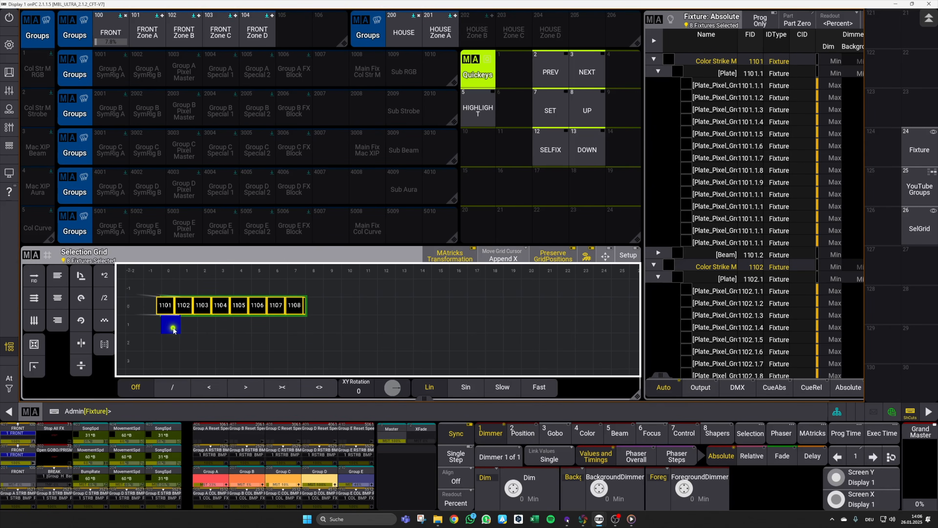
type("1201 Thru 1208")
key("Return")
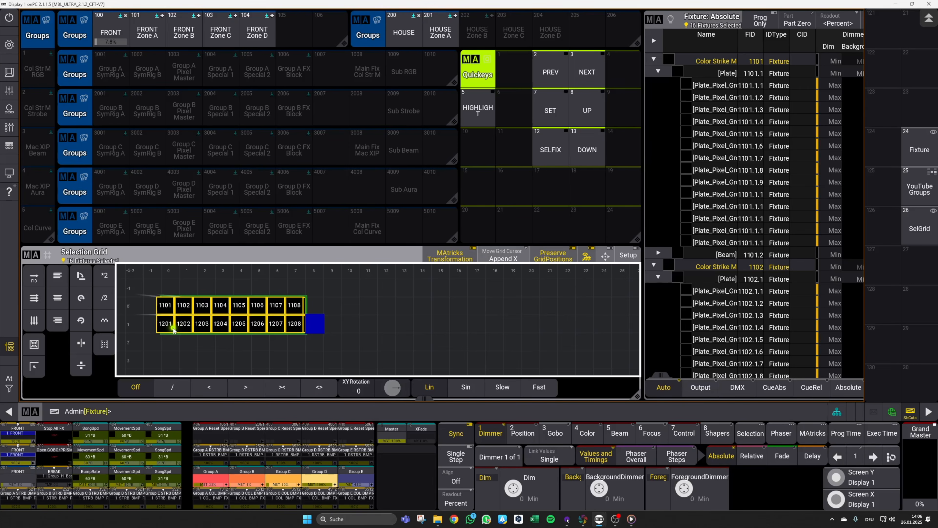
Store the two-row fixture selection to Group 1008 "Main Fix Col Str M" in Overwrite mode.
key("s")
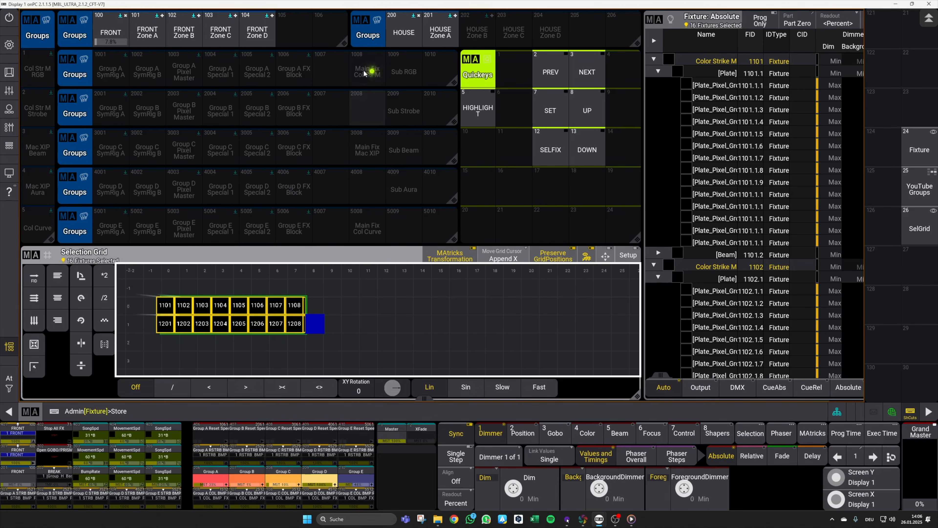
left_click(371, 82)
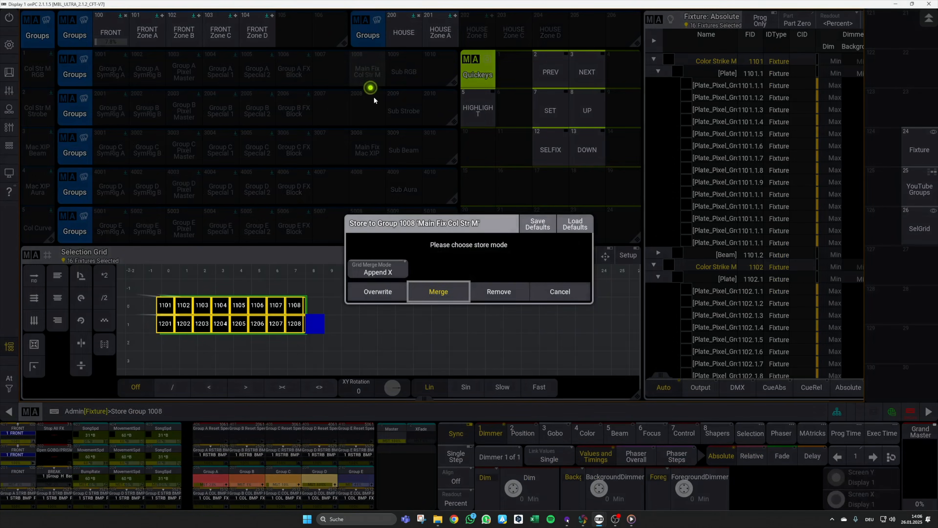
left_click(392, 296)
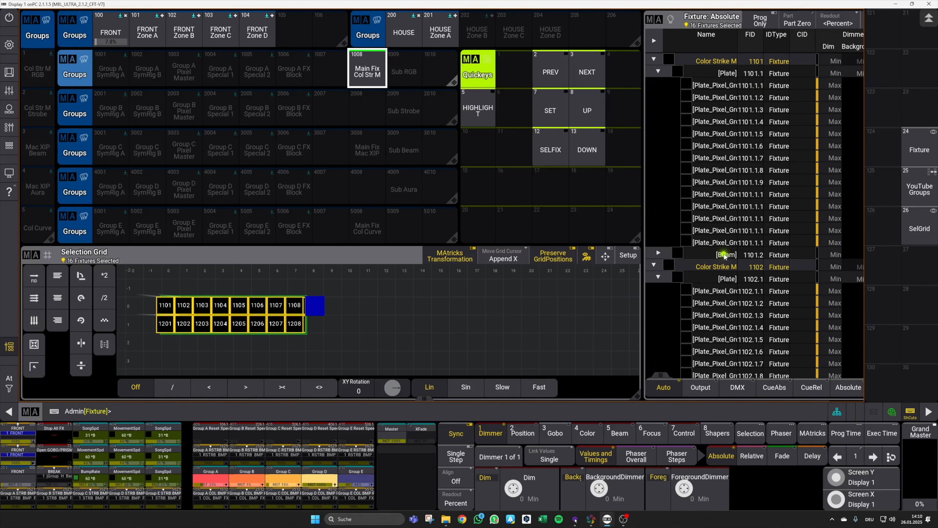
Clear the selection and select the plate subfixtures 1101.1 Thru 1108.1.
left_click(369, 114)
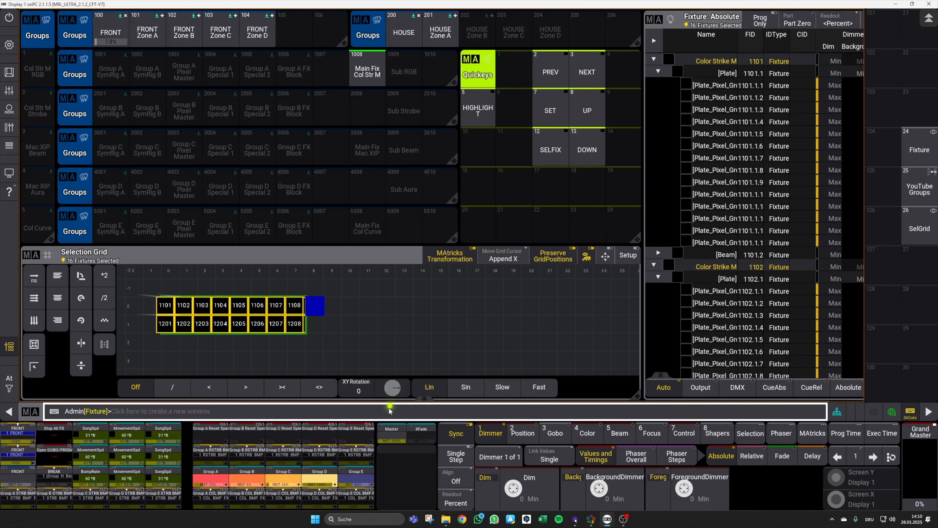
key("Escape")
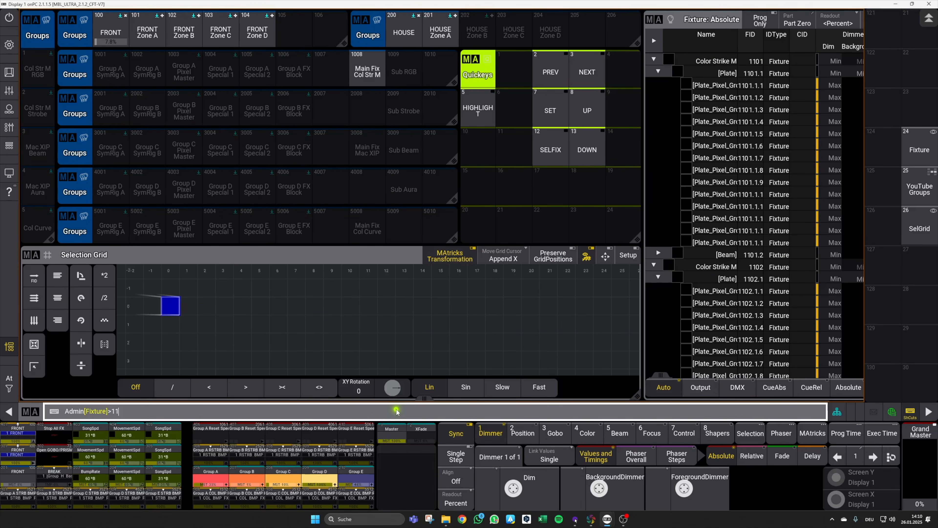
type("Thru 1108.1")
key("Return")
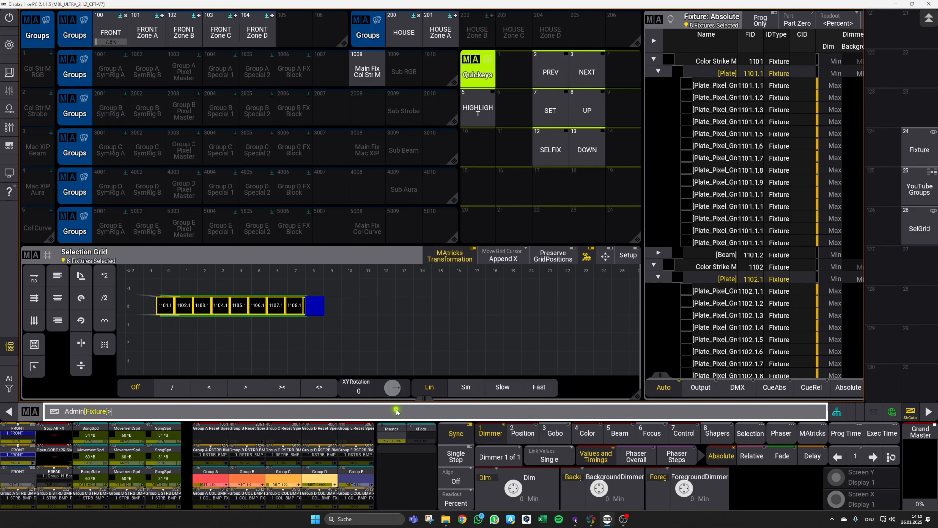
Add the plate subfixtures 1201.1 Thru 1208.1 as a second grid row starting in column 0.
scroll(173, 312, "up", 2)
scroll(174, 312, "down", 2)
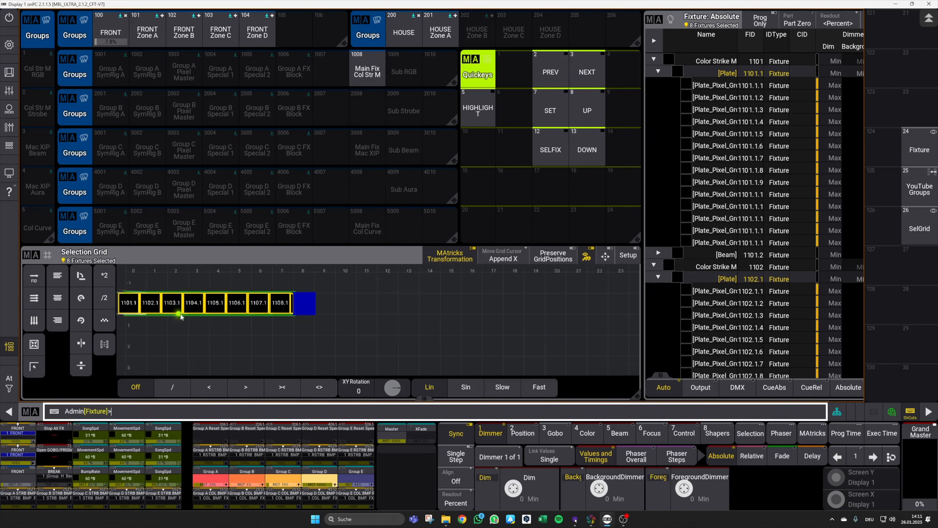
left_click_drag(225, 334, 298, 337)
scroll(288, 325, "up", 1)
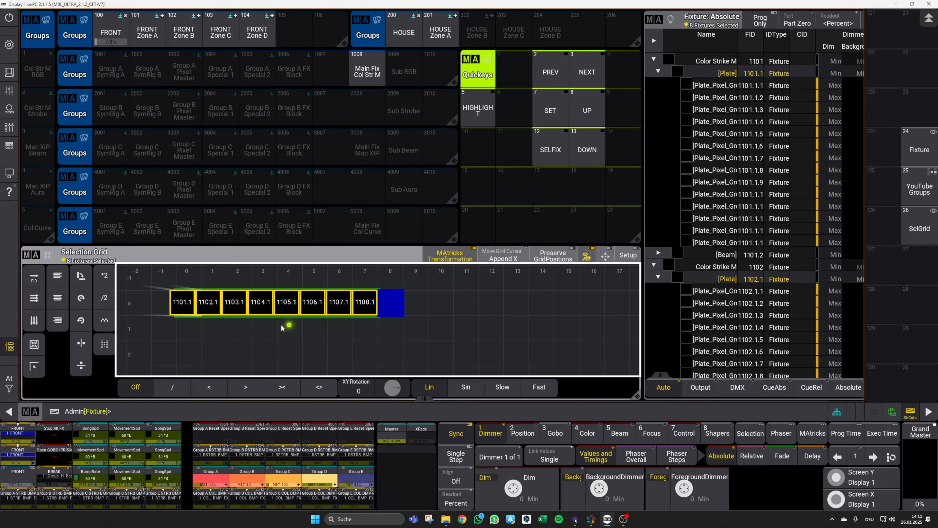
left_click(188, 332)
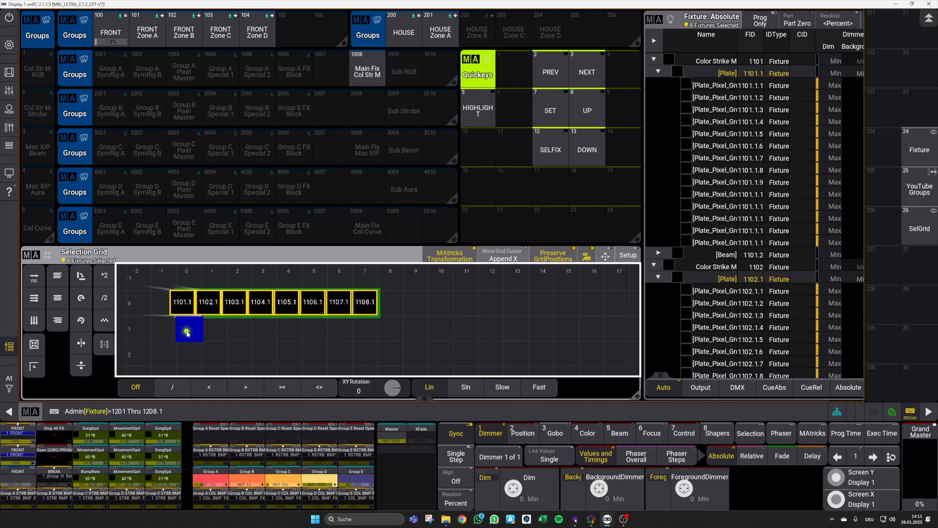
key("Return")
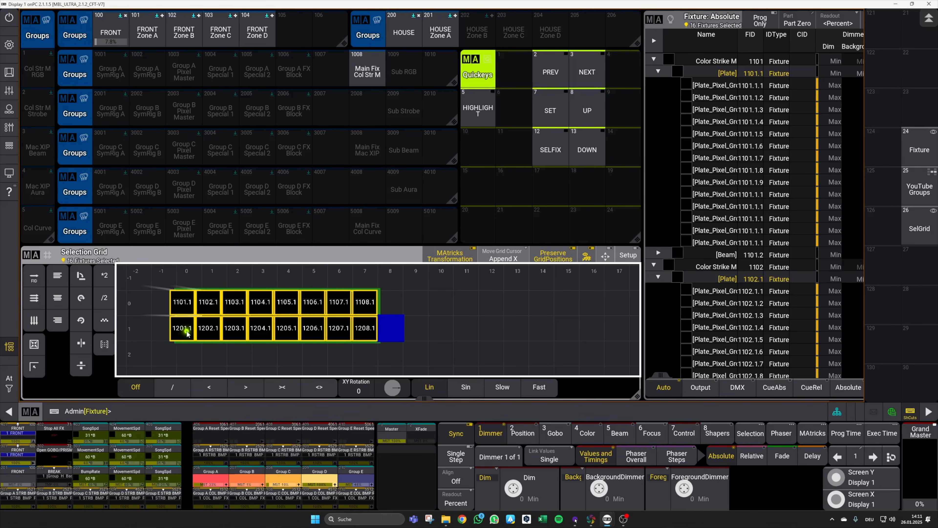
Store the plate subfixture selection to Group 1009 "Sub RGB" in Overwrite mode.
key("s")
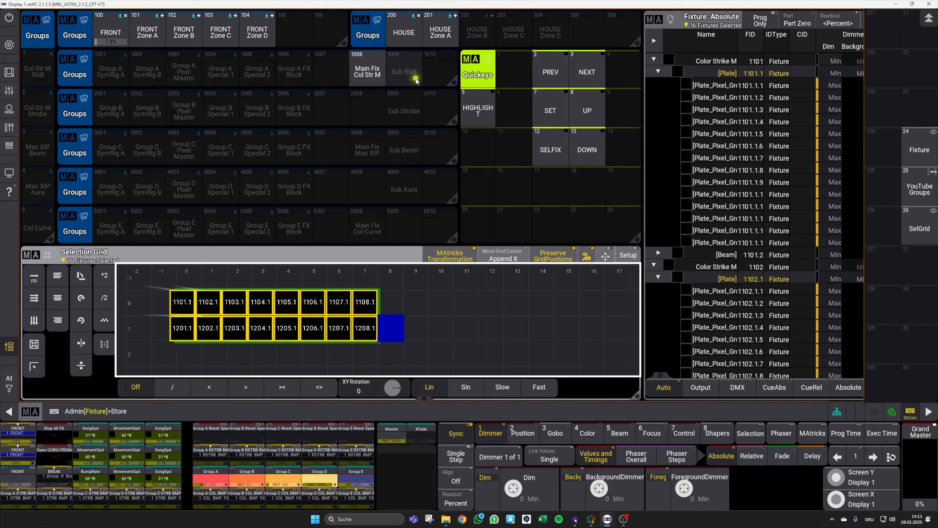
left_click(416, 80)
left_click(377, 292)
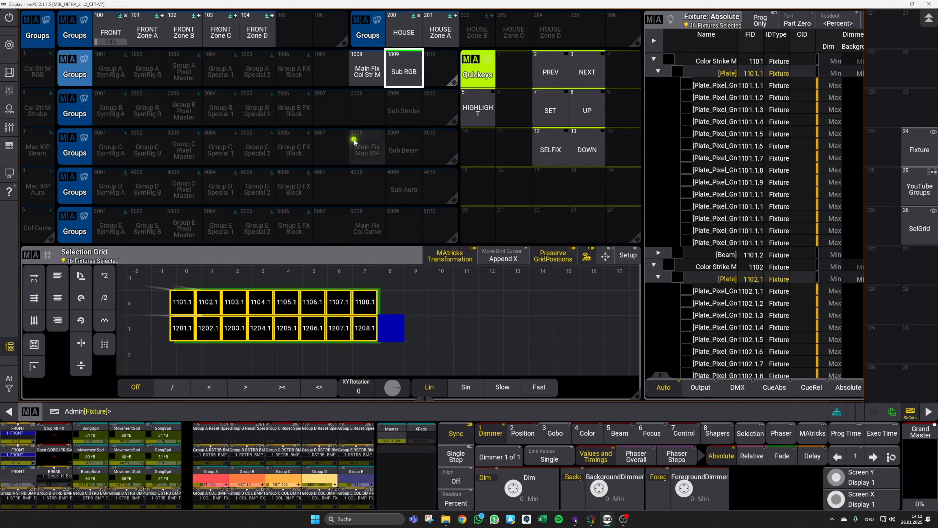
Clear the selection and select the beam subfixtures 1101.2 Thru 1108.2.
key("Escape")
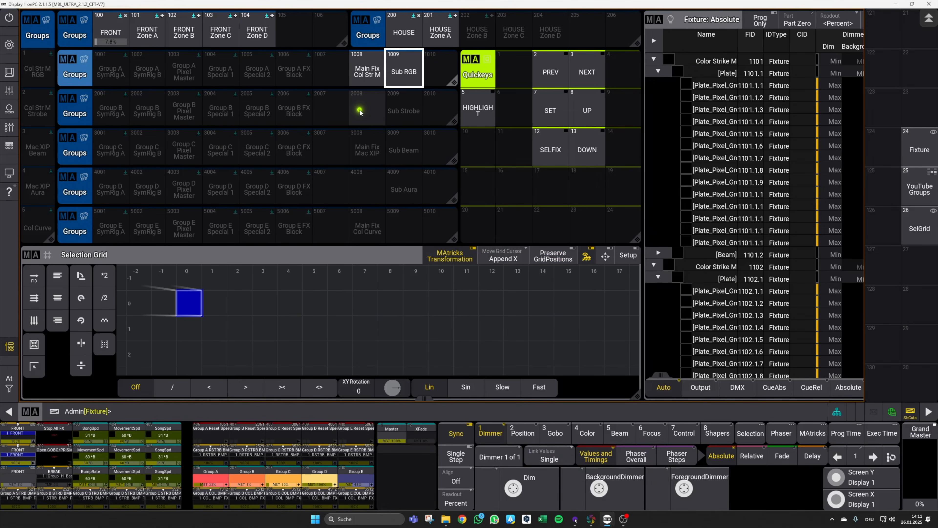
left_click(180, 412)
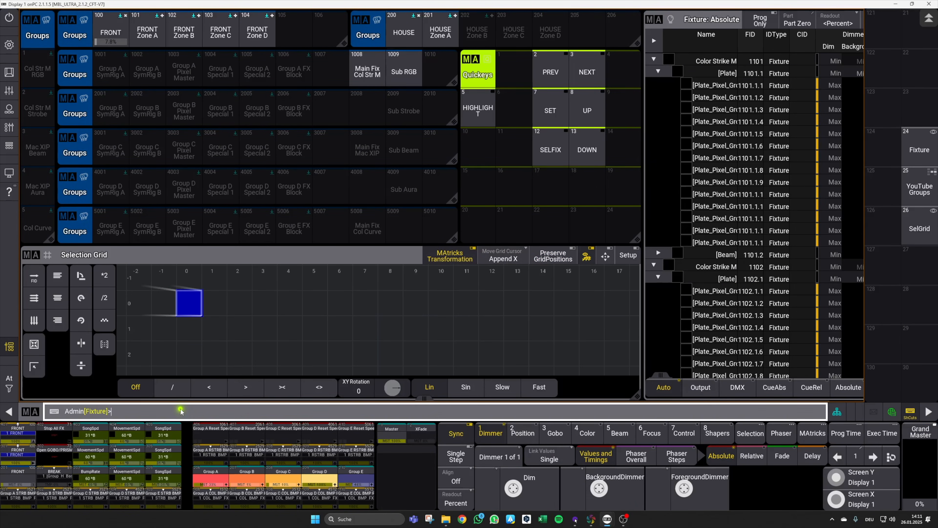
type("11")
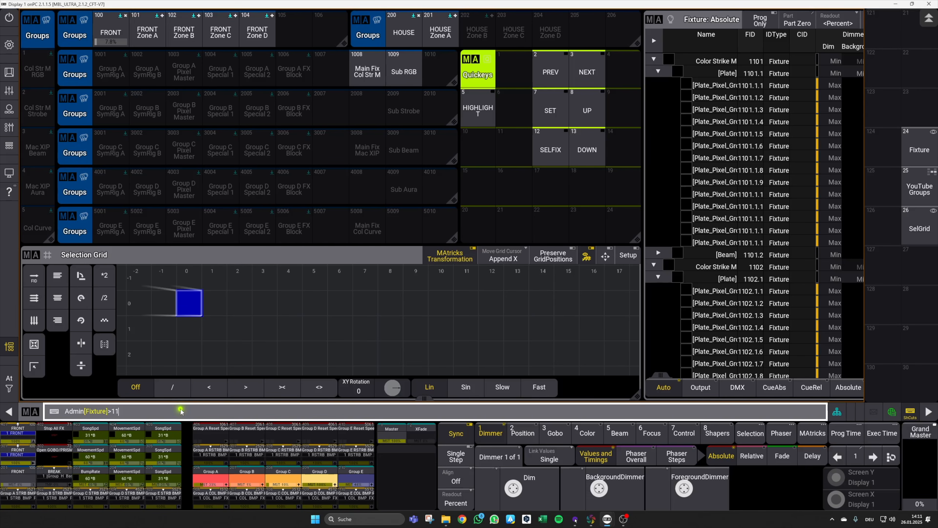
type("01 Thru 1108.")
key("Return")
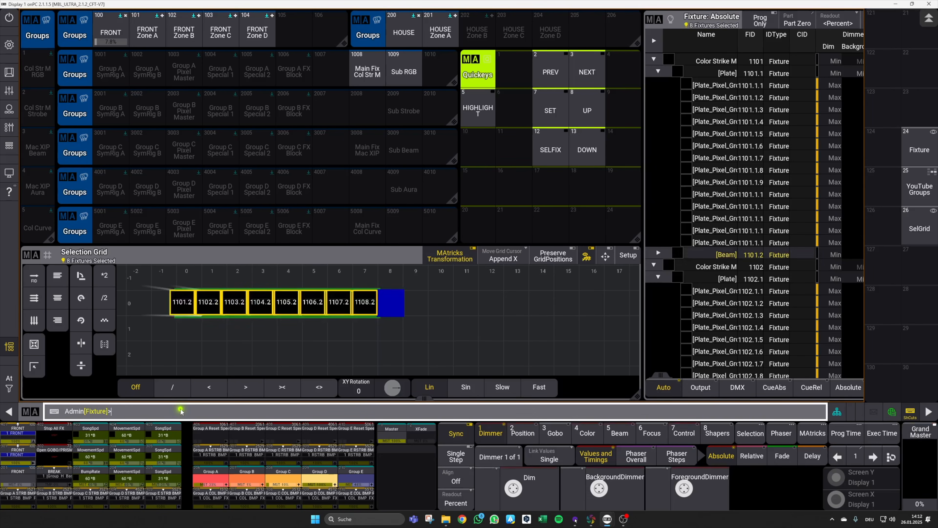
Add the beam subfixtures 1201.2 Thru 1208.2 as a second grid row starting in column 0.
left_click(191, 324)
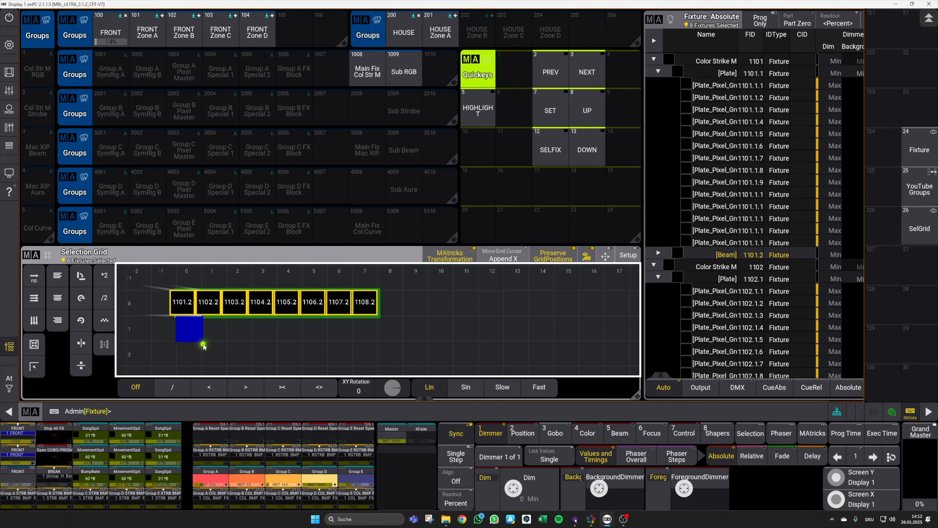
type("110")
key("BackSpace")
key("BackSpace")
type("201 Thru 1208")
key("Return")
Store the beam subfixture selection to Group 2009 "Sub Strobe" in Overwrite mode.
left_click(410, 111)
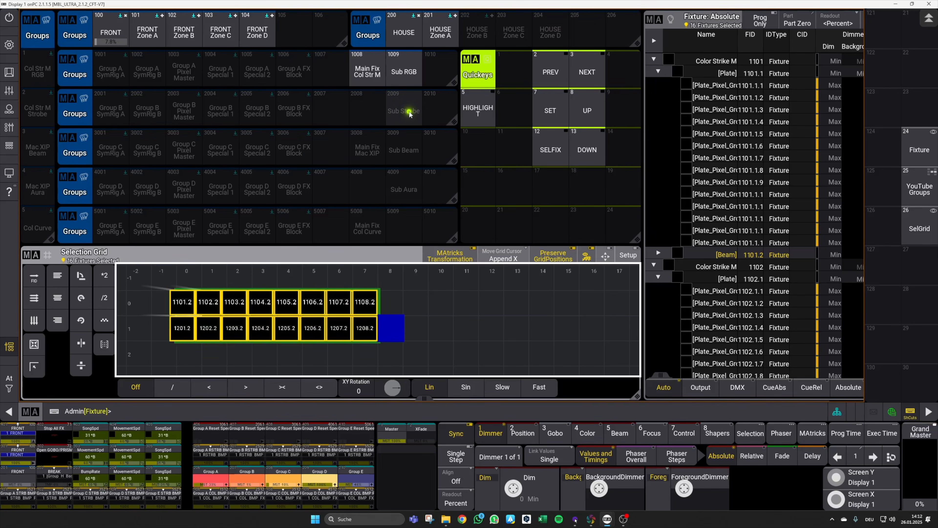
left_click(376, 294)
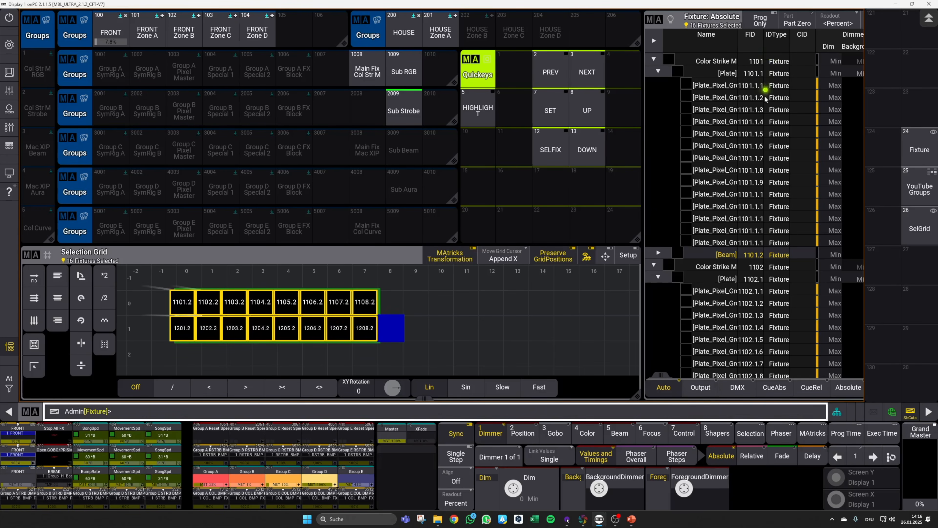
Widen the fixture sheet's FID column, then clear the selection and select only the plate subfixture 1101.1.
left_click_drag(769, 42, 784, 42)
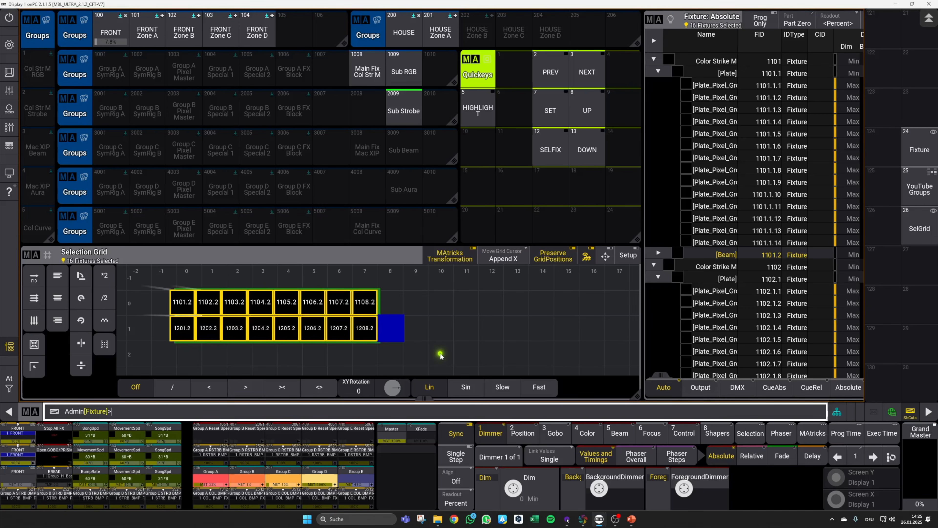
left_click(331, 413)
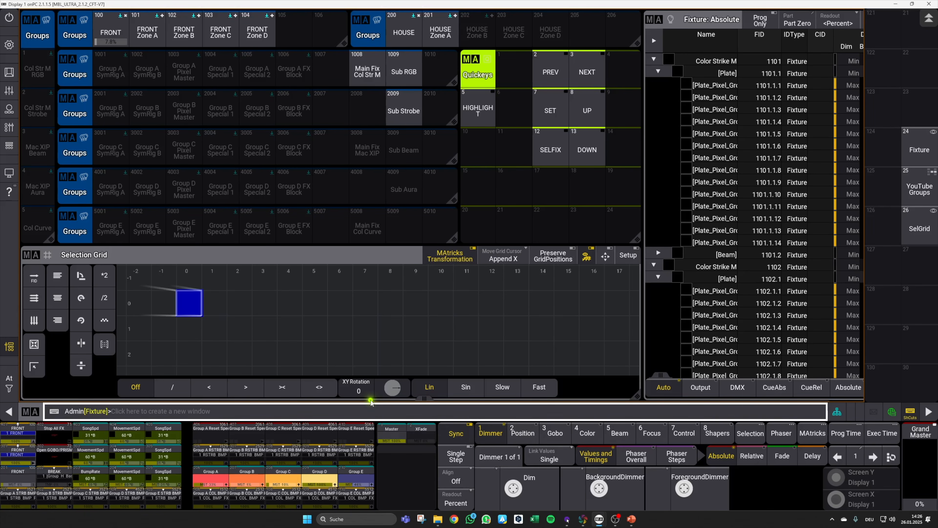
left_click(710, 73)
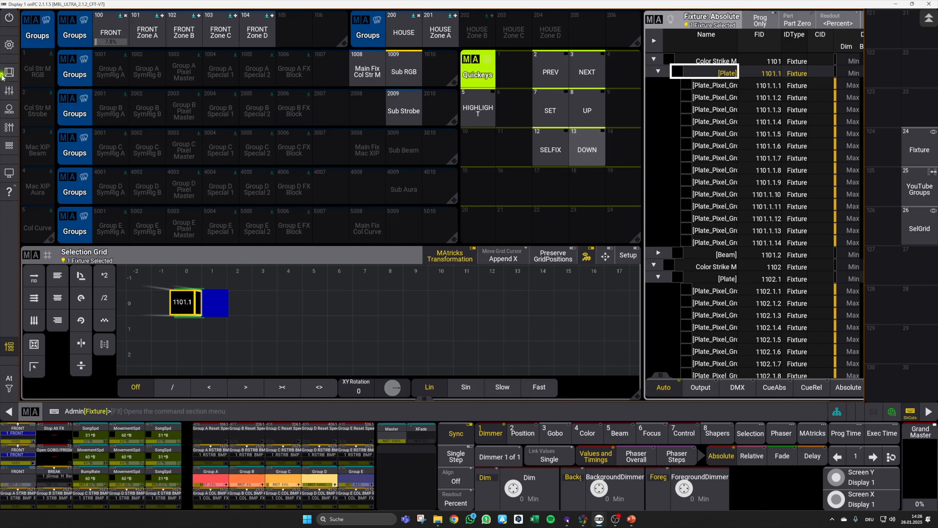
View the Command Section, close it, and use the DOWN command to select all pixels of plate 1101.1.
left_click(9, 73)
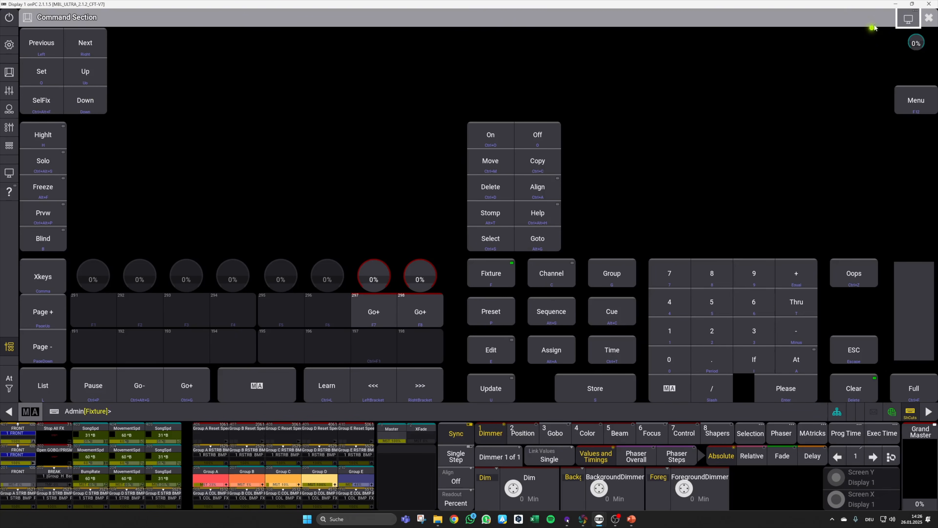
left_click(934, 20)
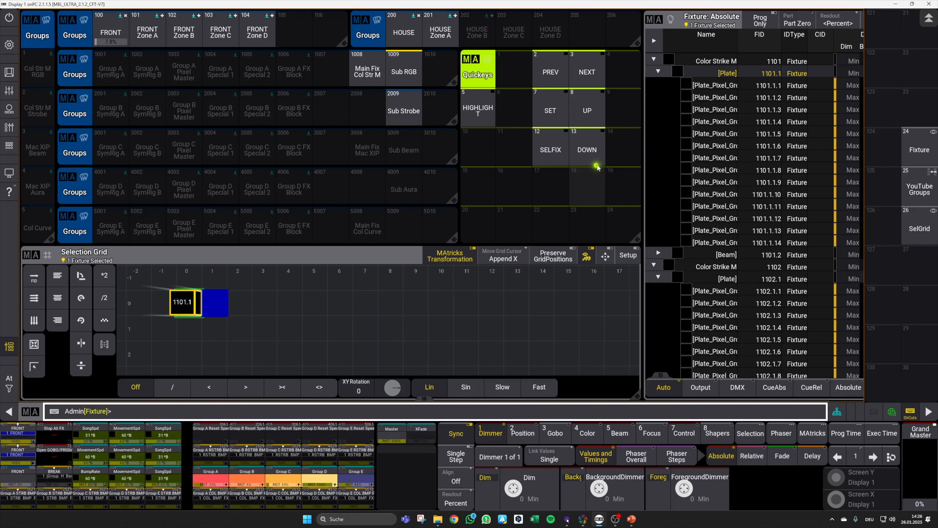
left_click(596, 155)
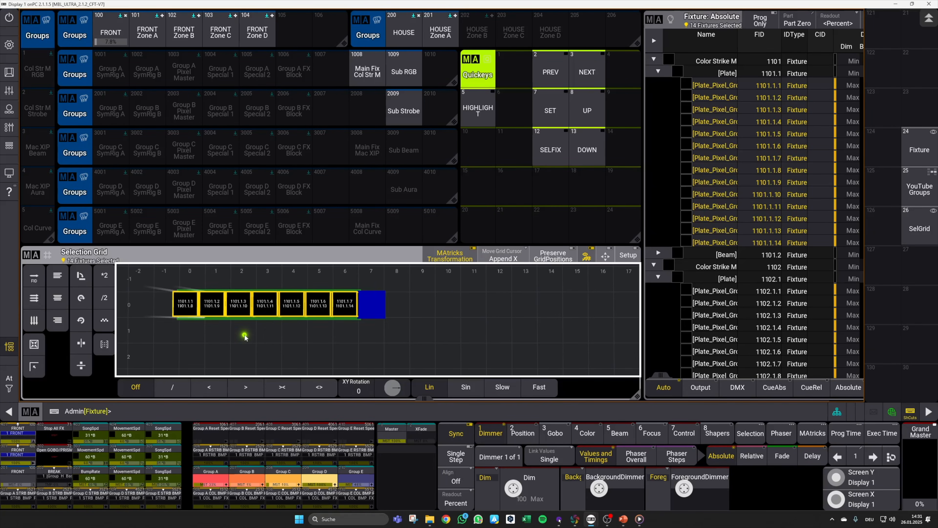
Unstack the pixels 1101.1.1 to 1101.1.14 into two grid rows of seven by transposing, spreading the stacked pixels and transposing back.
scroll(308, 329, "up", 5)
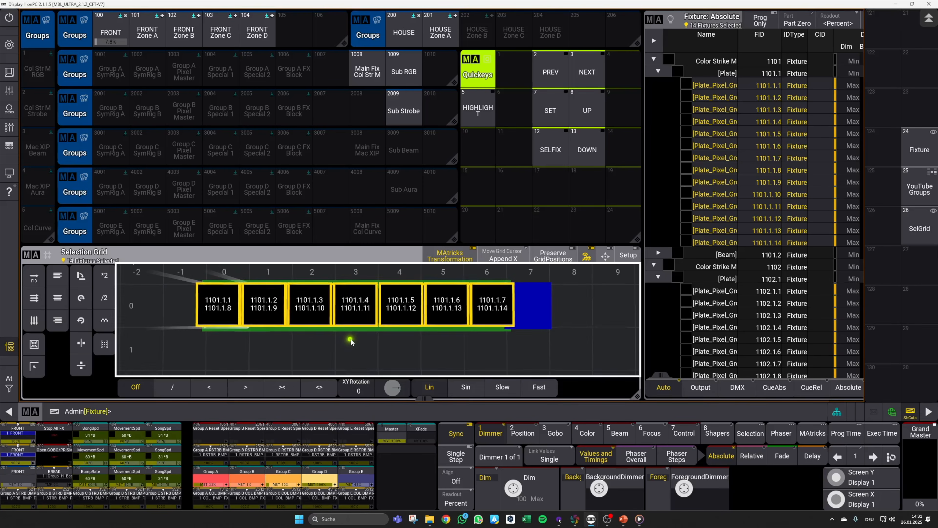
scroll(350, 342, "down", 3)
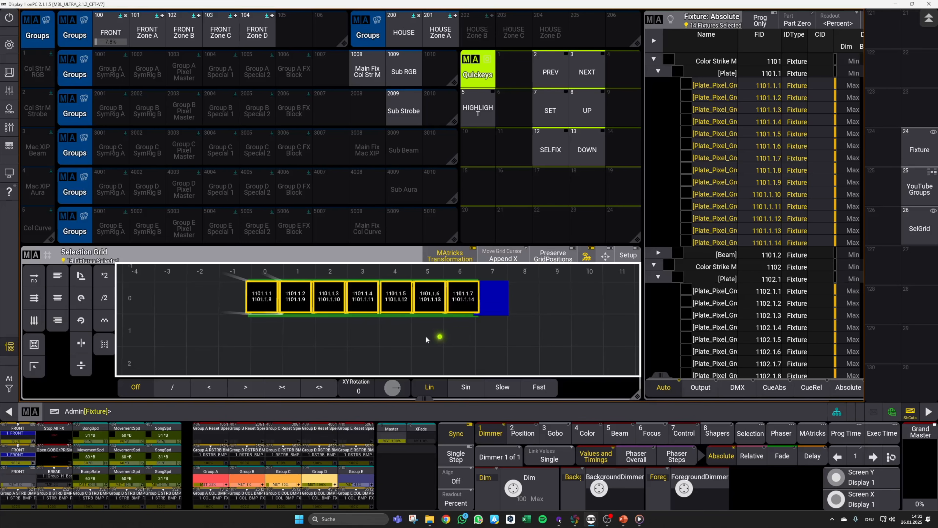
left_click(80, 278)
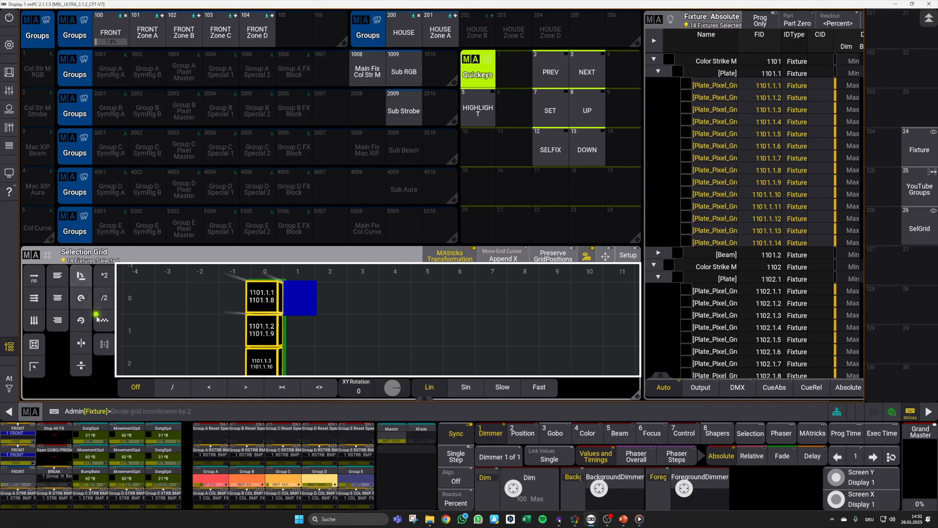
left_click(104, 320)
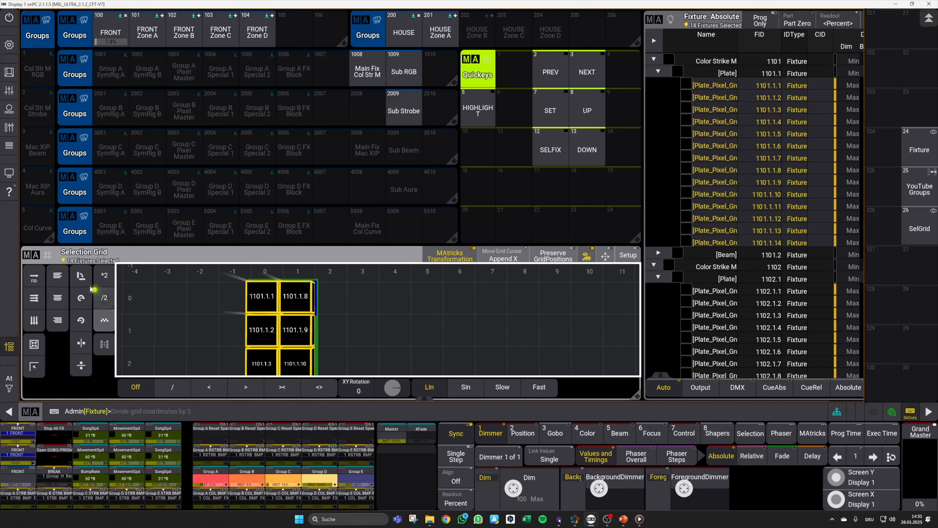
left_click(80, 277)
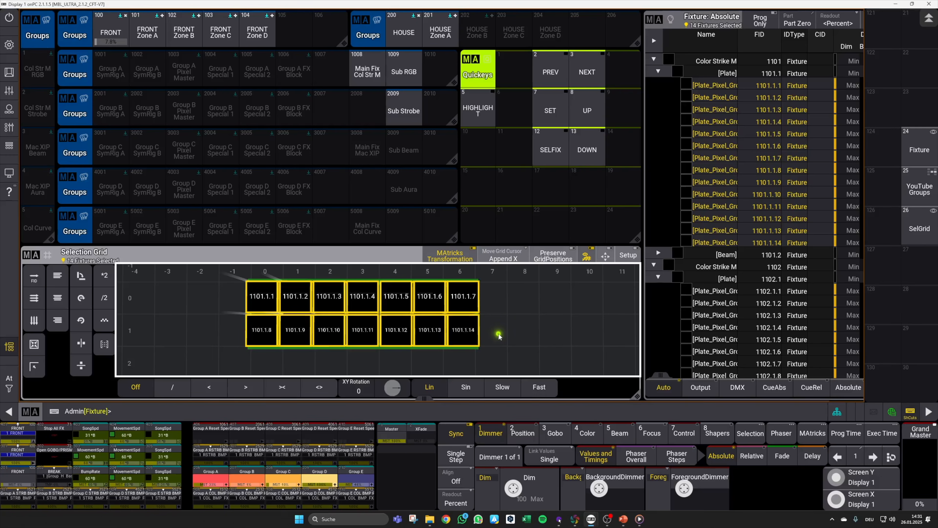
key("Escape")
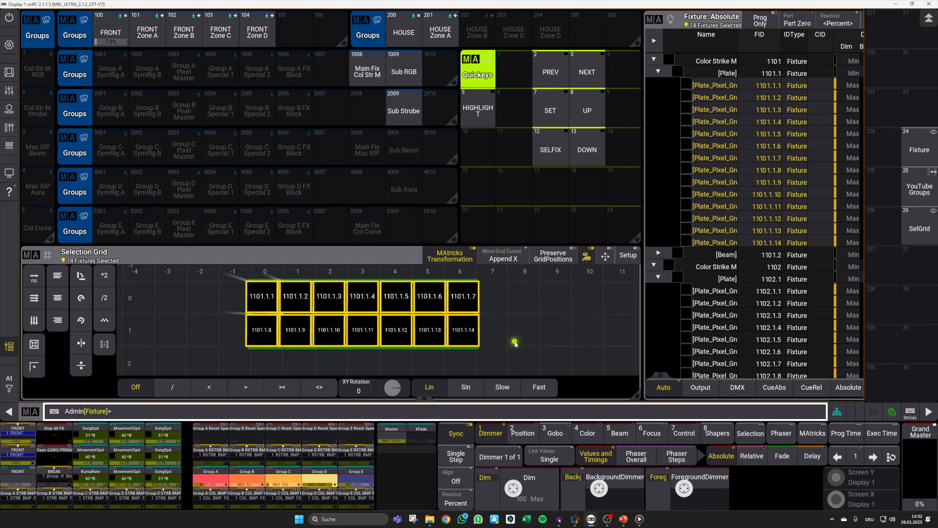
Run the GridStore command for the plate pixels and store their grid positions into the fixture type.
left_click(288, 412)
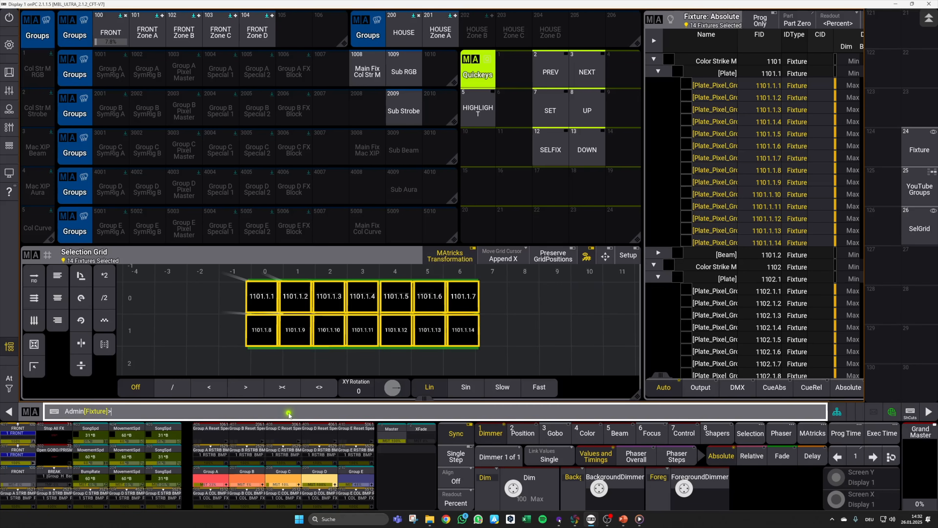
type("GridStore")
key("Return")
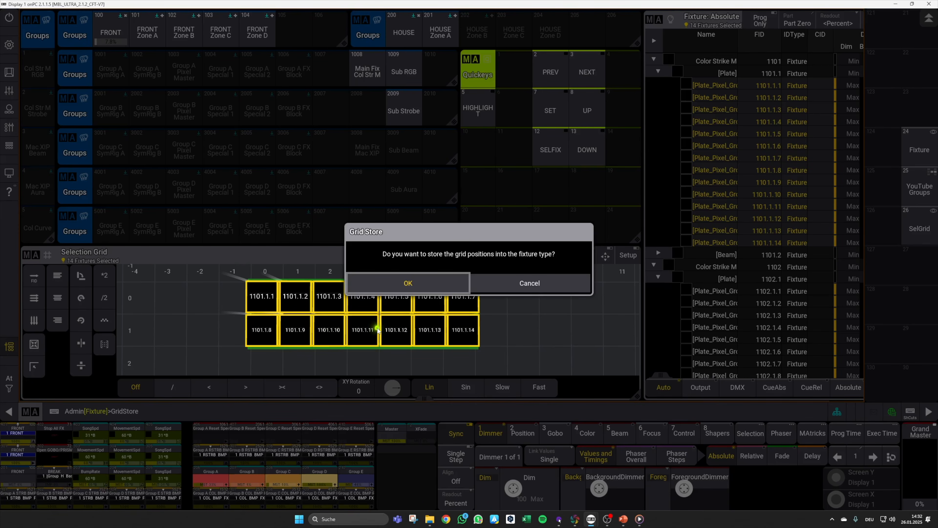
left_click(408, 283)
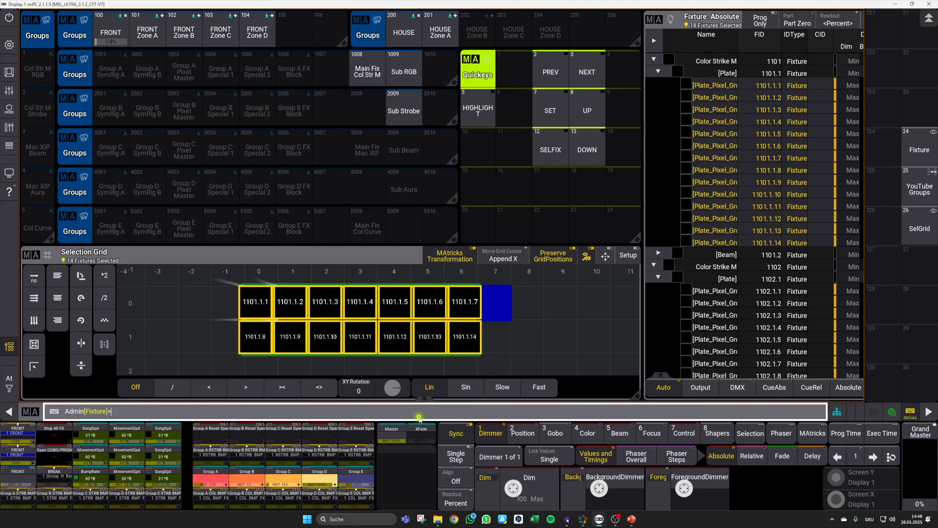
Clear the selection, recall the "Sub RGB" group and use DOWN to select all plate pixels of its fixtures.
key("Escape")
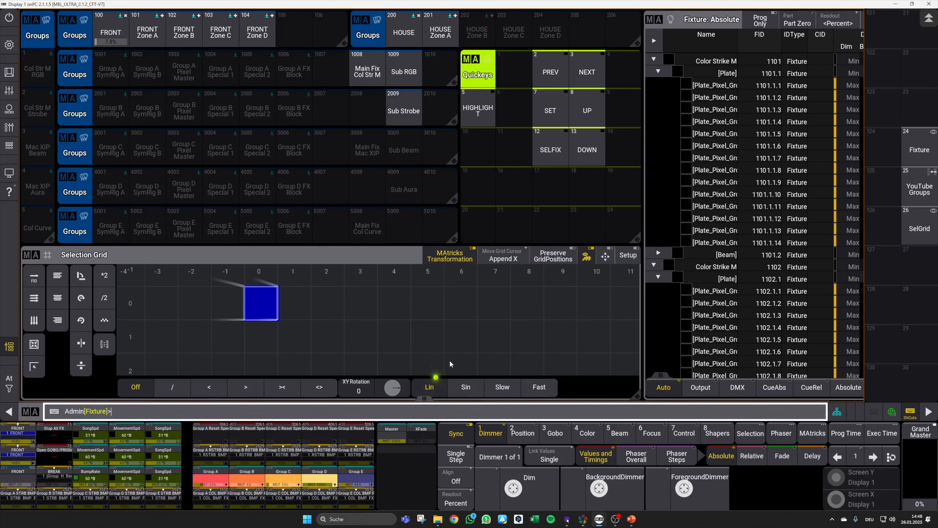
left_click(409, 75)
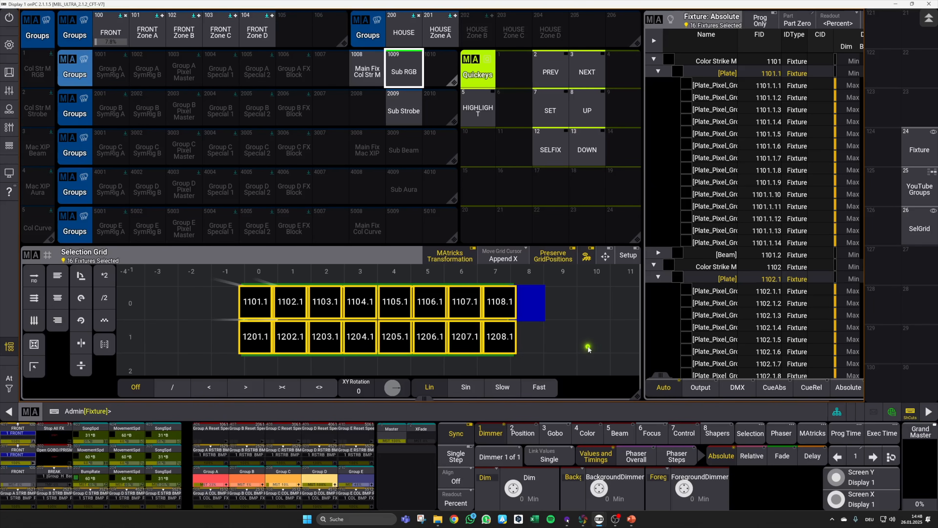
left_click(587, 148)
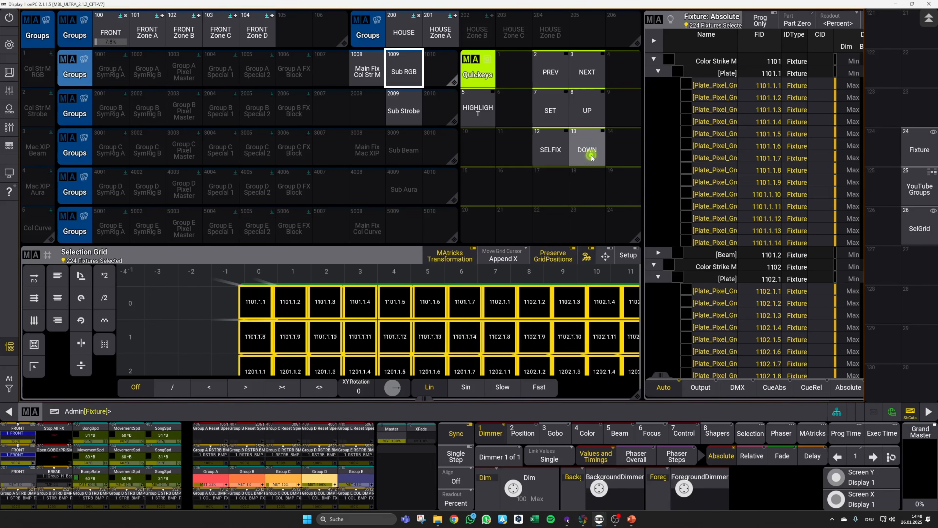
scroll(421, 325, "down", 1)
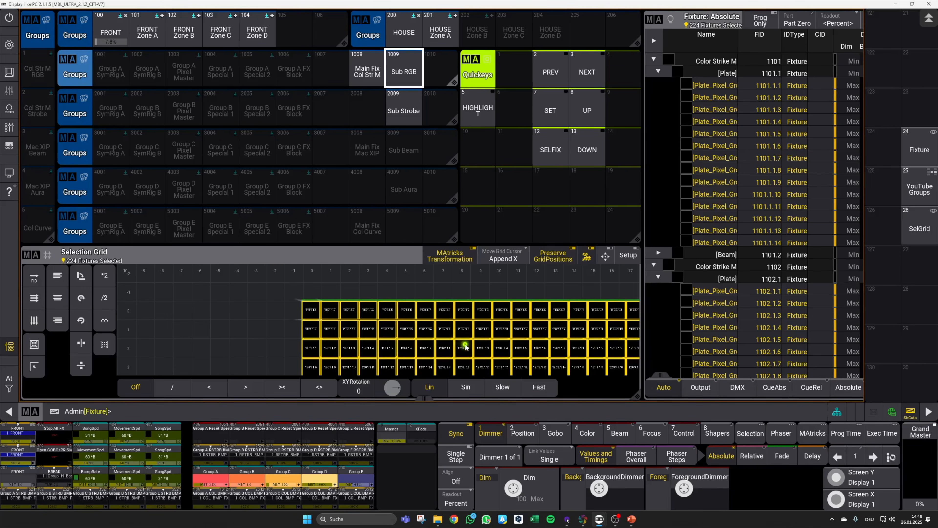
scroll(471, 340, "down", 1)
left_click_drag(520, 346, 335, 329)
scroll(366, 329, "down", 1)
scroll(367, 328, "down", 1)
left_click_drag(499, 333, 429, 320)
scroll(430, 320, "down", 2)
scroll(442, 320, "down", 1)
left_click_drag(519, 323, 350, 323)
scroll(370, 317, "down", 1)
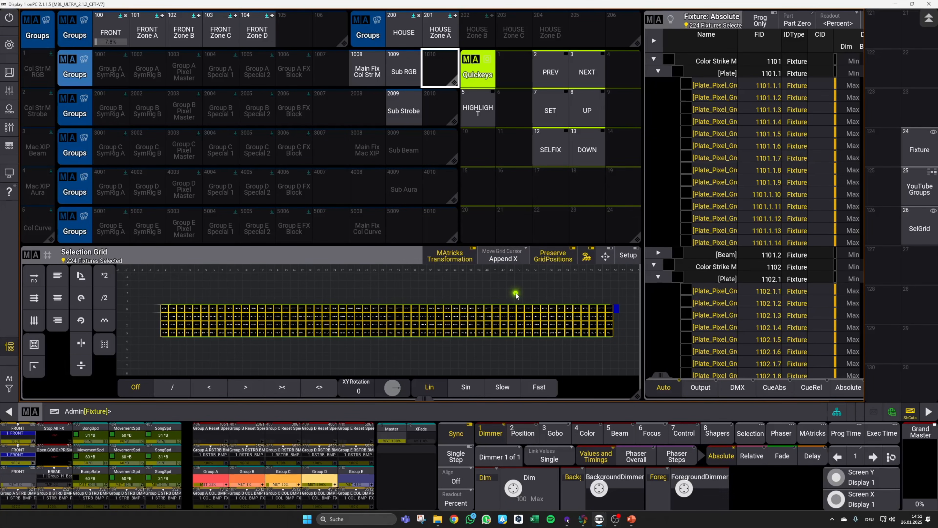
Store the plate pixel selection as Group 1010 and label it "Pixels RGB".
key("s")
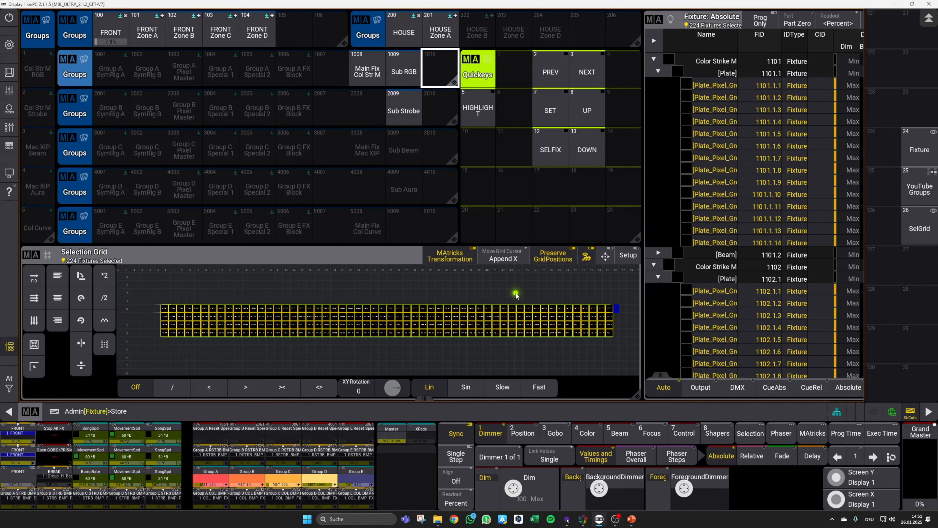
left_click(442, 74)
left_click_drag(441, 74, 442, 38)
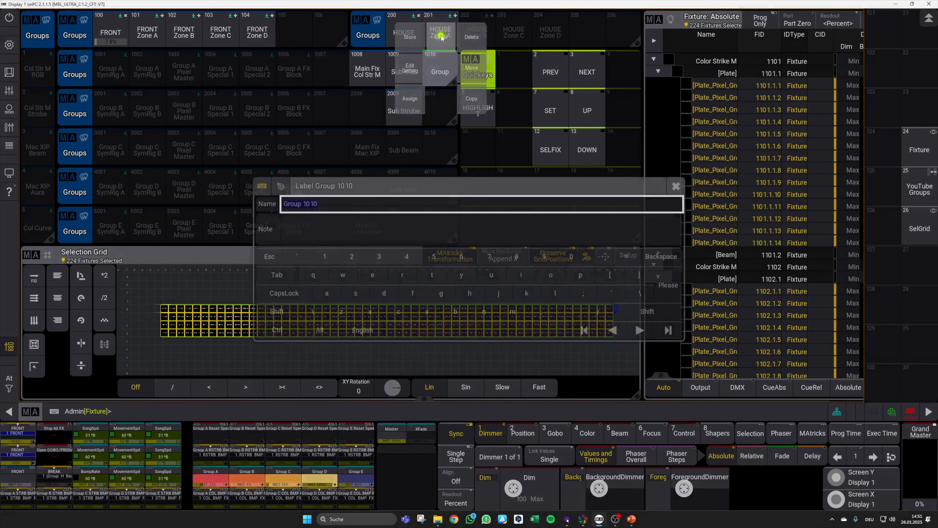
type("Pixels R")
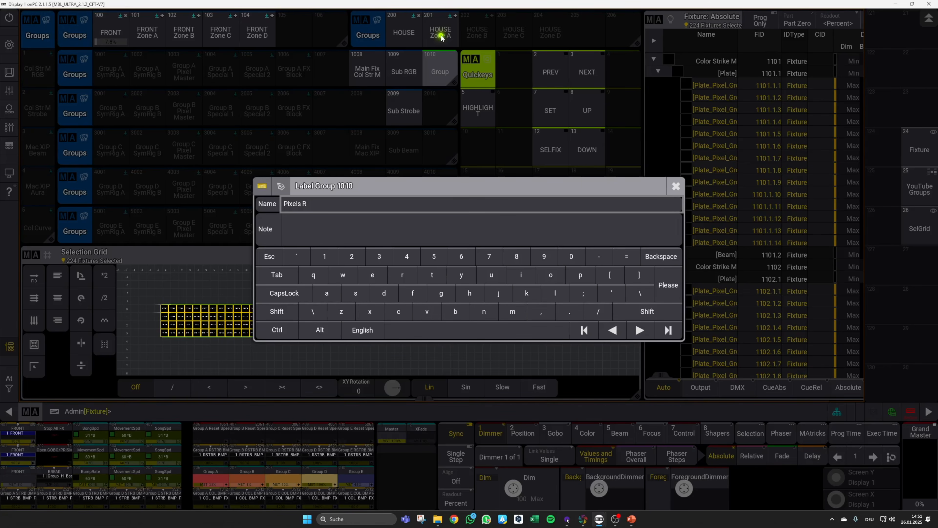
type("GB")
key("Return")
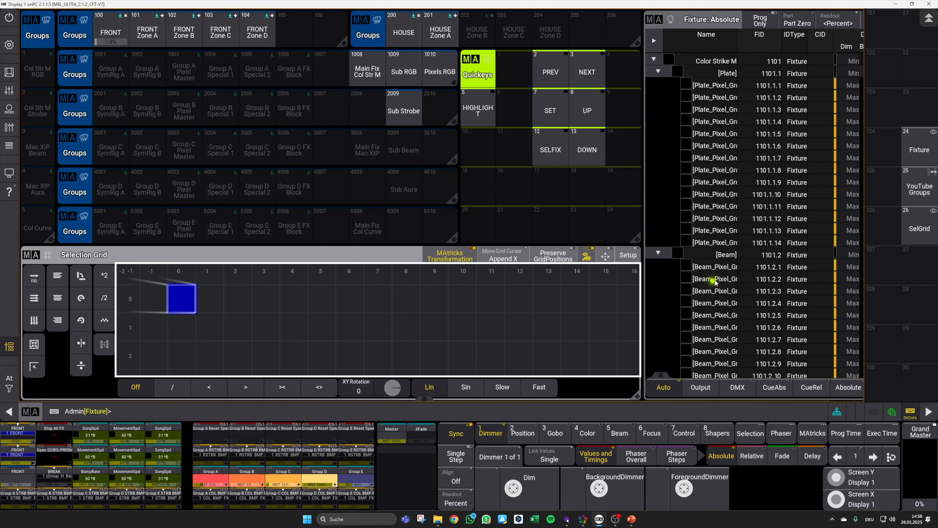
Select all pixels of beam 1101.2 with DOWN and place pixels 1101.2.15 through 1101.2.28 in the second grid row.
left_click(743, 256)
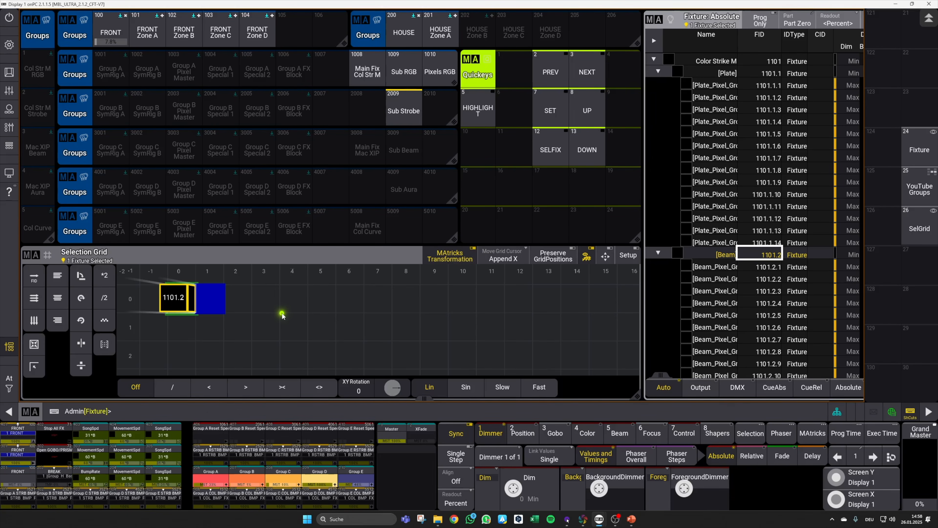
left_click(588, 150)
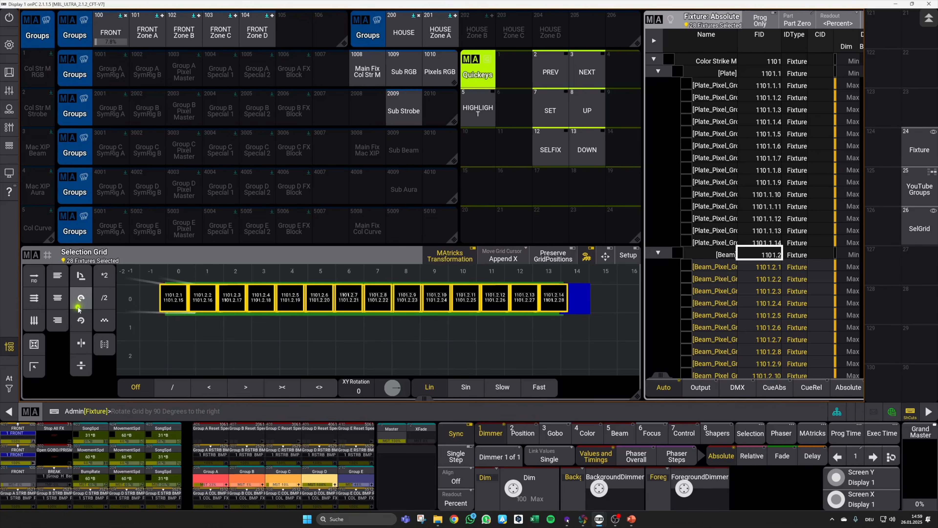
left_click(183, 334)
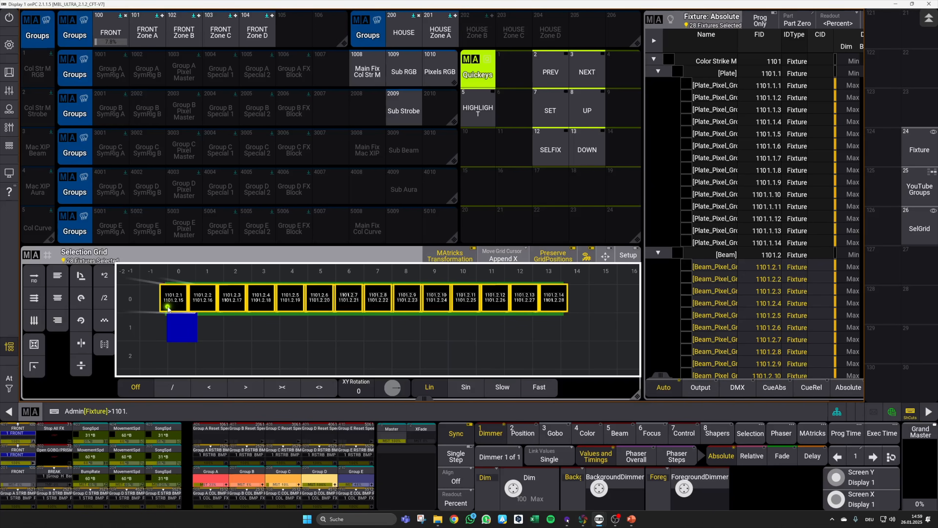
type("2t")
key("Return")
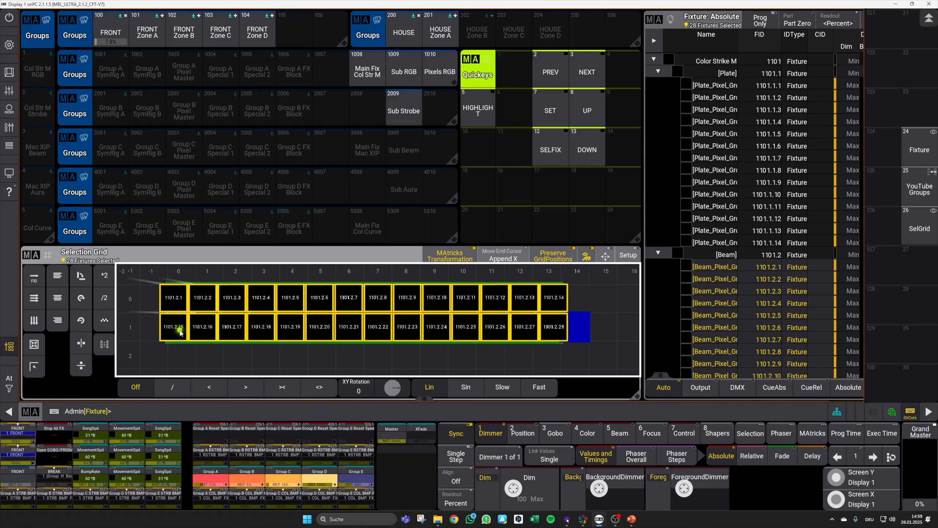
Turn off keyboard shortcuts and run GridStore to store the beam pixels' grid positions into the fixture type.
left_click(179, 412)
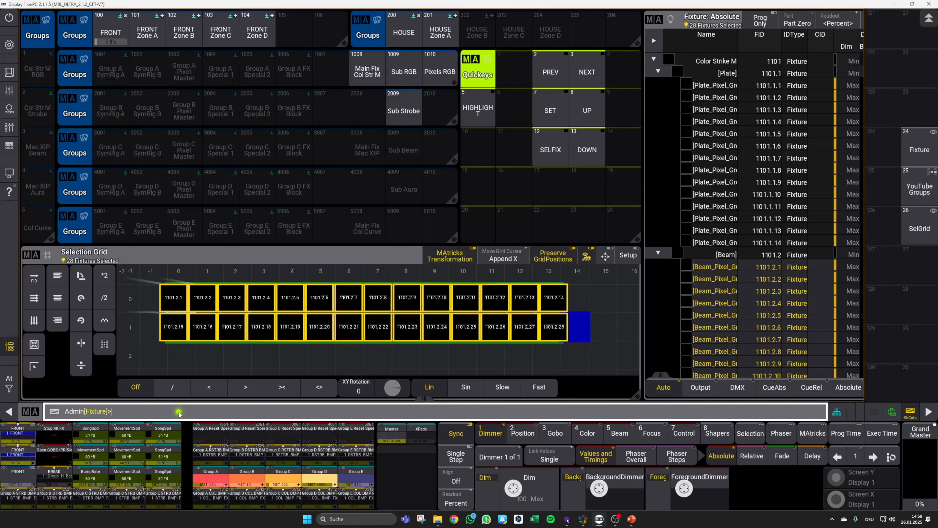
left_click(911, 413)
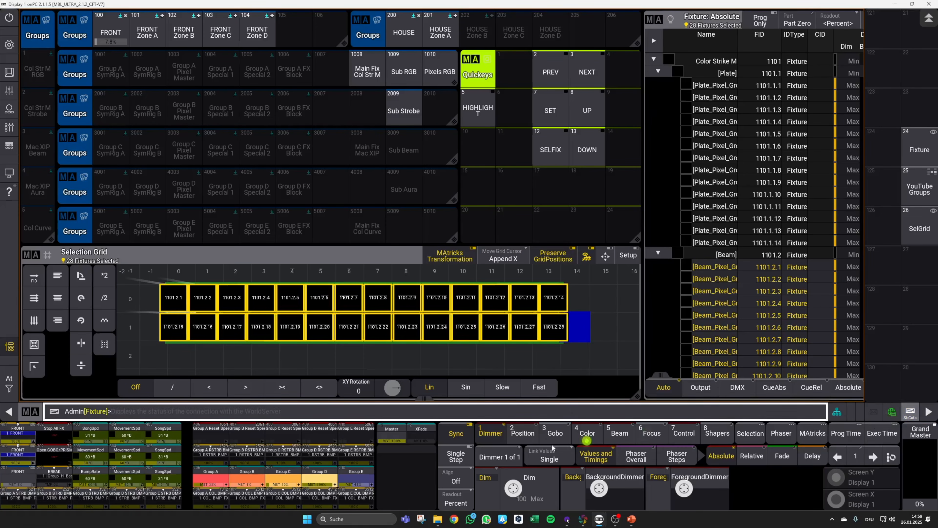
left_click(295, 414)
type("Gri")
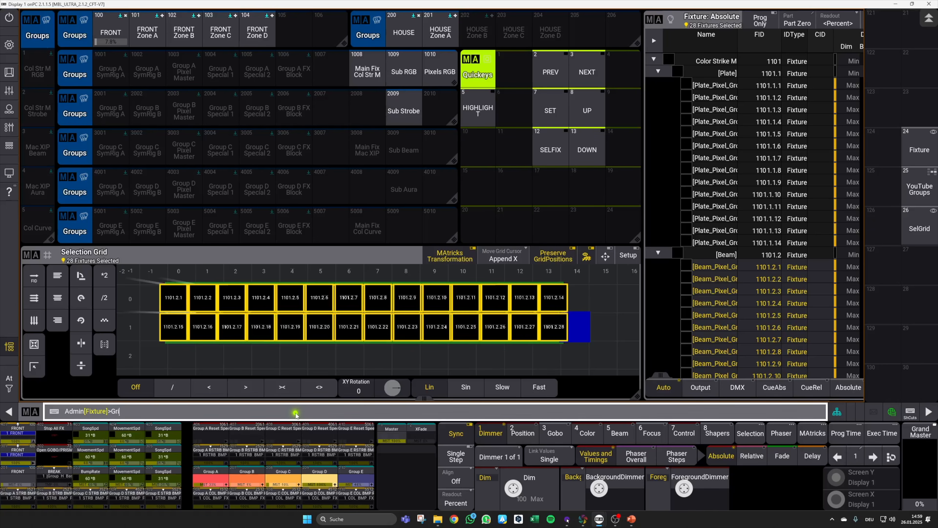
type("dStore")
key("Return")
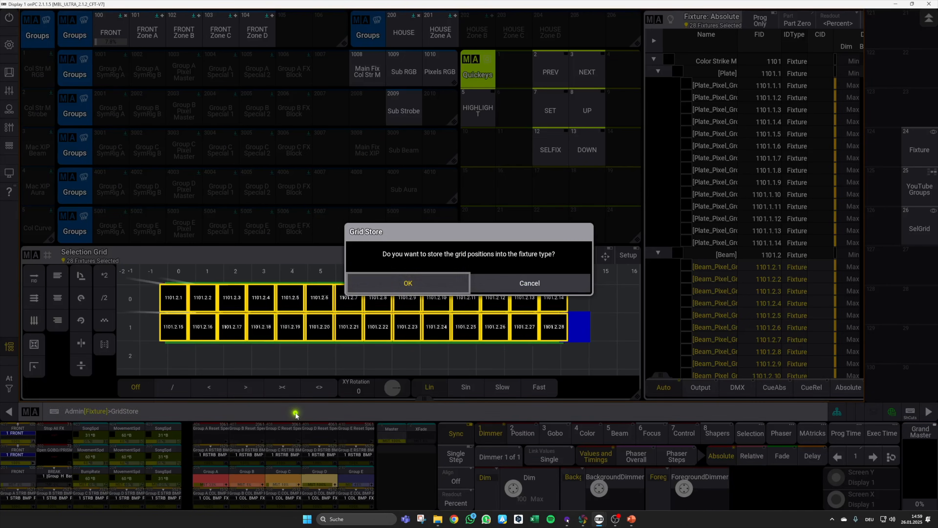
left_click(425, 284)
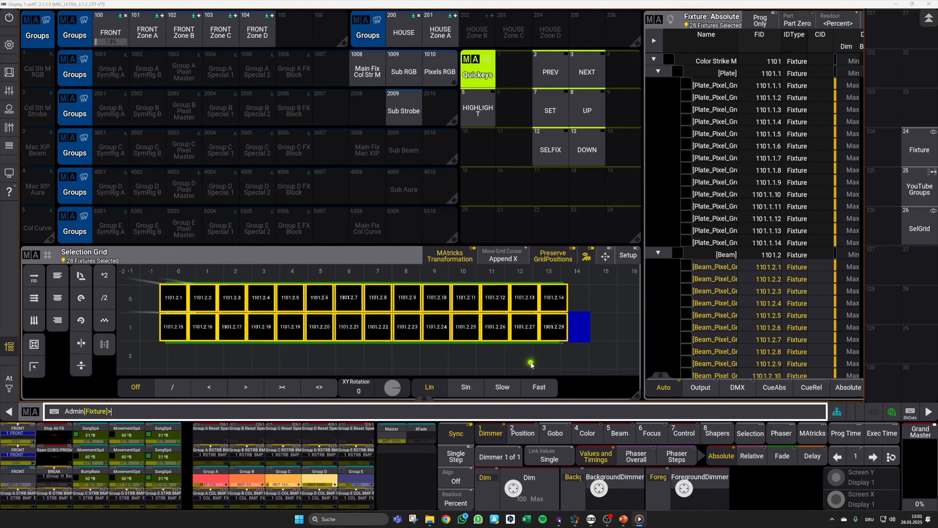
Re-enable keyboard shortcuts, clear the selection, recall the "Sub Strobe" group and select all its beam pixels with DOWN.
left_click(600, 414)
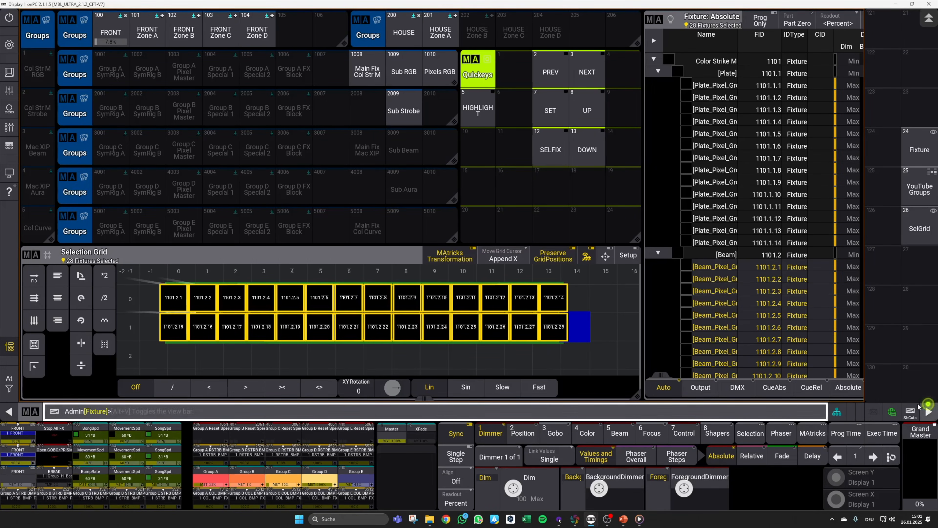
left_click(911, 411)
key("c")
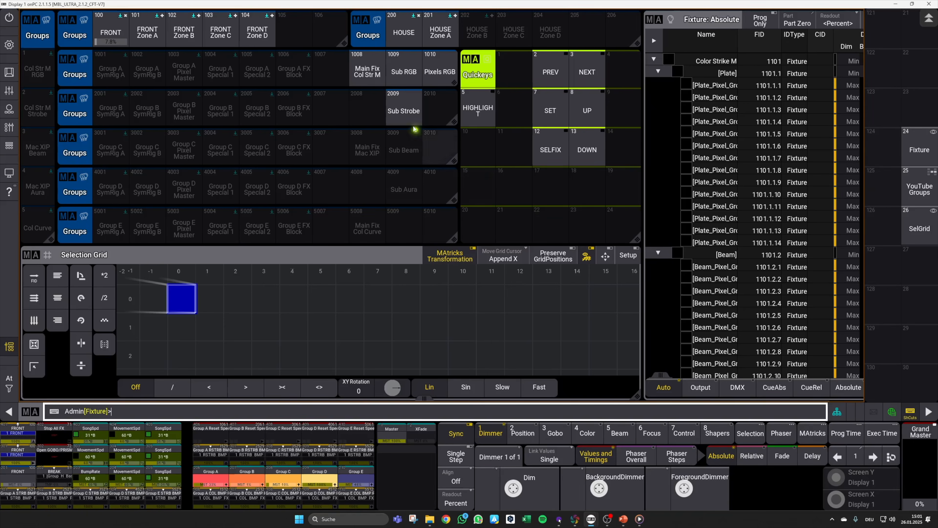
left_click(408, 115)
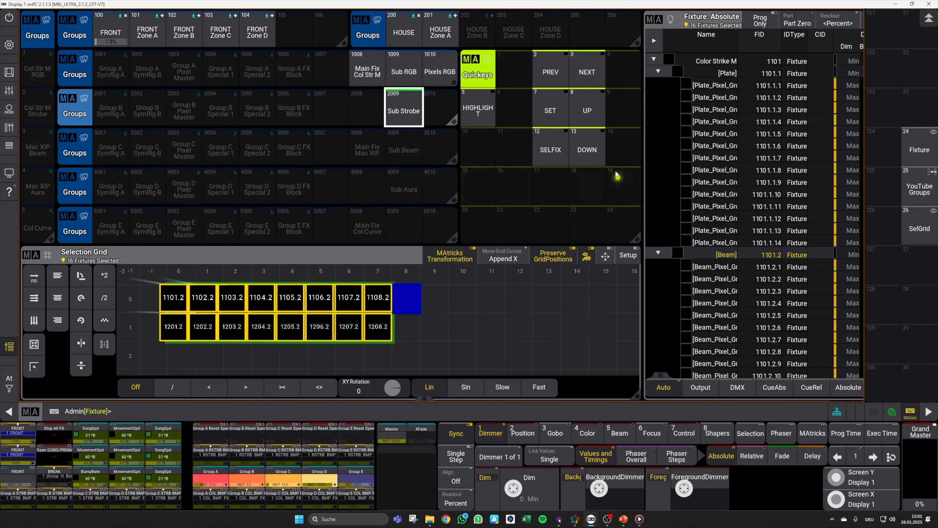
left_click(591, 151)
scroll(388, 308, "down", 5)
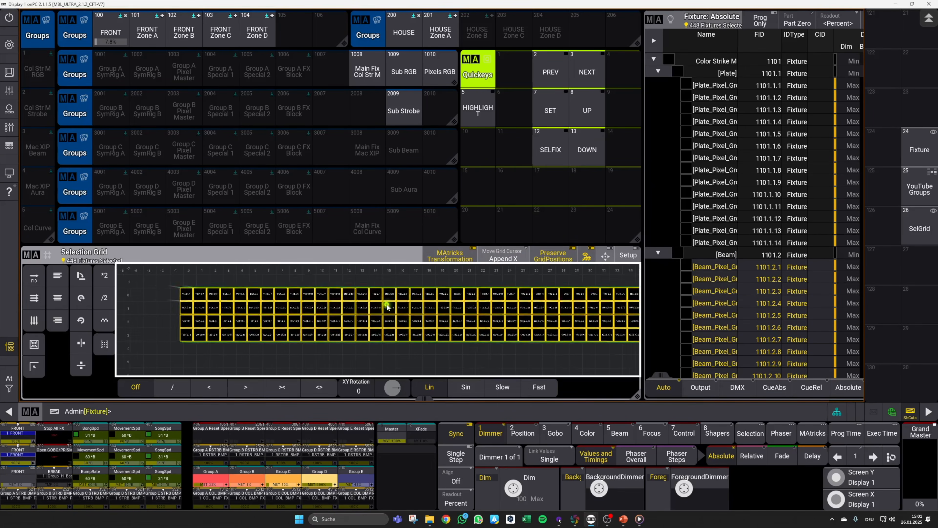
scroll(429, 318, "down", 5)
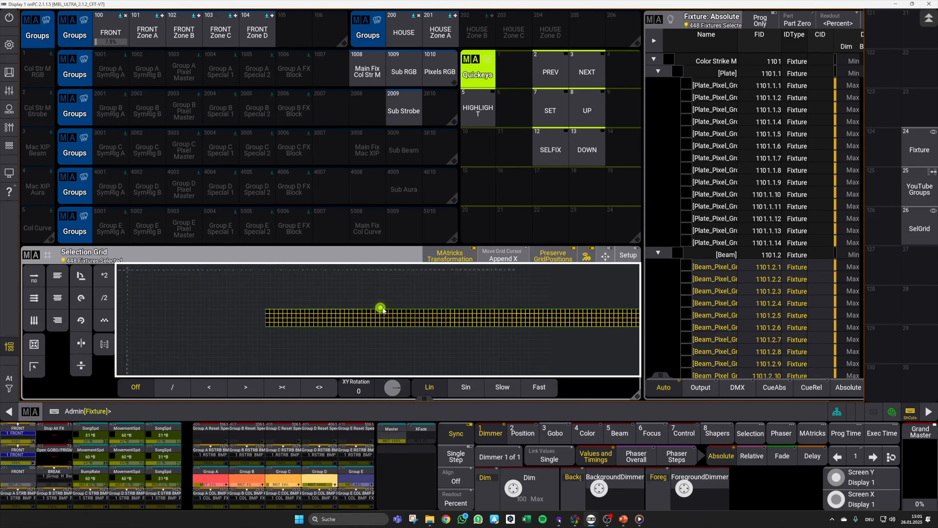
scroll(443, 316, "up", 3)
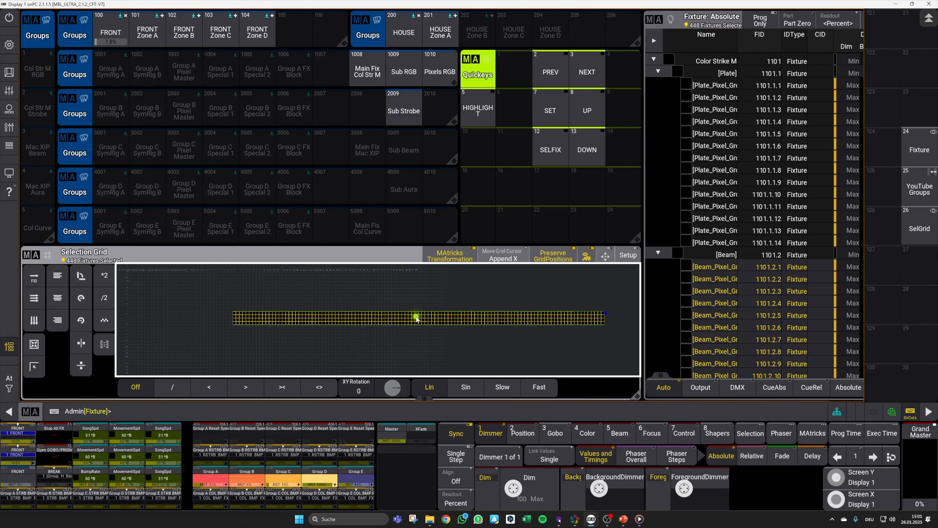
Store the beam pixel selection as Group 2010 labelled "Pixels Strobe", and clear the selection.
key("s")
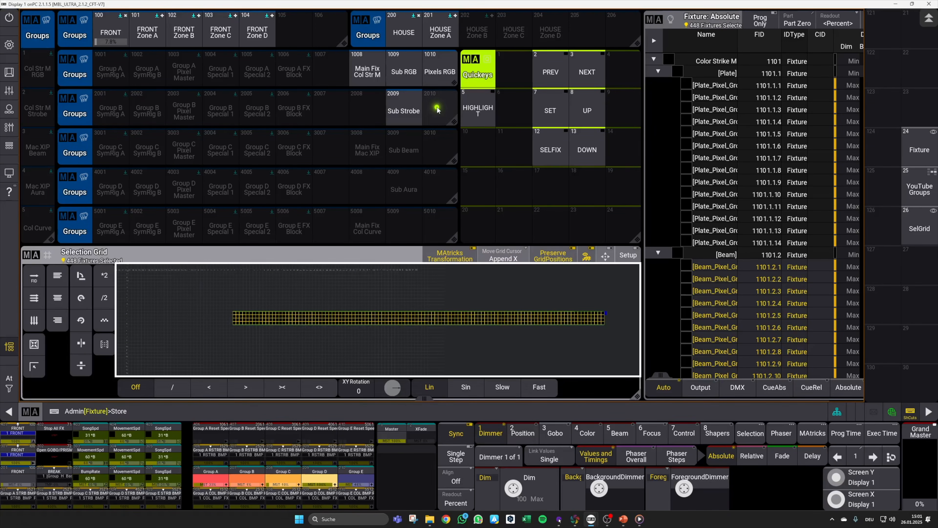
left_click(439, 111)
left_click_drag(439, 119, 455, 84)
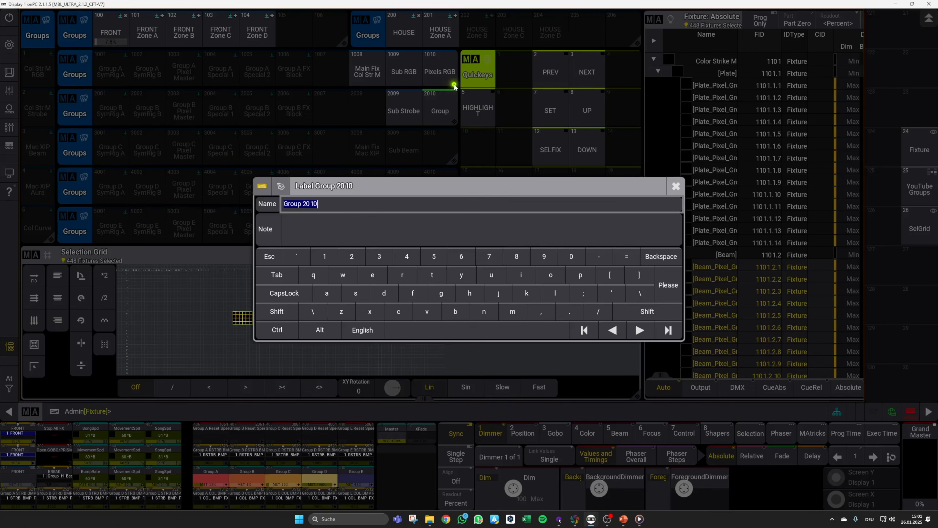
type("Pixels Strobe")
key("Return")
key("Escape")
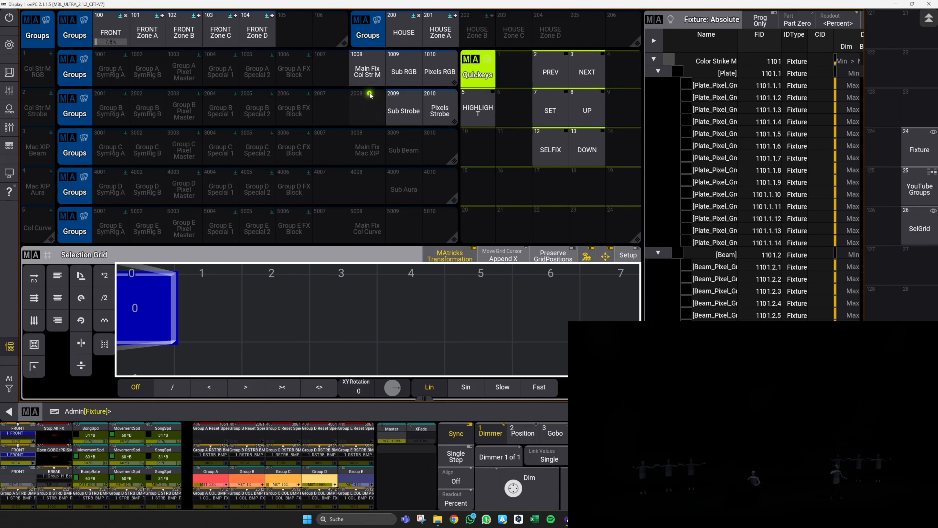
Select the "Main Fix Col Str M" group and step repeatedly through its grid columns with NEXT in Highlight mode to check the fixture order.
left_click(368, 76)
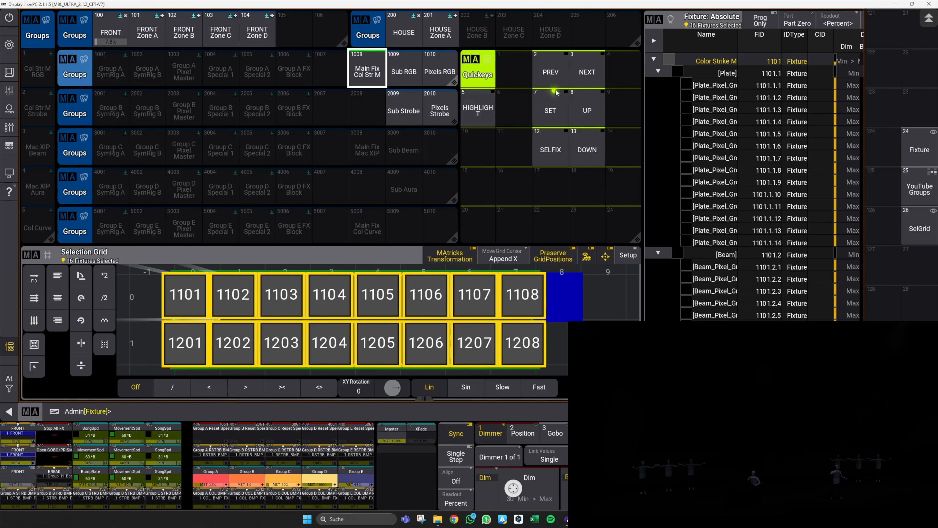
left_click(587, 72)
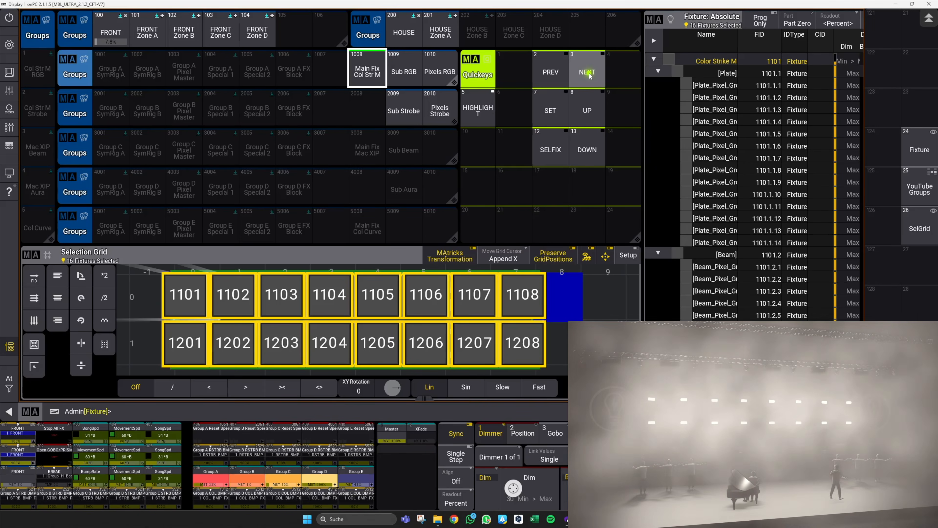
left_click(587, 72)
left_click(588, 73)
left_click(589, 74)
left_click(590, 75)
left_click(590, 75)
left_click(590, 75)
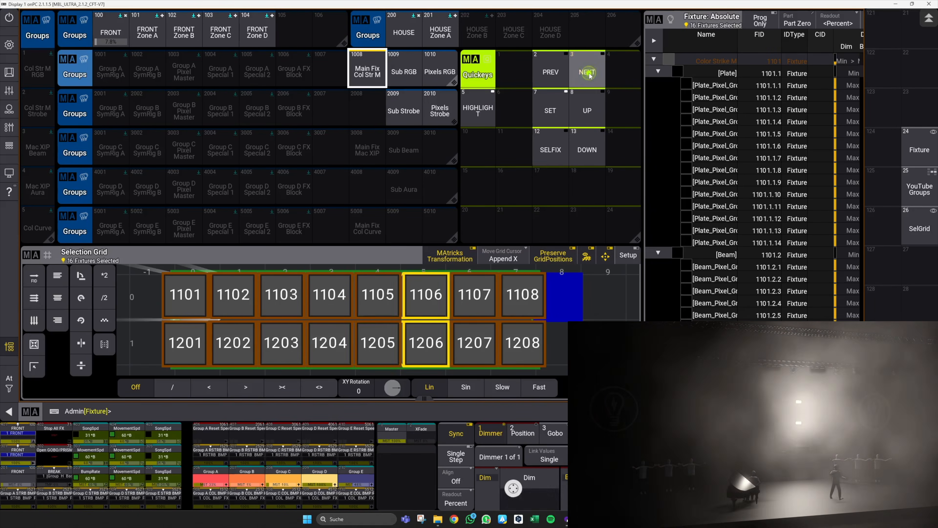
left_click(590, 75)
left_click(590, 75)
left_click(590, 75)
left_click(590, 75)
left_click(590, 75)
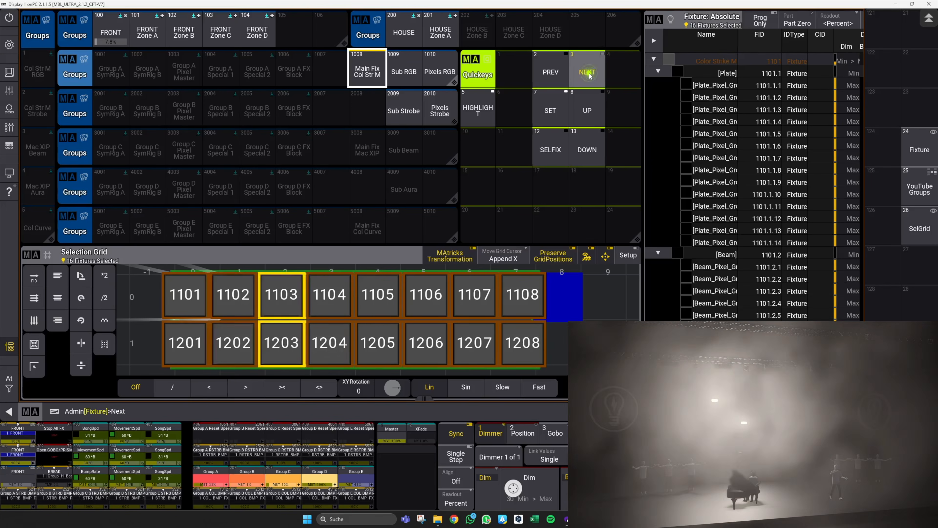
left_click(590, 75)
left_click(590, 76)
left_click(590, 75)
left_click(590, 75)
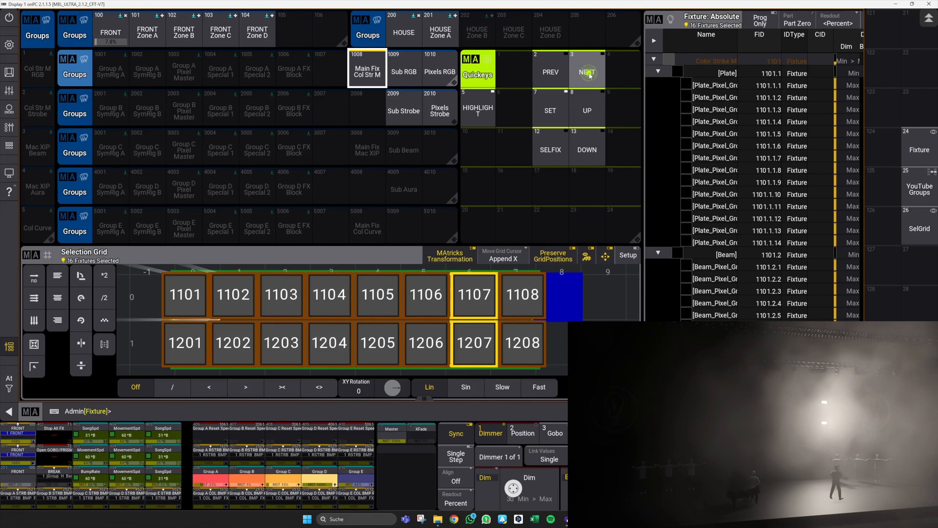
Reselect all main fixtures, check the rows in Highlight mode using a transposed grid, and restore the two-row layout.
left_click(551, 109)
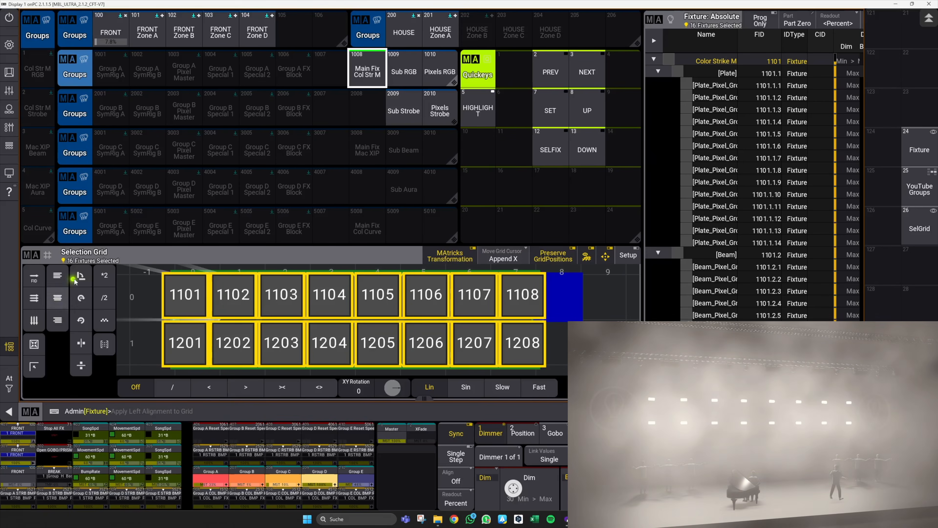
left_click(76, 280)
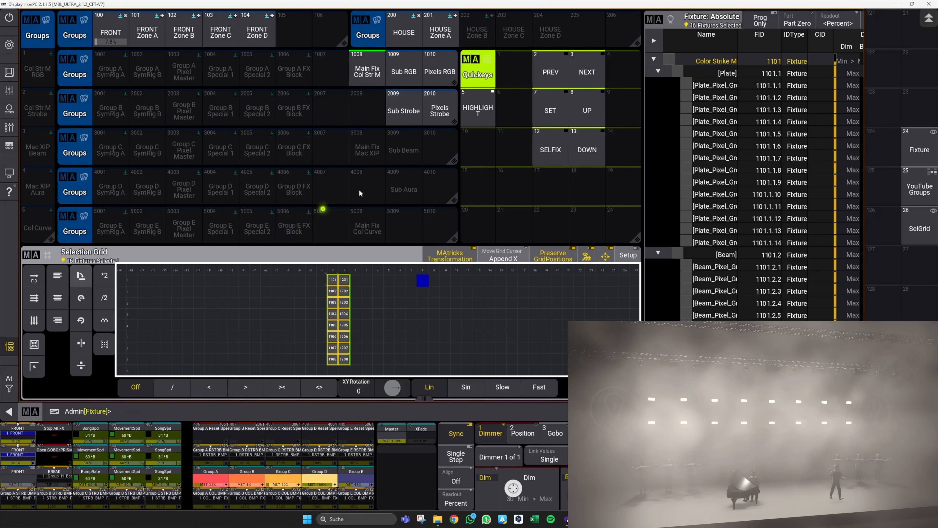
left_click(597, 73)
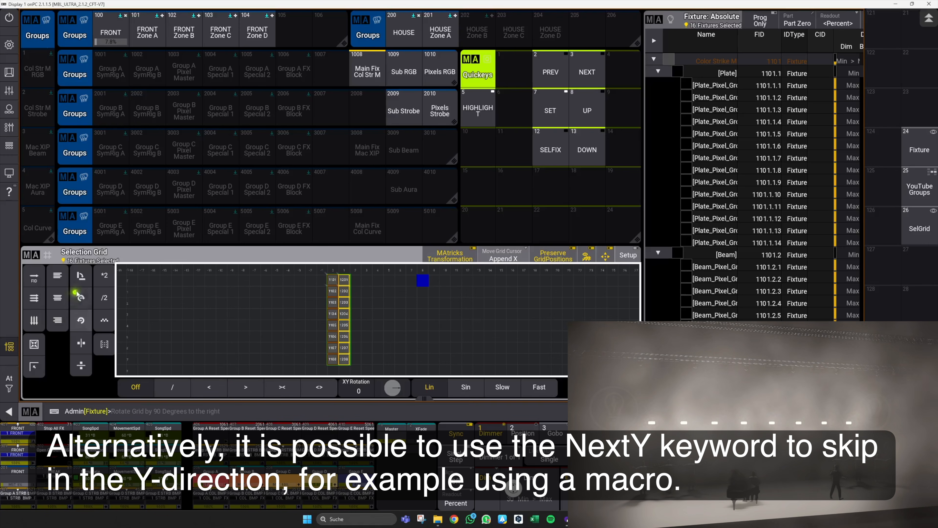
left_click(542, 99)
left_click(81, 275)
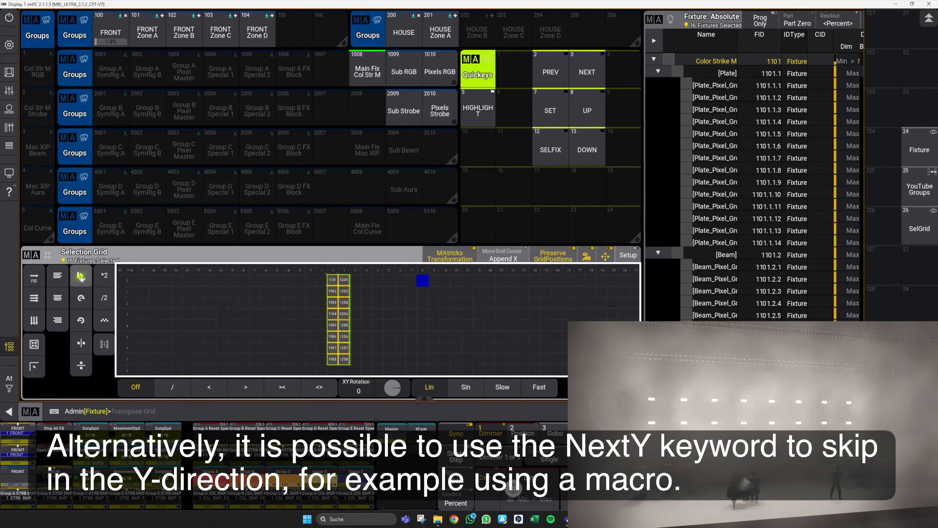
Step through the main fixture group's grid columns up to 1108 and 1208 with NEXT, and clear the selection.
left_click(598, 73)
left_click(598, 73)
left_click(599, 74)
left_click(599, 73)
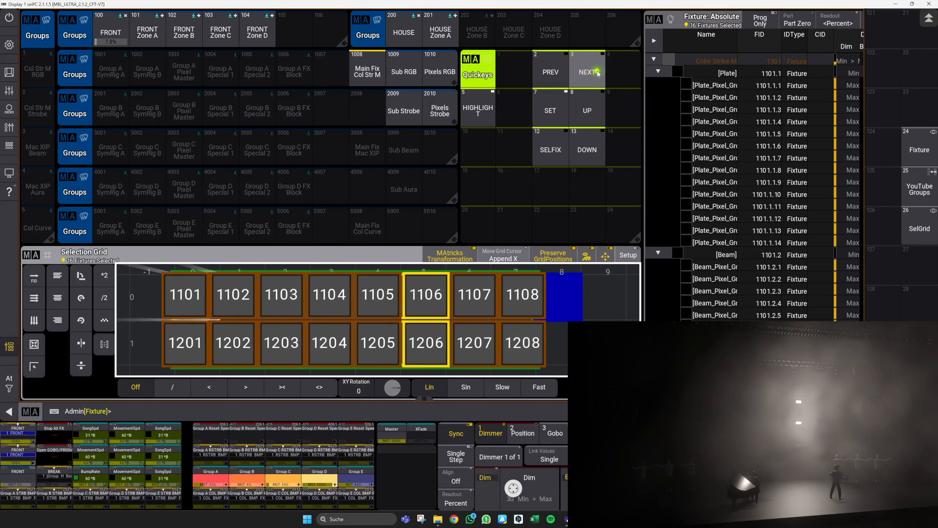
left_click(598, 73)
left_click(598, 73)
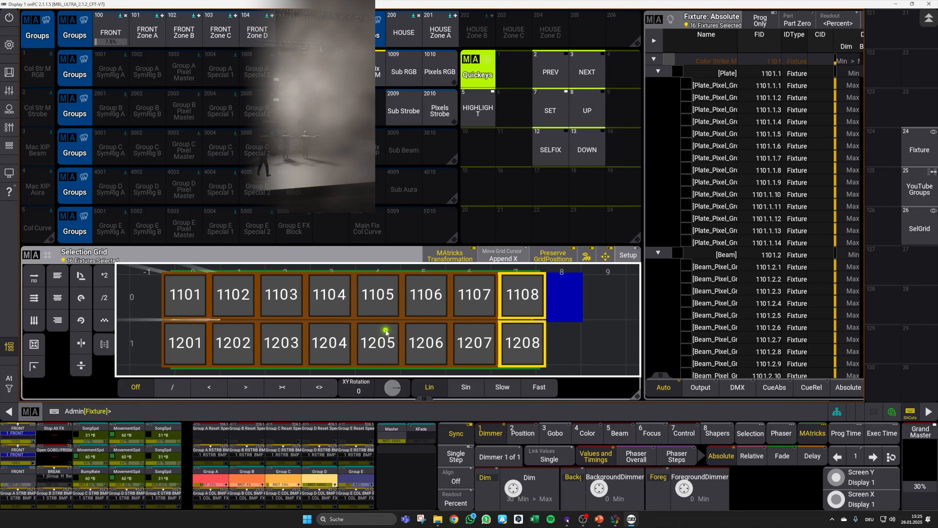
key("Escape")
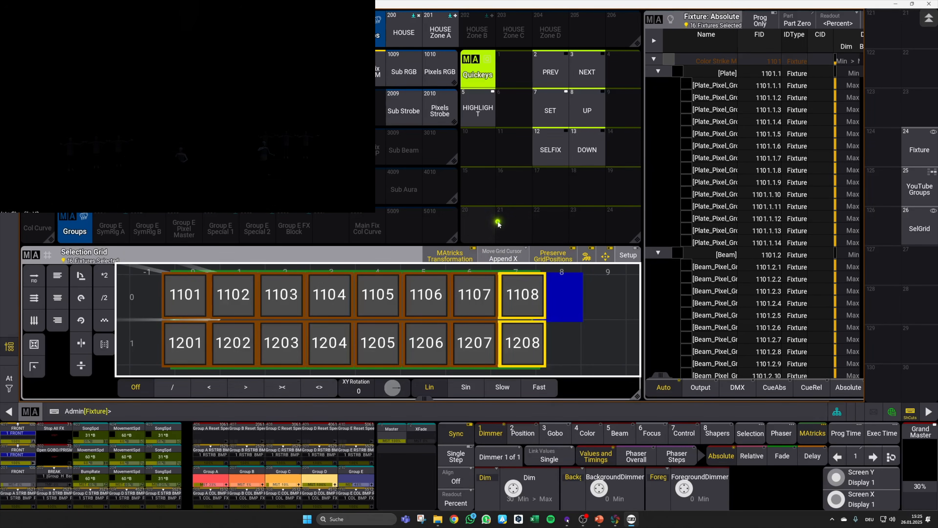
Recall the "Sub RGB" group, check its RGB plates in Highlight mode, and clear the selection.
left_click(407, 72)
left_click(542, 75)
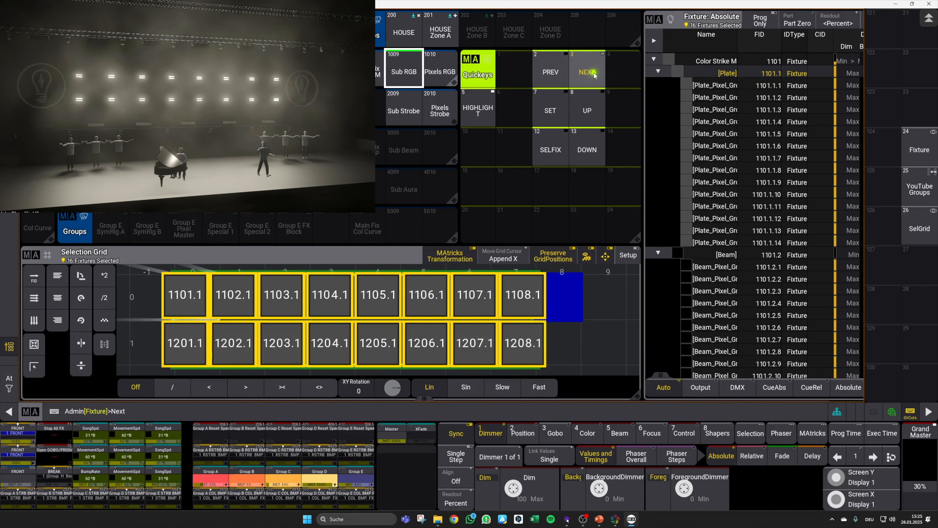
left_click(577, 88)
key("Escape")
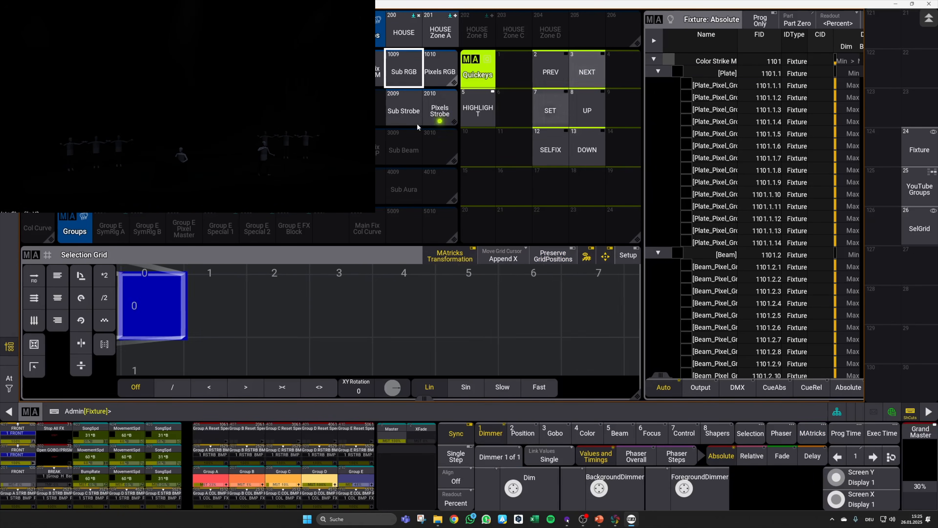
Recall the "Sub Strobe" group and step through all its grid columns with NEXT in Highlight mode to check the beam order.
left_click(406, 109)
left_click(593, 70)
left_click(594, 70)
left_click(595, 71)
left_click(596, 71)
left_click(596, 71)
left_click(596, 71)
left_click(595, 71)
left_click(596, 71)
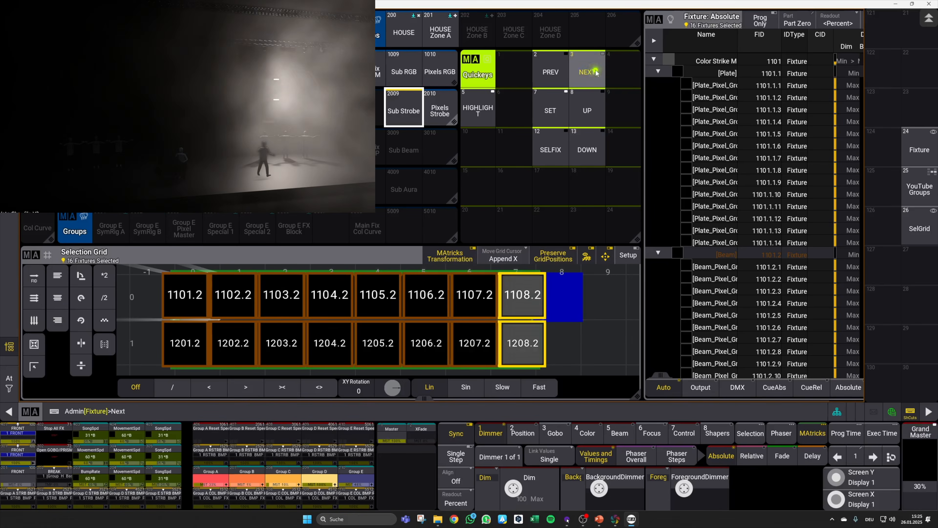
left_click(596, 71)
left_click(596, 71)
left_click(596, 71)
Reselect all strobe beams, transpose their grid to check the rows with NEXT, and clear the selection.
left_click(550, 110)
left_click(59, 279)
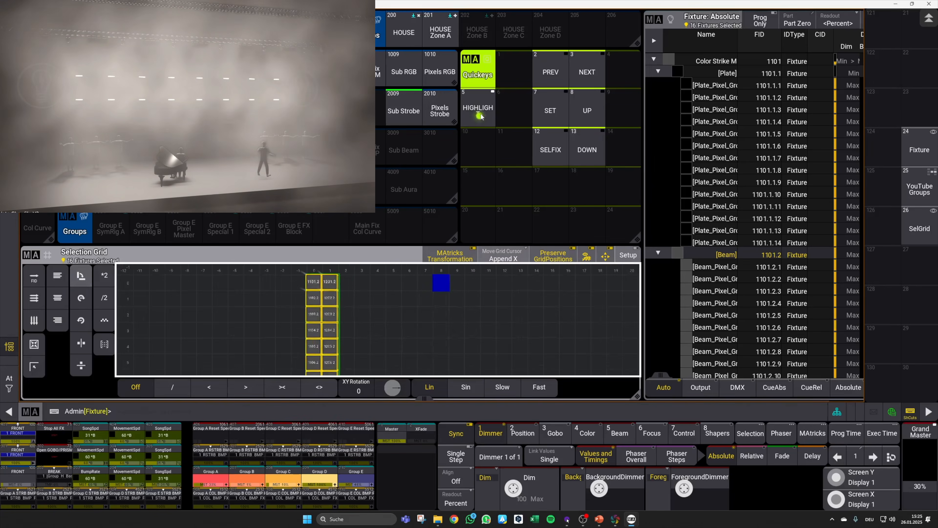
left_click(591, 74)
key("Escape")
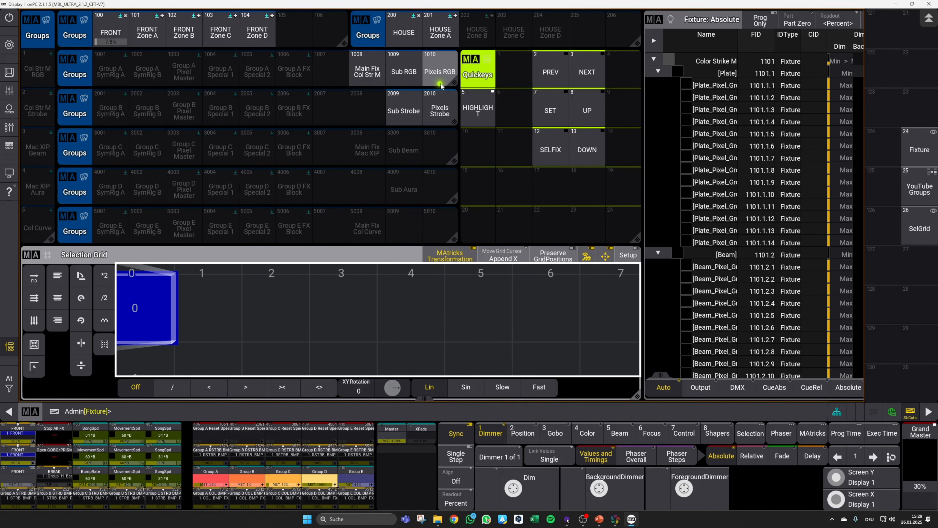
Select the "Pixels RGB" group and examine the dimmer and RGB values of its fixtures in the full Fixture sheet.
left_click(440, 84)
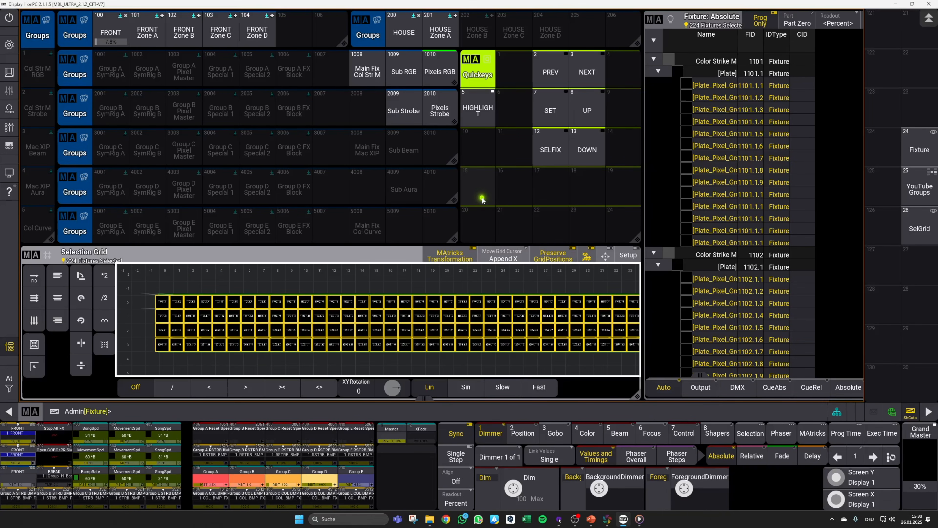
left_click(916, 153)
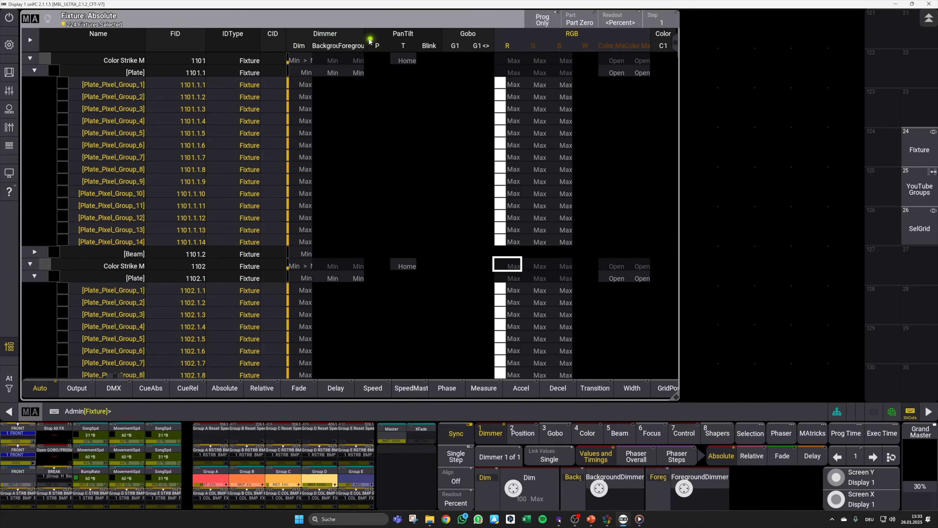
left_click_drag(370, 40, 478, 40)
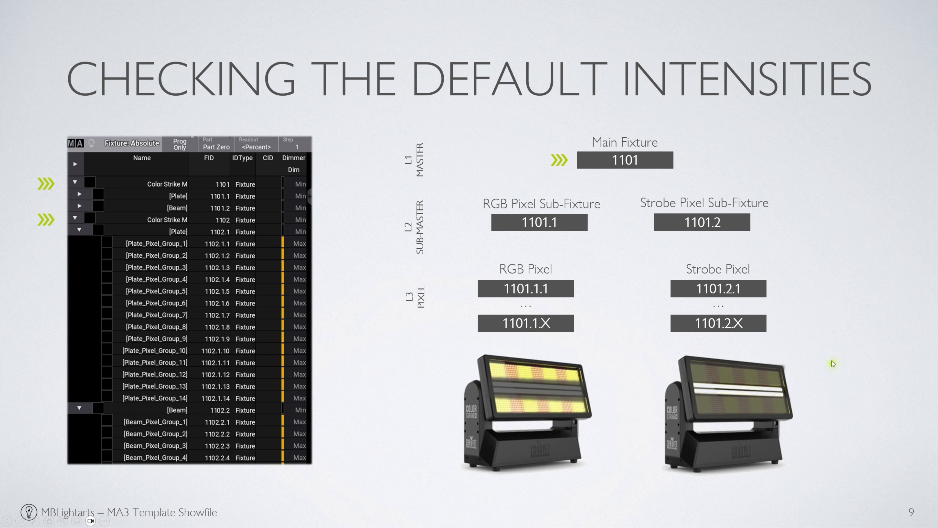
left_click(814, 167)
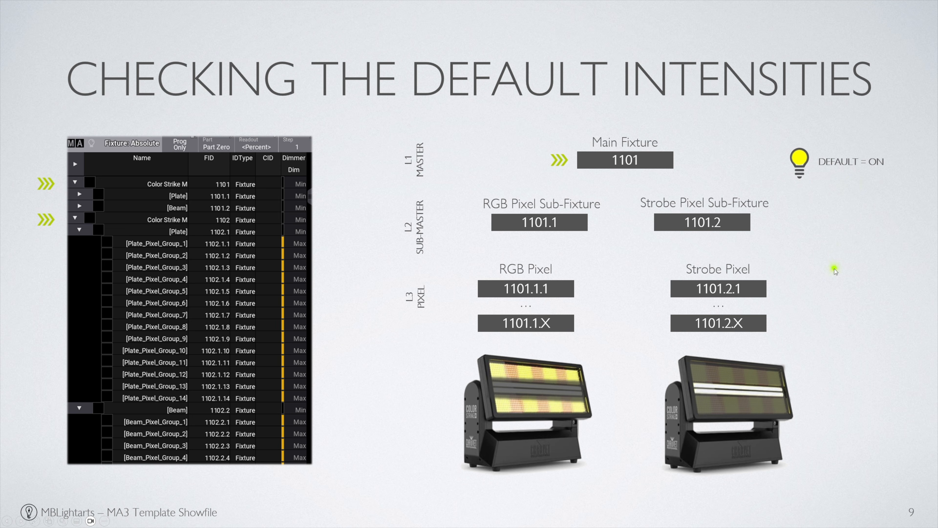
left_click(809, 244)
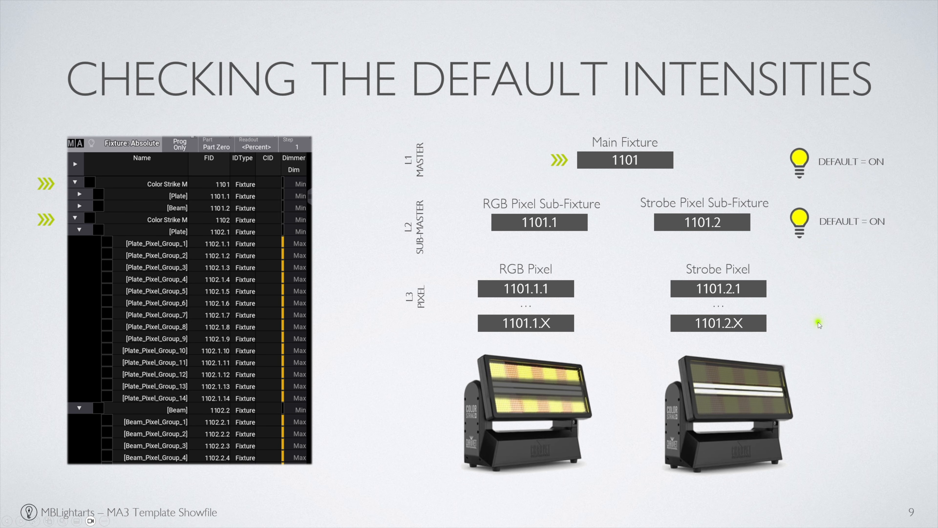
left_click(823, 342)
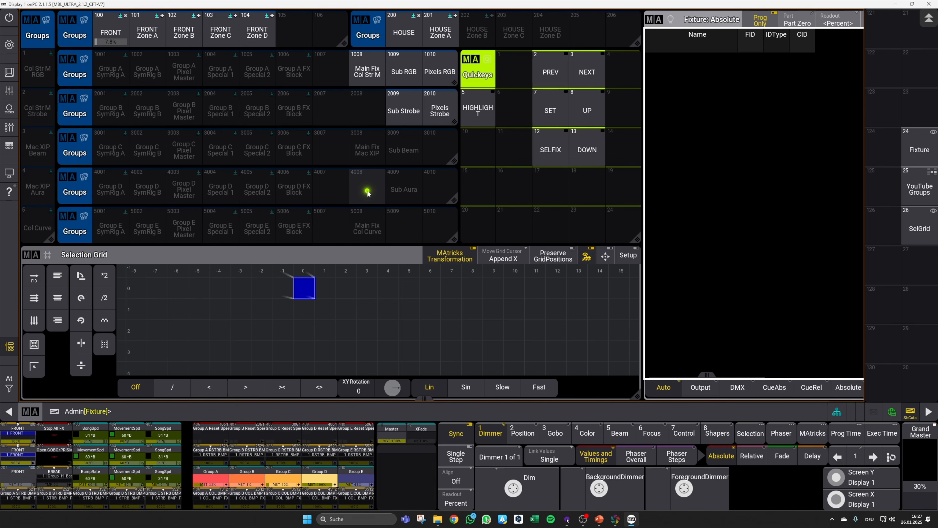
Select the "Main Fix Col Str M", "Sub RGB" and "Sub Strobe" groups together and set their dimmer to 100%.
left_click(370, 72)
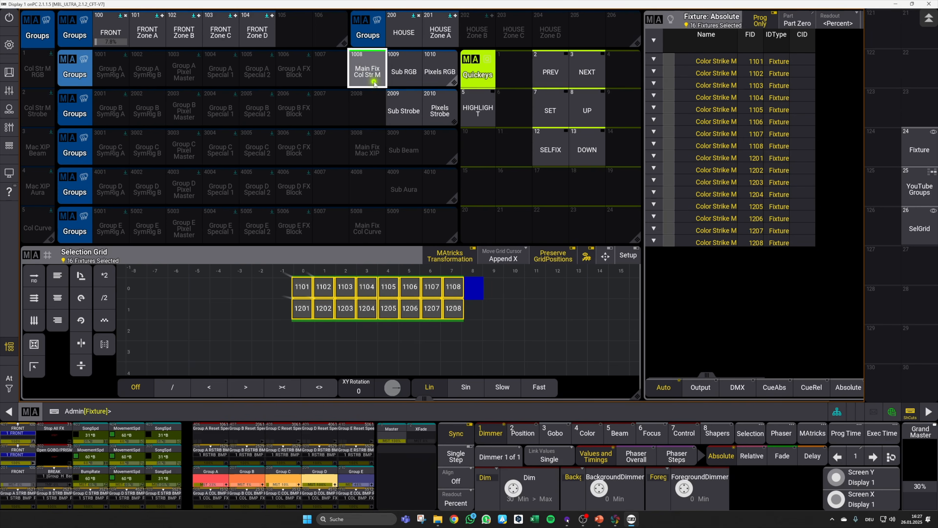
left_click(404, 72)
left_click(409, 105)
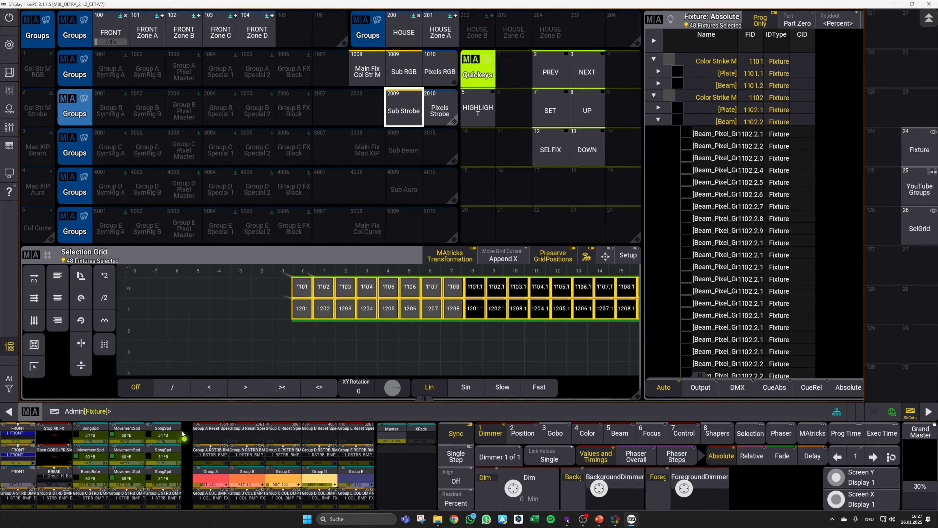
key("f")
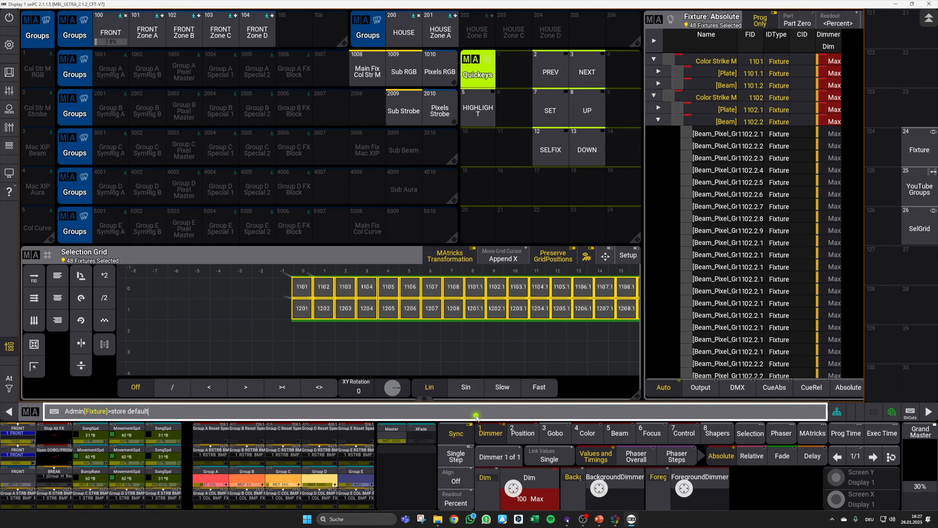
Run Store Default in Merge mode for the main and sub-fixture dimmers, and clear the programmer with keyboard shortcuts re-enabled.
key("Return")
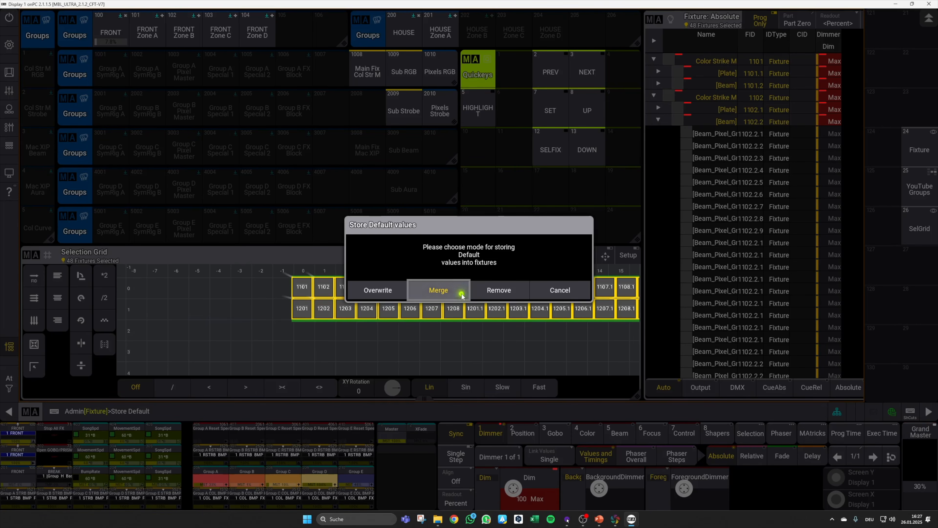
left_click(413, 291)
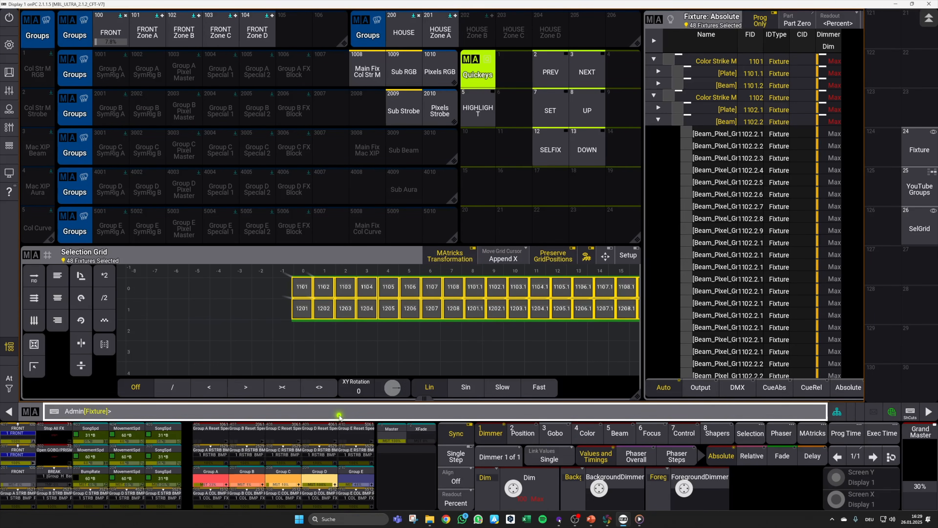
left_click(909, 413)
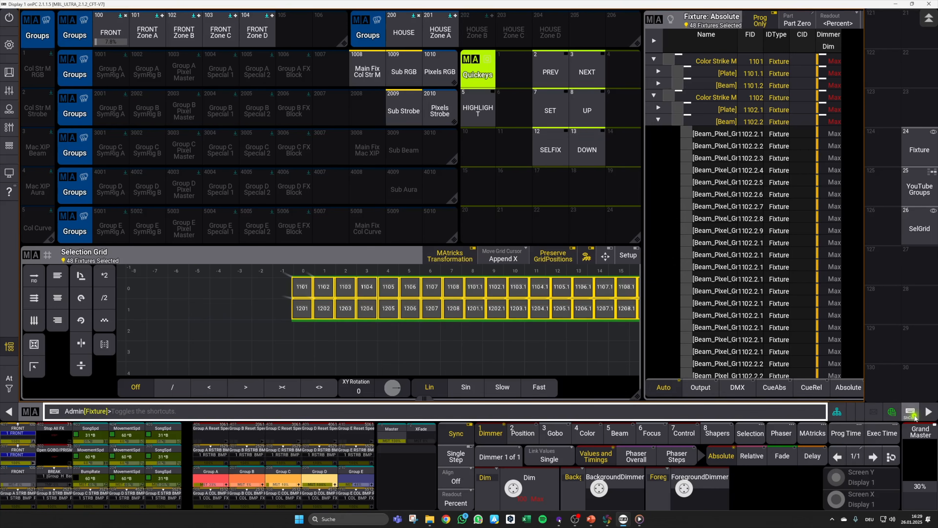
key("c")
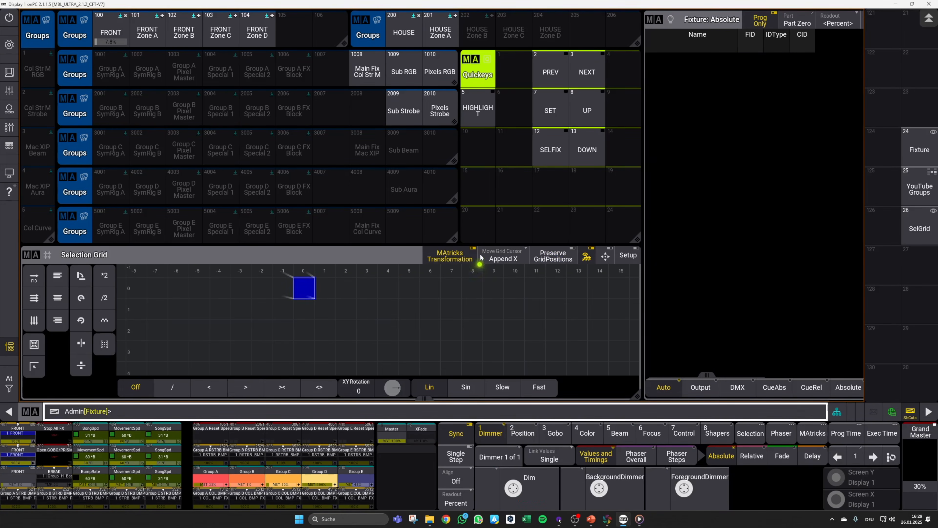
Select the "Pixels RGB" and "Pixels Strobe" groups together and set their dimmer to 0.
left_click(442, 74)
left_click(441, 110)
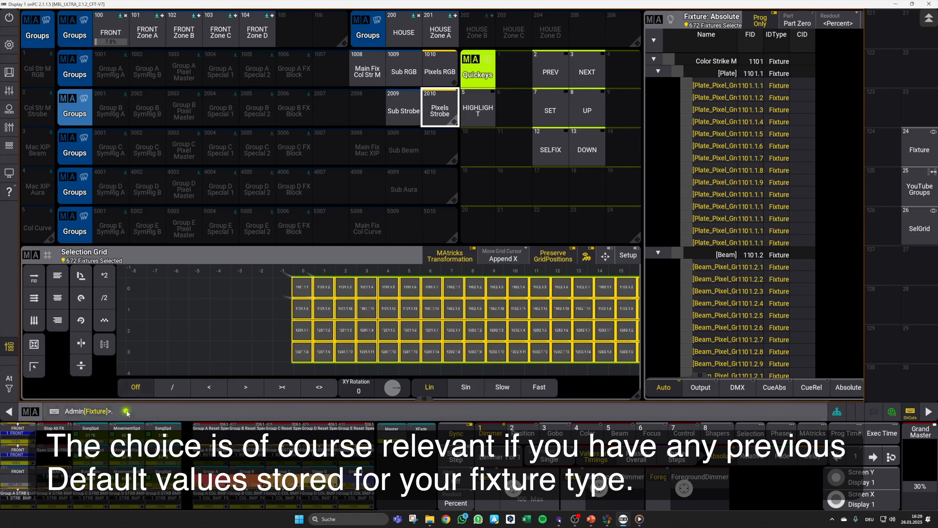
key("period")
key("period")
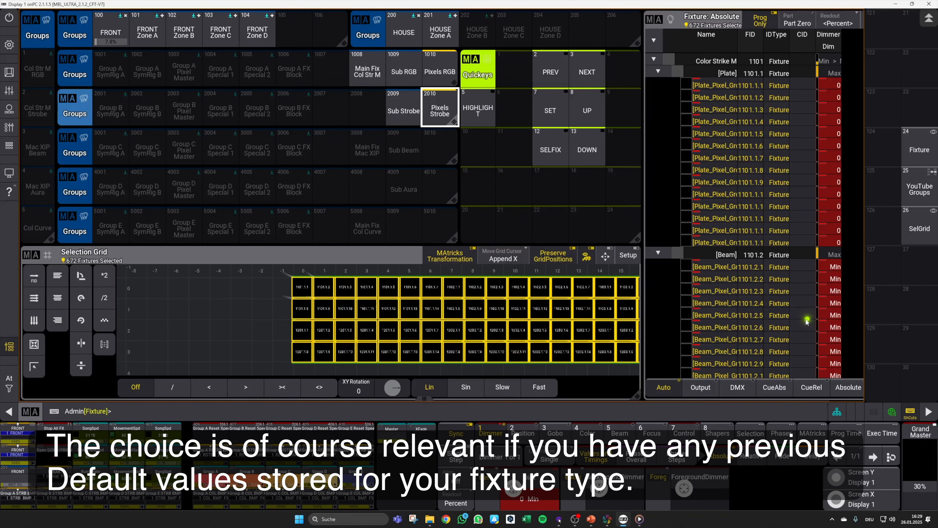
Turn off keyboard shortcuts, run Store Default in Merge mode for the pixel dimmers, and clear the programmer with shortcuts re-enabled.
left_click(910, 412)
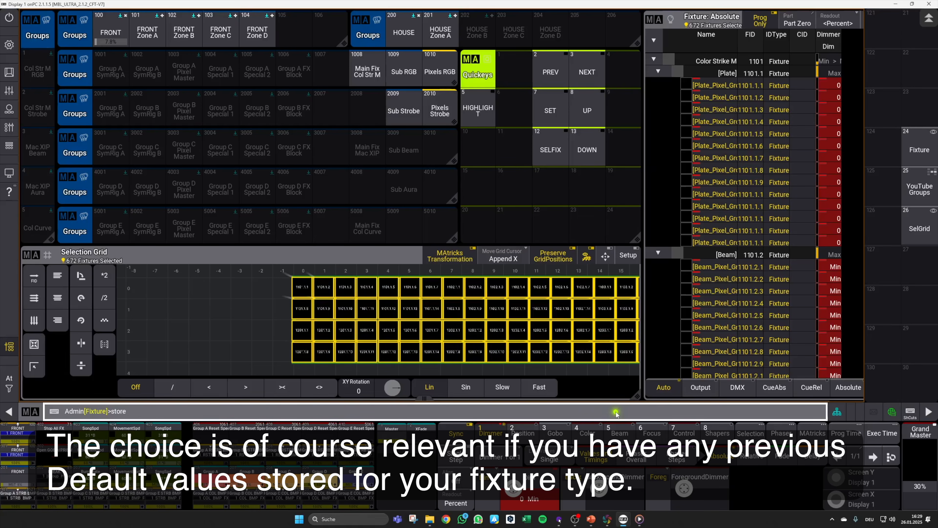
type("store default")
key("Return")
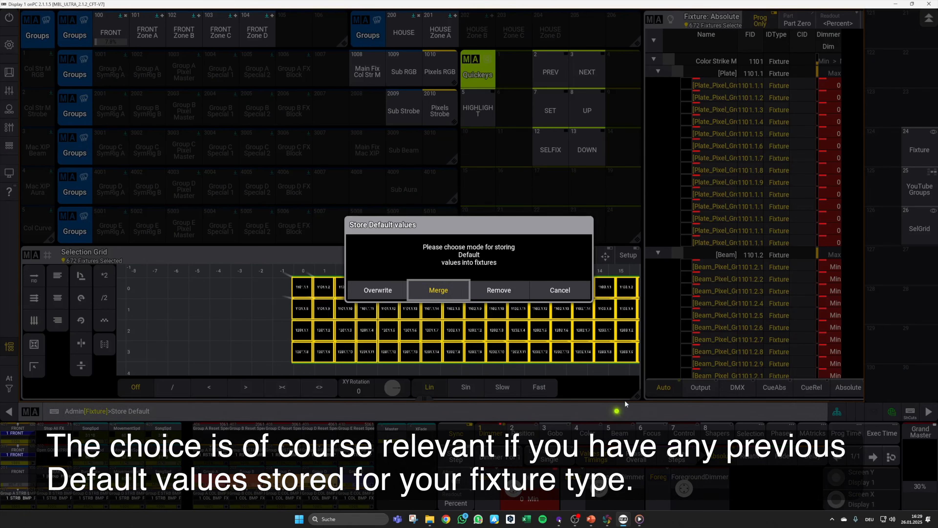
left_click(454, 295)
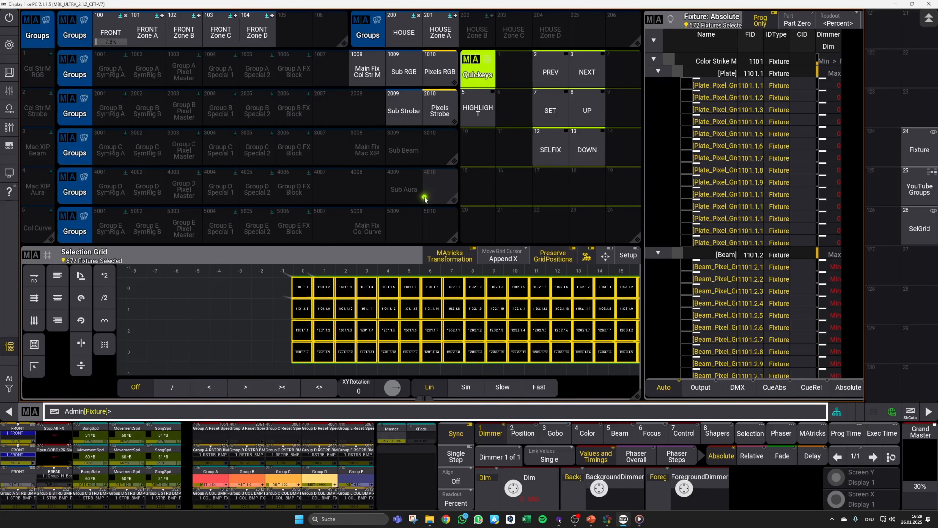
left_click(910, 411)
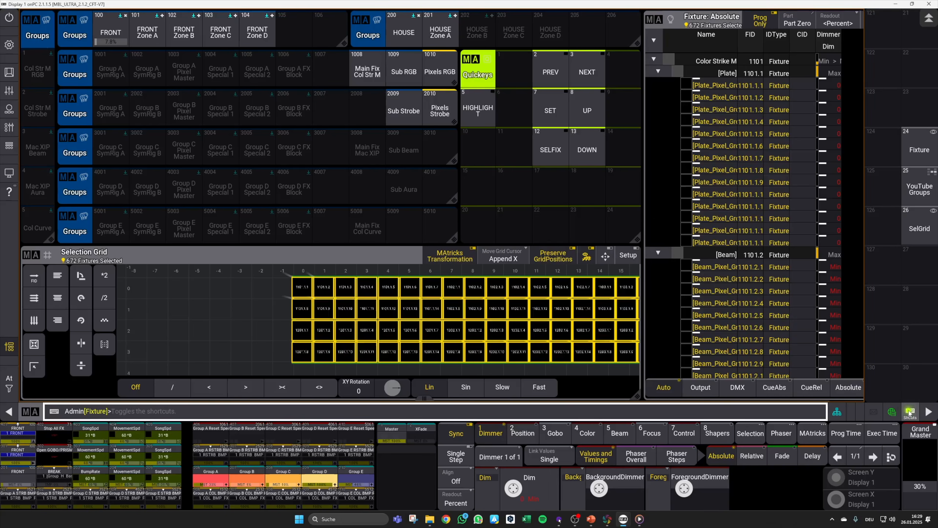
key("c")
key("c")
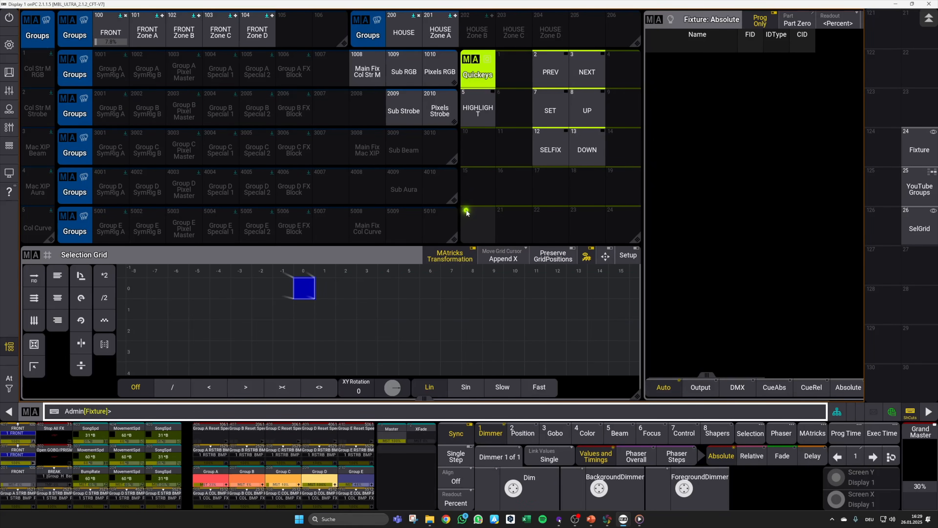
Open the full Fixture sheet and expand fixture 1101's plate and beam pixels to check their default dimmer values.
left_click(919, 150)
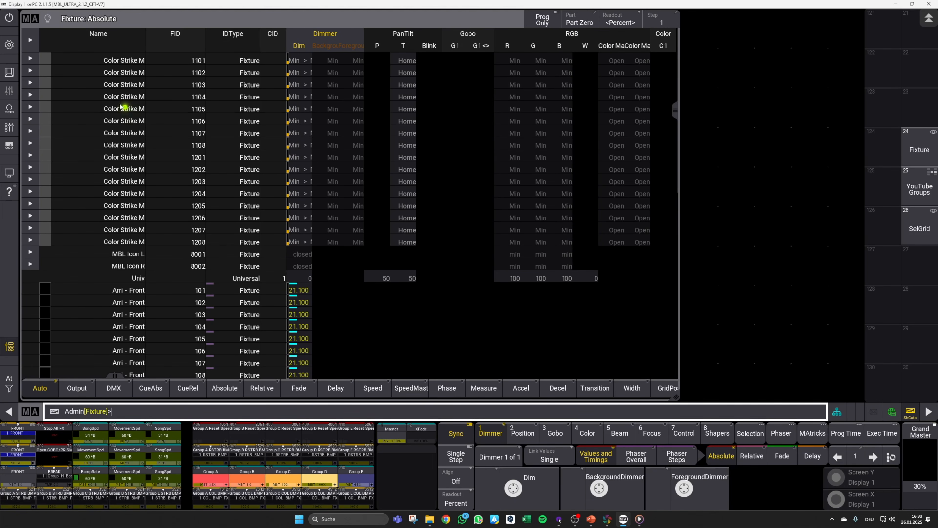
left_click(31, 59)
left_click(36, 72)
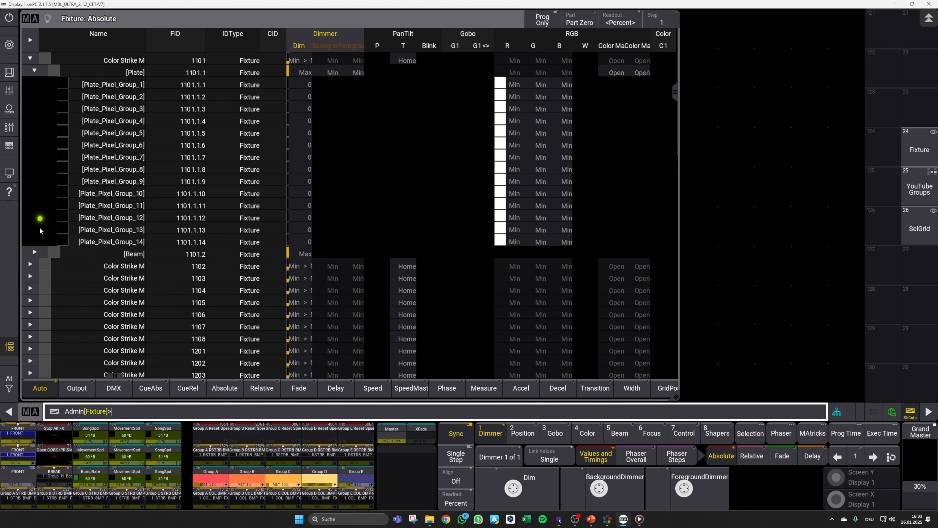
left_click(34, 253)
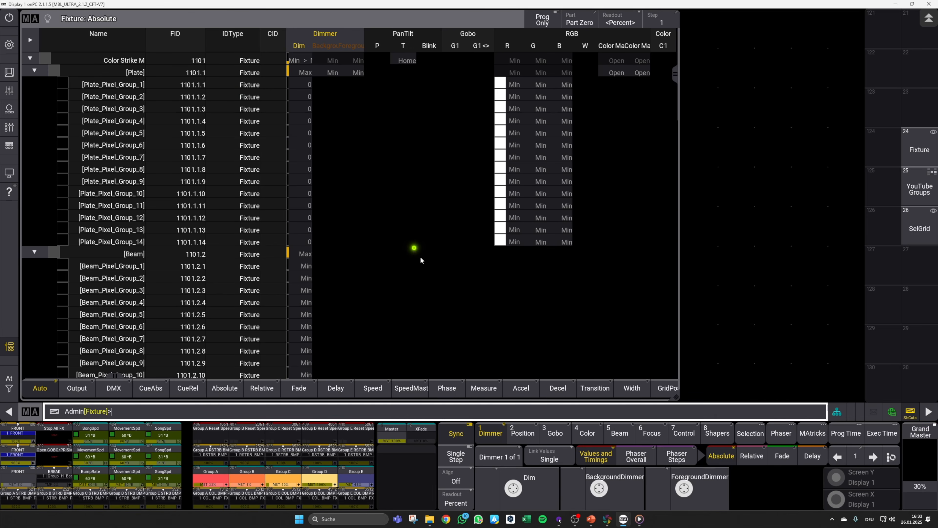
Turn on Highlight in the YouTube Groups view, step forward through the "Pixels RGB" group's columns and check the "Pixels Strobe" group.
left_click(920, 188)
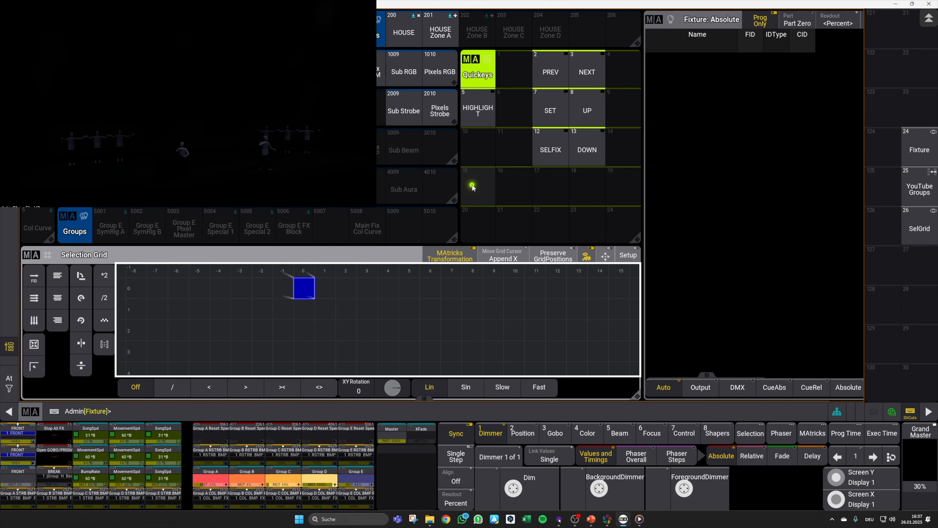
left_click(479, 111)
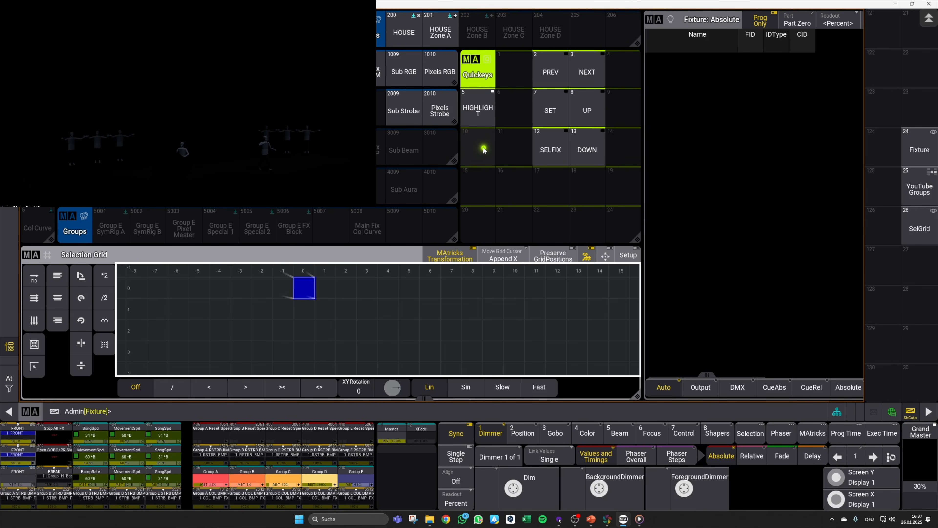
left_click(443, 70)
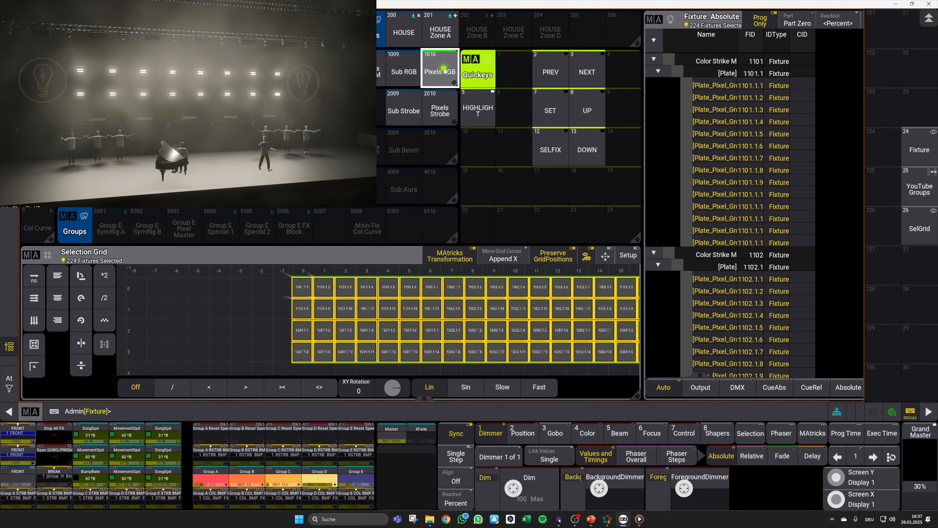
left_click(586, 77)
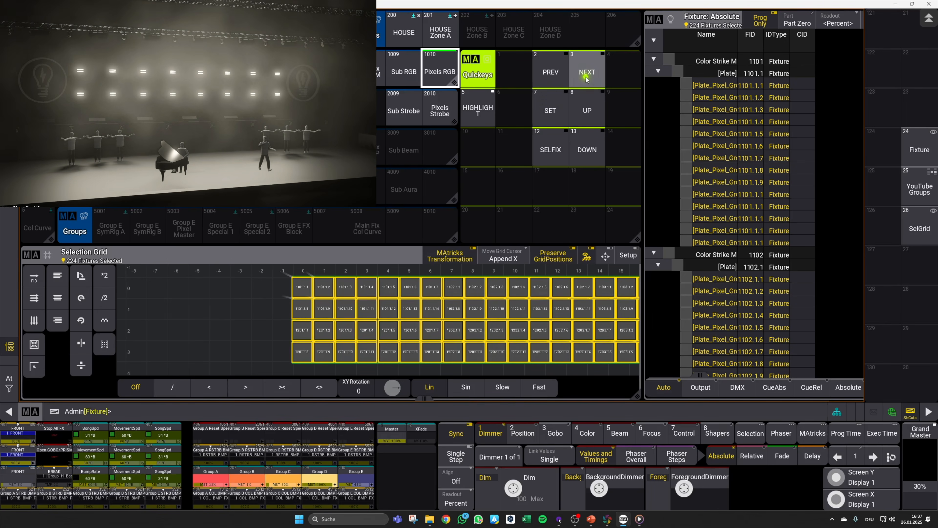
left_click(587, 77)
left_click(587, 77)
left_click(590, 78)
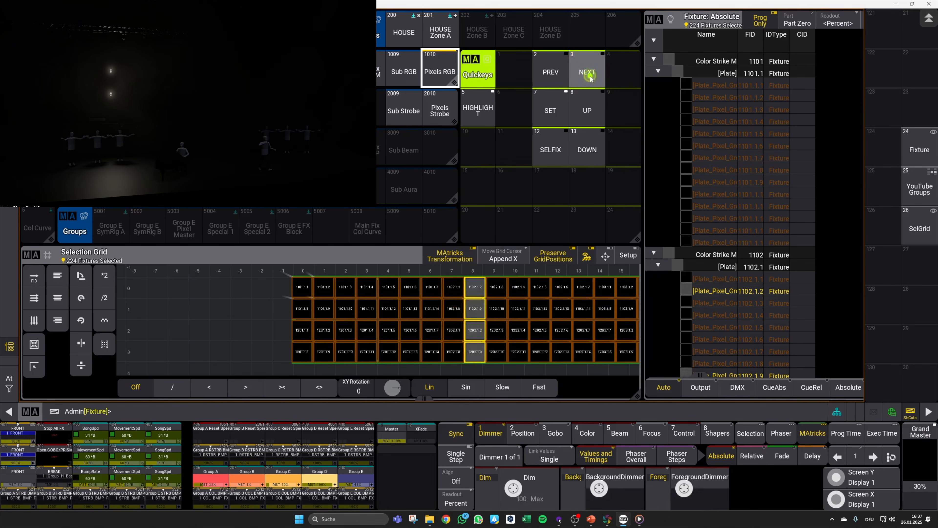
left_click(590, 77)
left_click(590, 78)
left_click(590, 78)
left_click(590, 77)
left_click(590, 77)
left_click(590, 78)
left_click(590, 78)
left_click(590, 78)
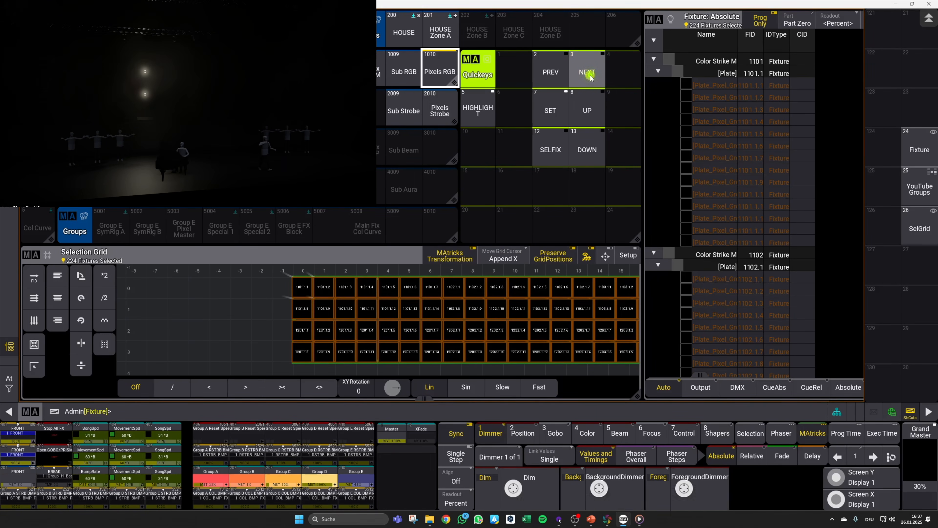
key("Escape")
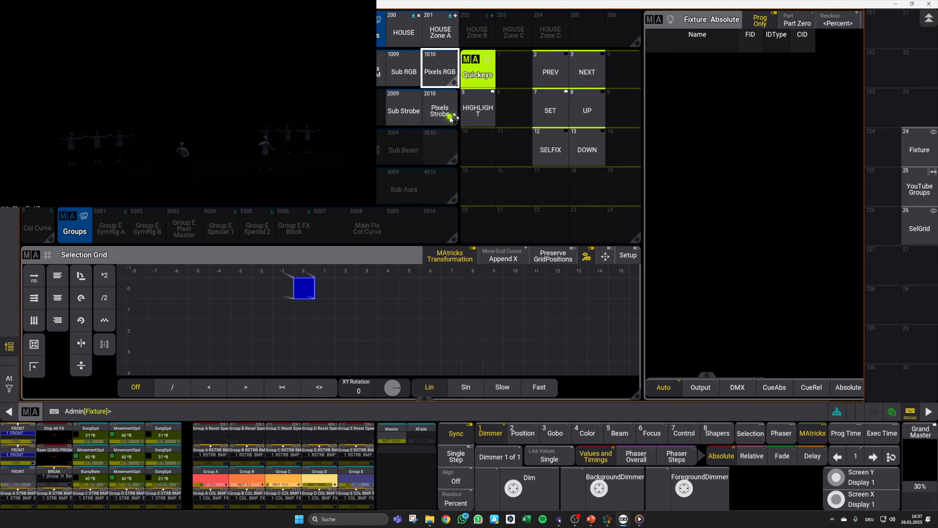
left_click(450, 118)
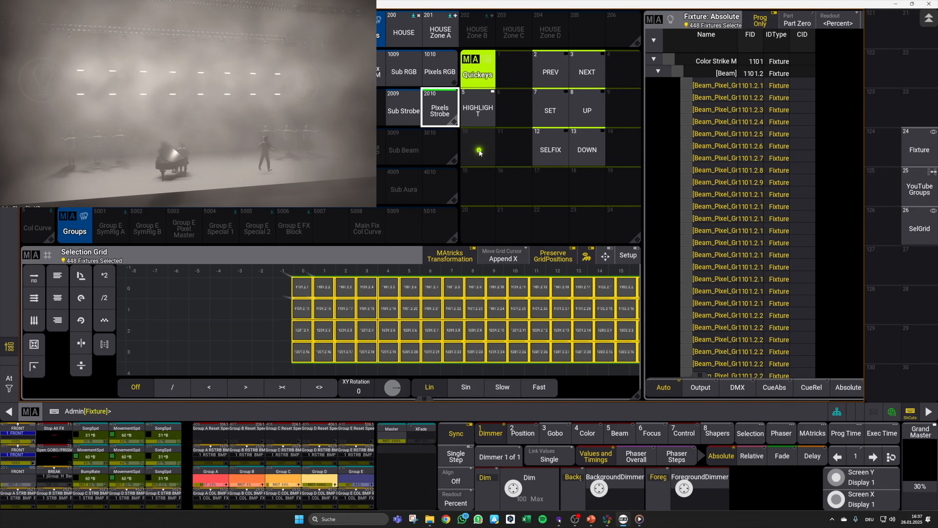
key("Escape")
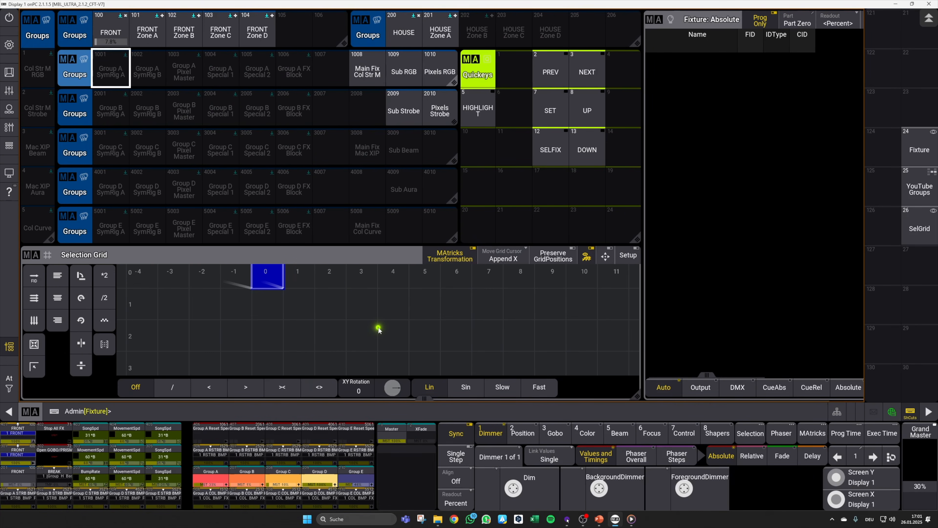
Store the "Pixels RGB" selection into group 1001 "Group A SymRig A" with Overwrite, and clear the selection.
left_click(431, 82)
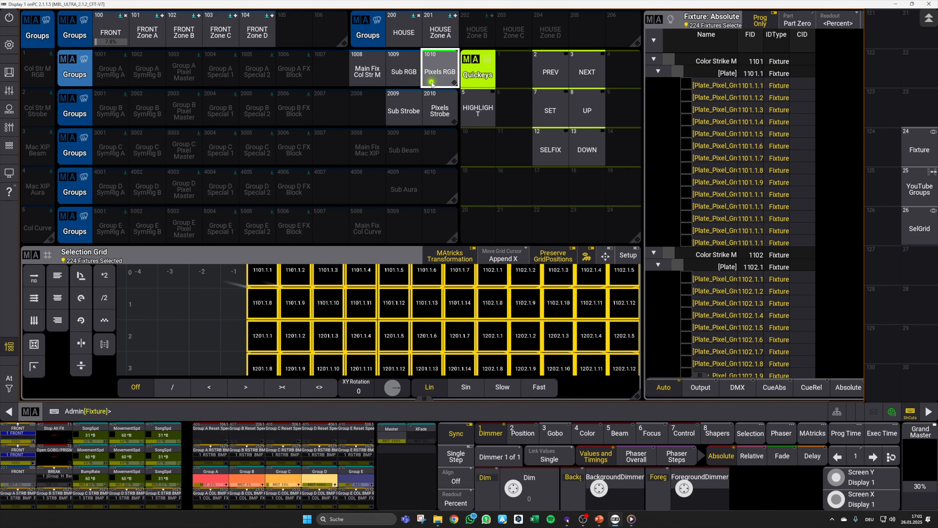
left_click(117, 76)
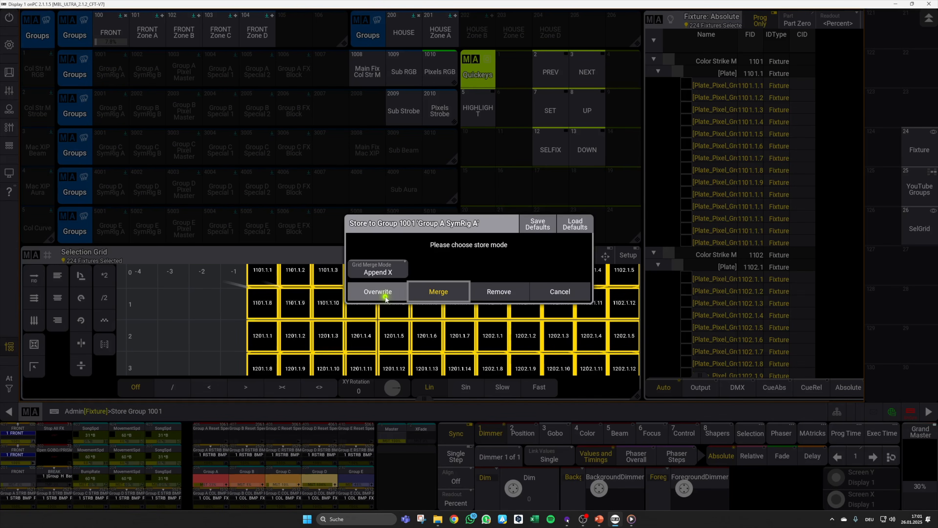
left_click(385, 296)
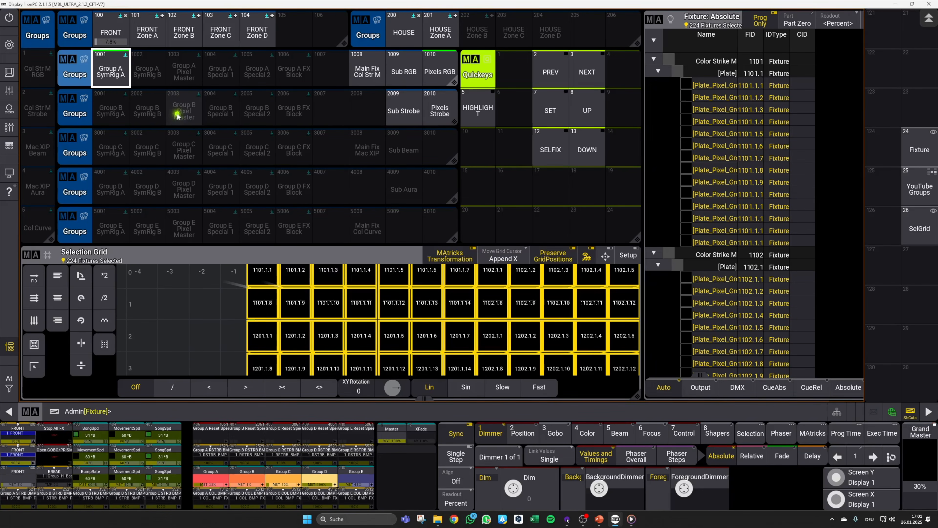
key("Escape")
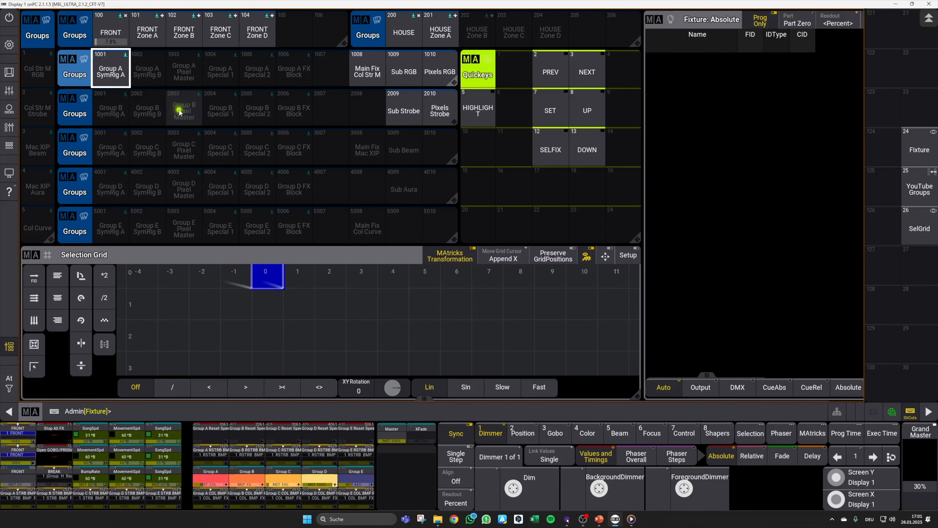
Select the "Main Fix Col Str M" group and stack the "Sub RGB" group onto the same grid cells, starting at fixture 1101.
left_click(326, 411)
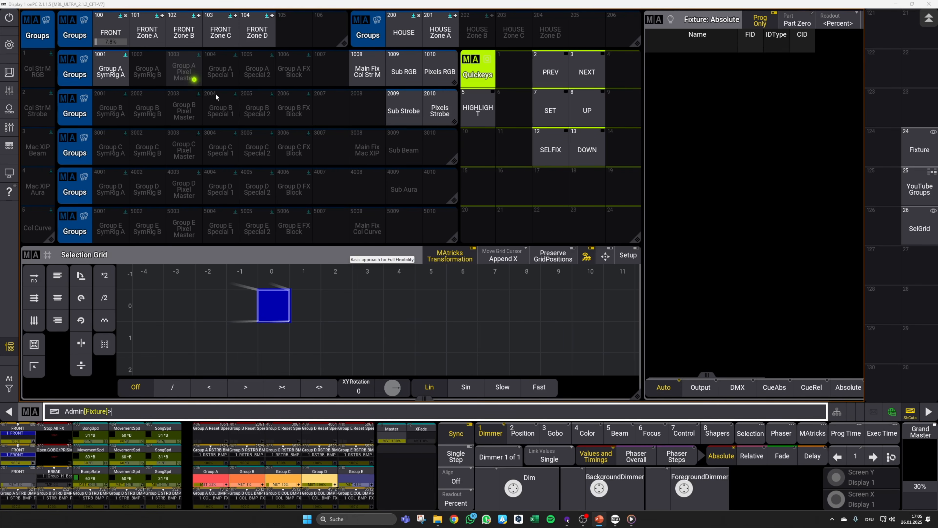
left_click(375, 76)
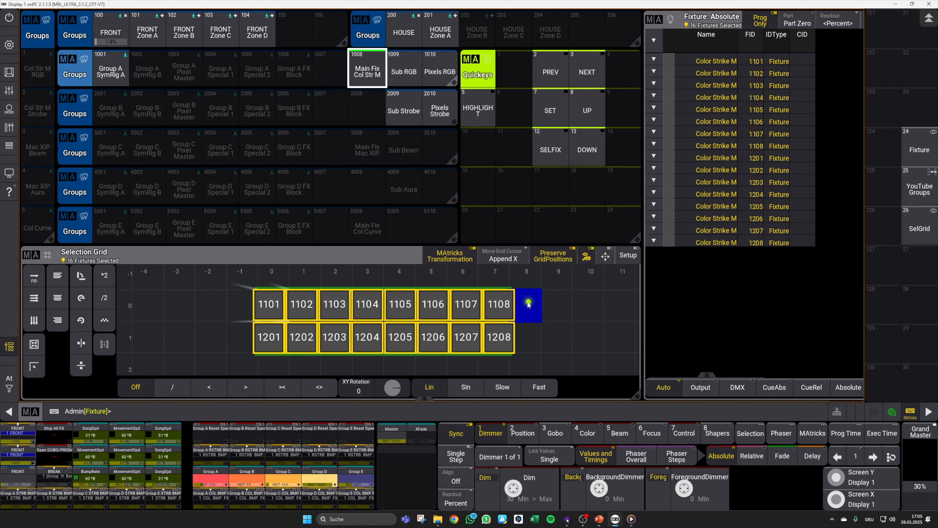
left_click(271, 305)
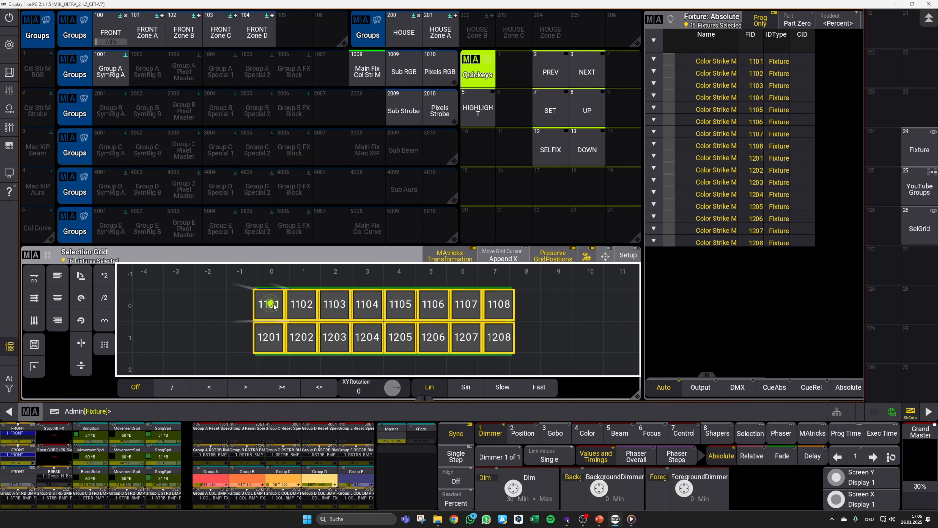
left_click(404, 72)
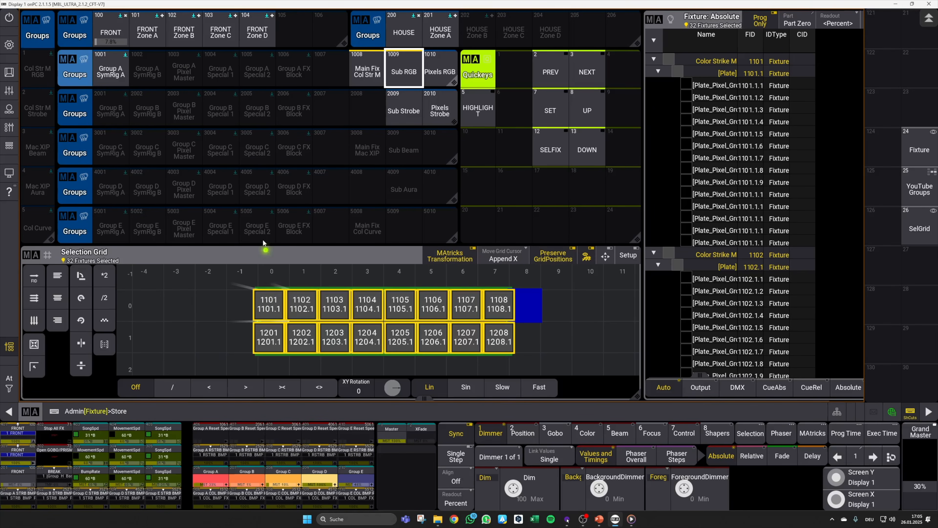
Store the stacked main and sub-fixture selection into group 1003 "Group A Pixel Master" with Overwrite, and clear the selection.
key("s")
left_click(191, 80)
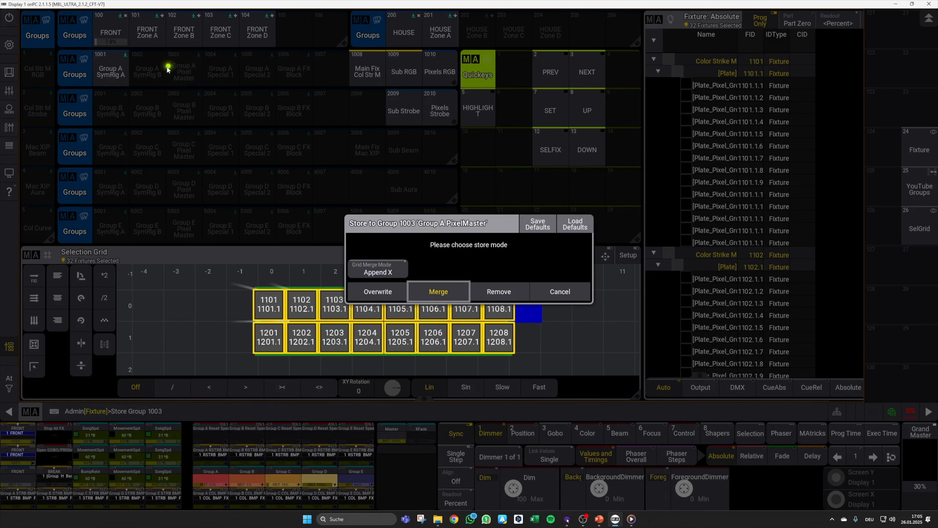
left_click(377, 292)
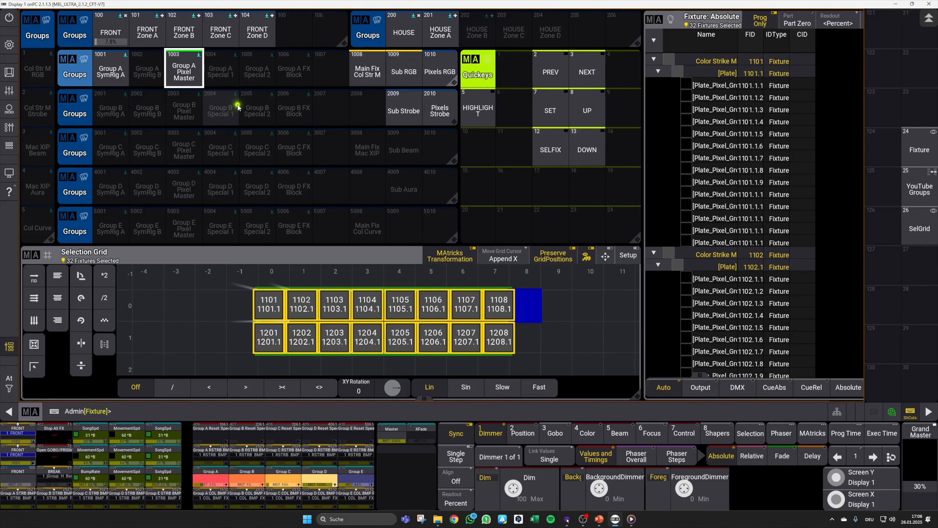
key("Escape")
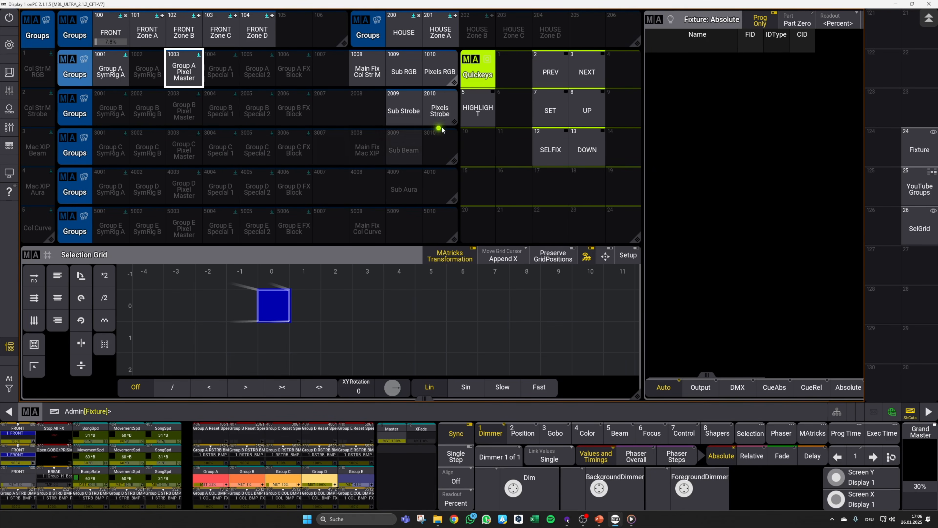
Store the "Pixels Strobe" group's selection into group 2001 "Group B SymRig A" with Overwrite, and clear the selection.
left_click(442, 111)
key("s")
left_click(116, 115)
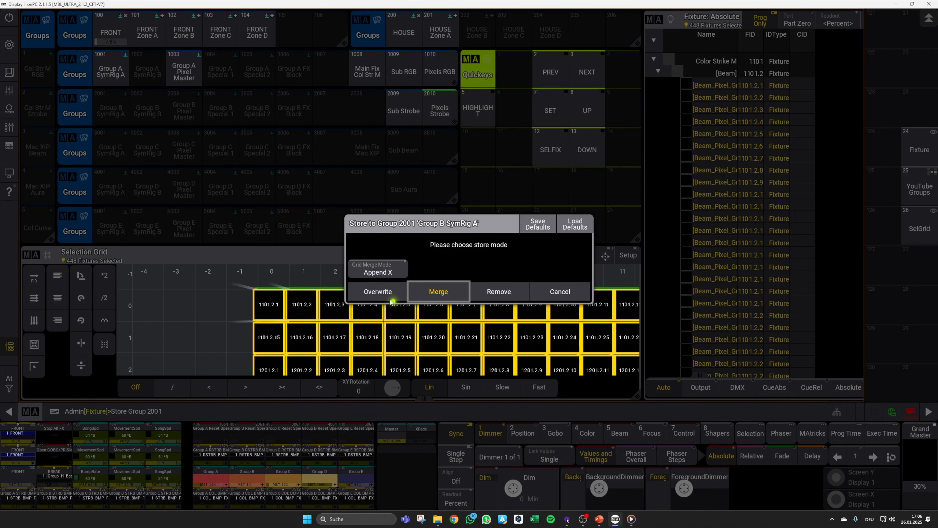
left_click(391, 299)
key("Escape")
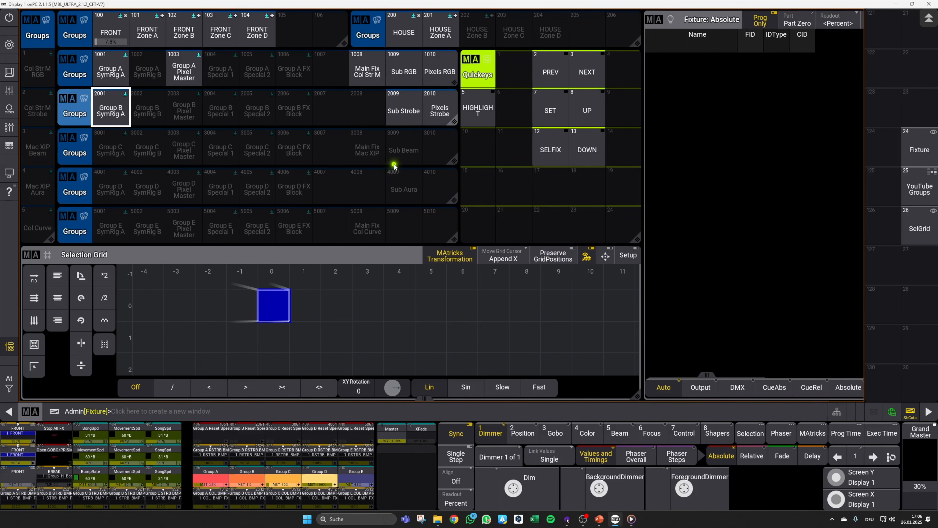
Store the "Sub Strobe" group's selection into group 2003 "Group B Pixel Master" with Overwrite, and clear the selection.
left_click(404, 111)
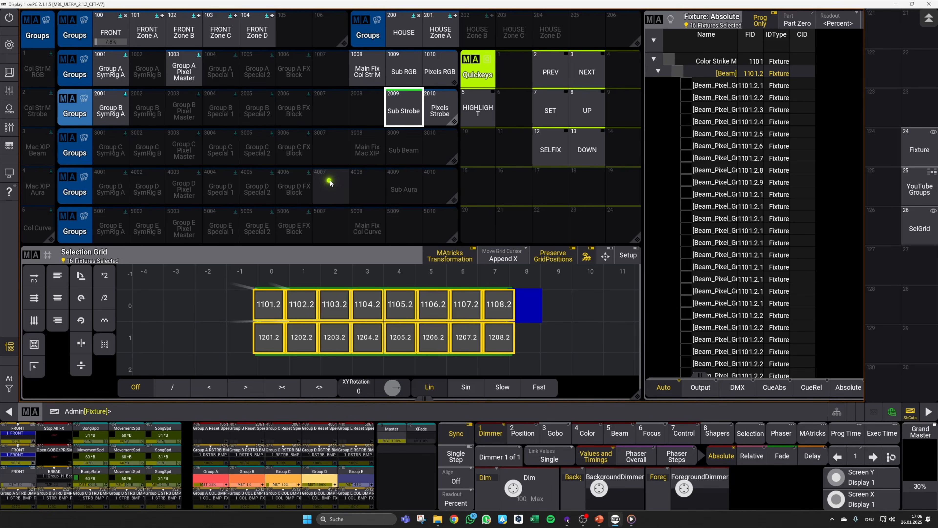
left_click(169, 108)
left_click(388, 297)
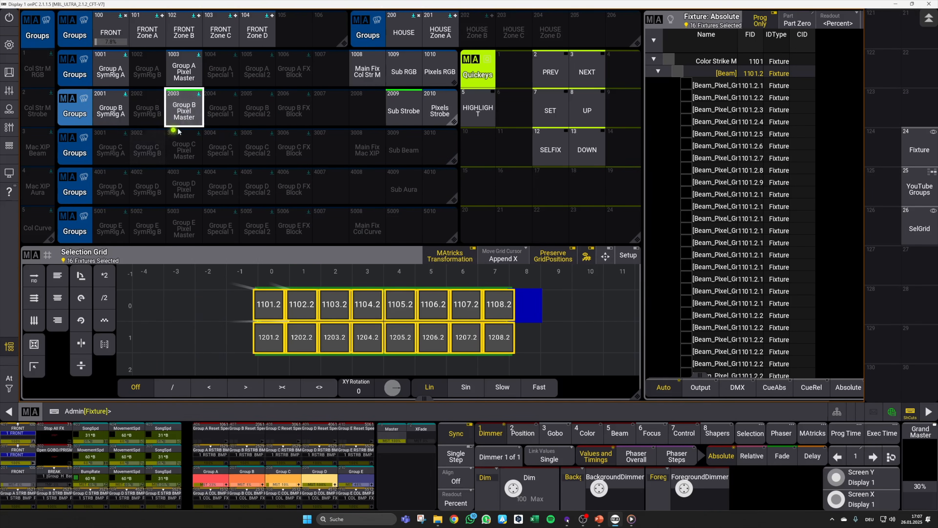
key("Escape")
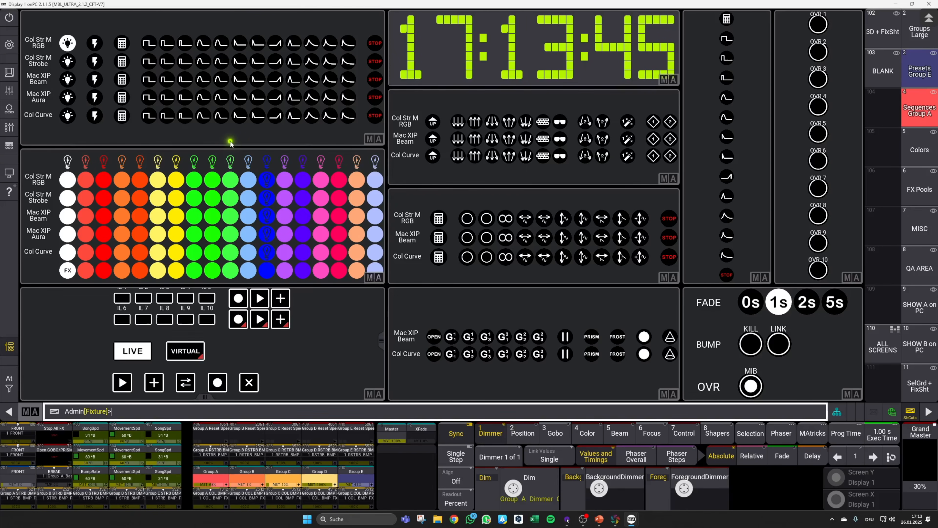
Start the fifth dimmer waveform effect for Col Str M RGB and open it with the Edit command.
left_click(220, 45)
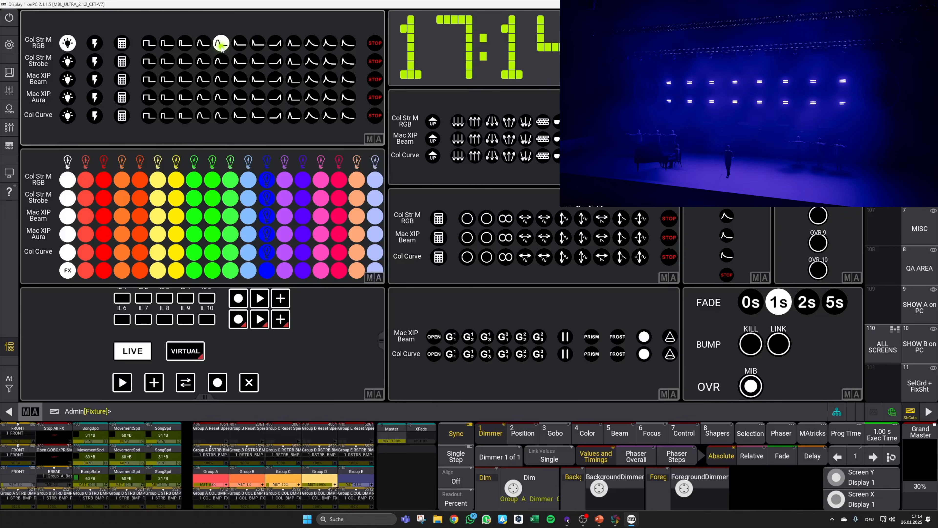
left_click(322, 289)
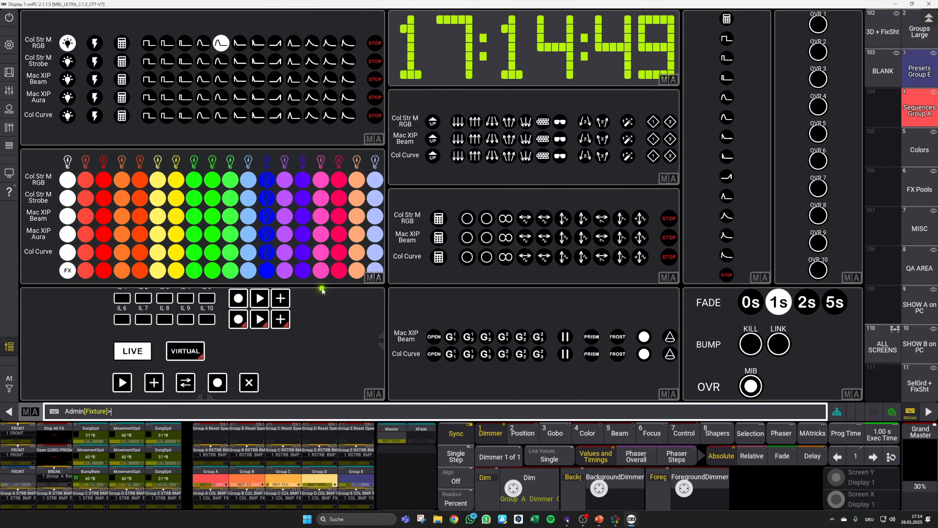
type("Edit")
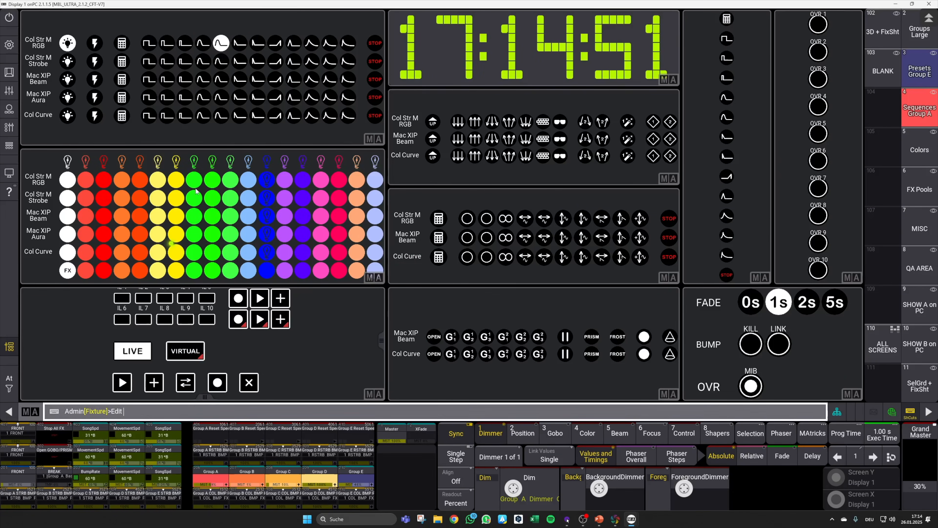
left_click(221, 43)
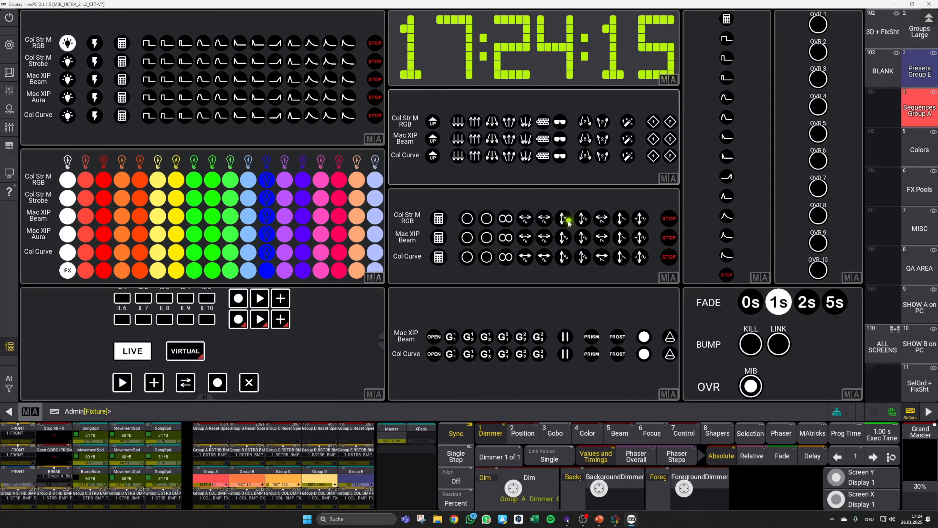
Apply the sunglasses position and the first vertical movement effect to Col Str M RGB, and open that effect for editing.
left_click(560, 121)
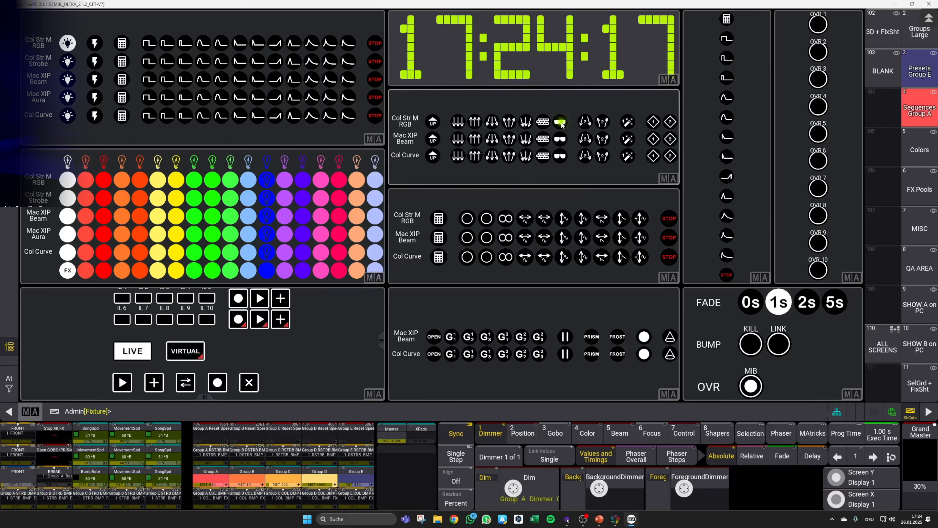
left_click(564, 219)
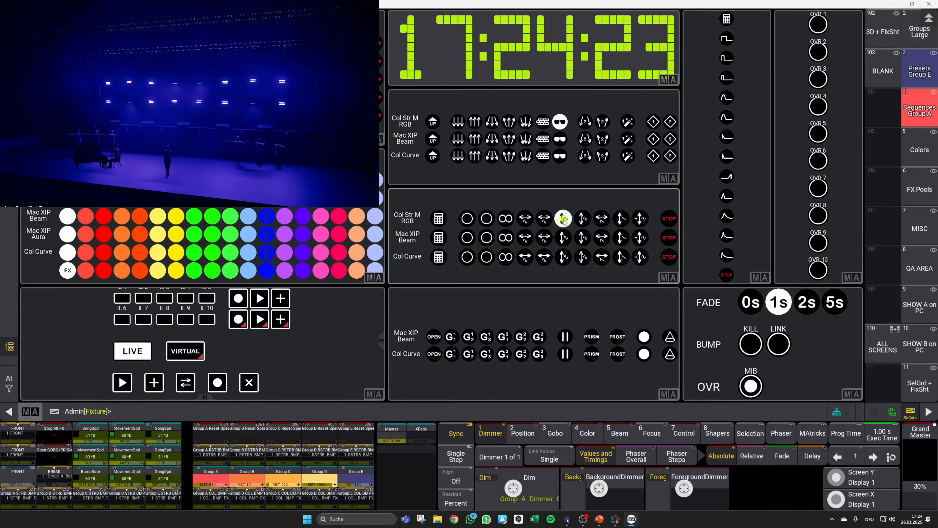
right_click(564, 219)
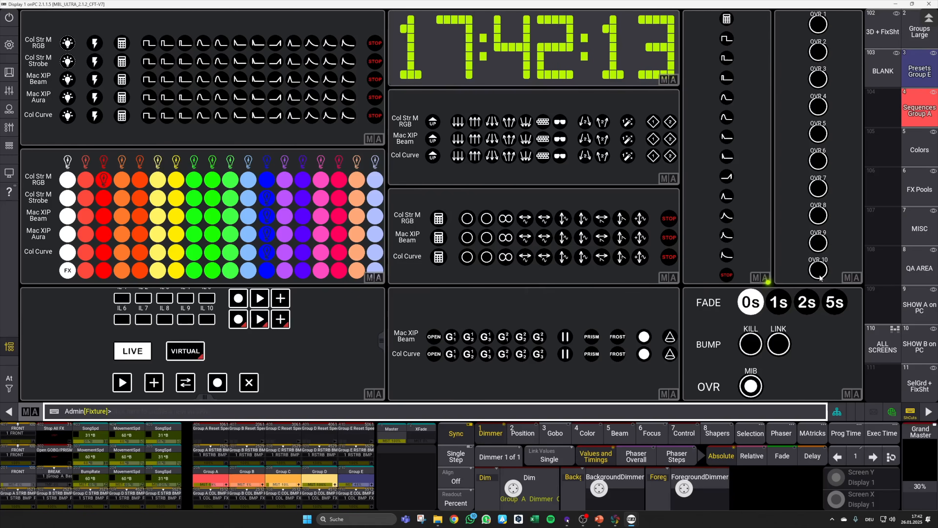
Switch to the MISC view and on to the YouTube Groups view, selecting group 1001 "Group A SymRig A" there.
left_click(920, 236)
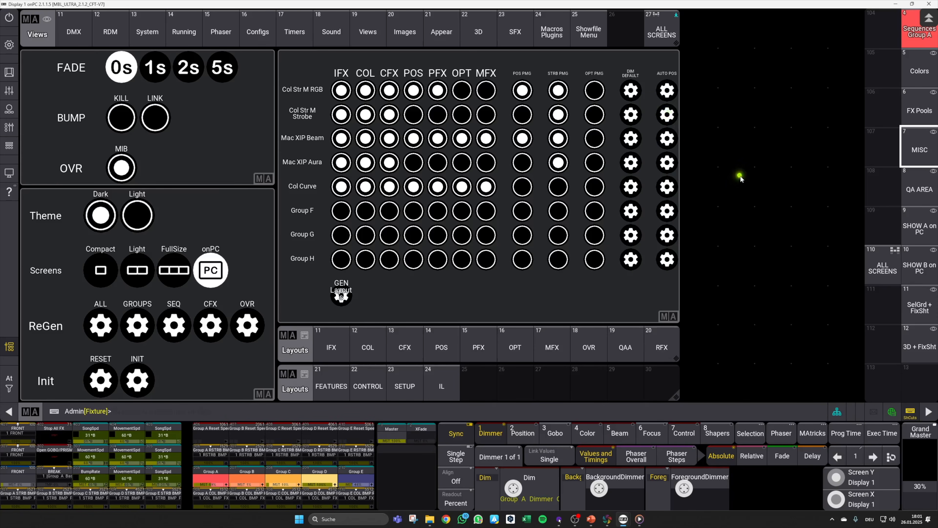
scroll(910, 222, "down", 3)
scroll(910, 221, "down", 5)
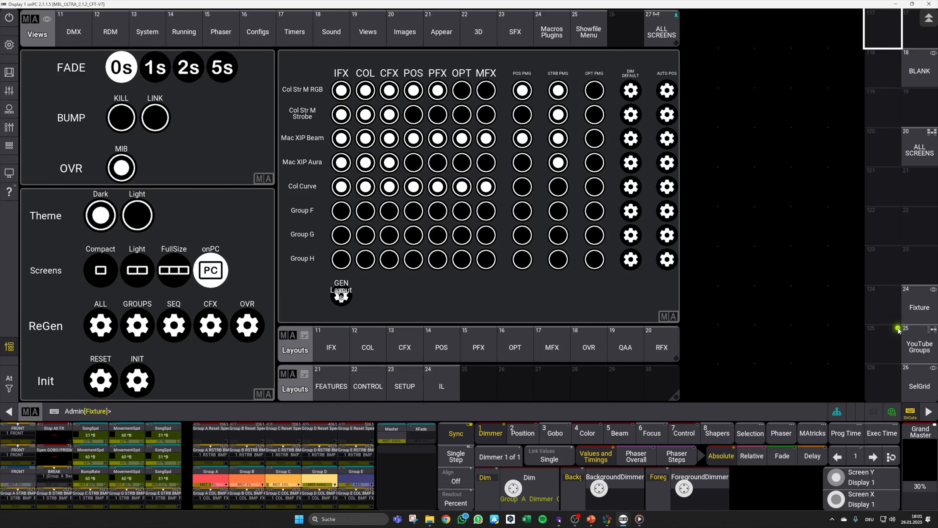
scroll(886, 342, "down", 6)
scroll(922, 305, "up", 5)
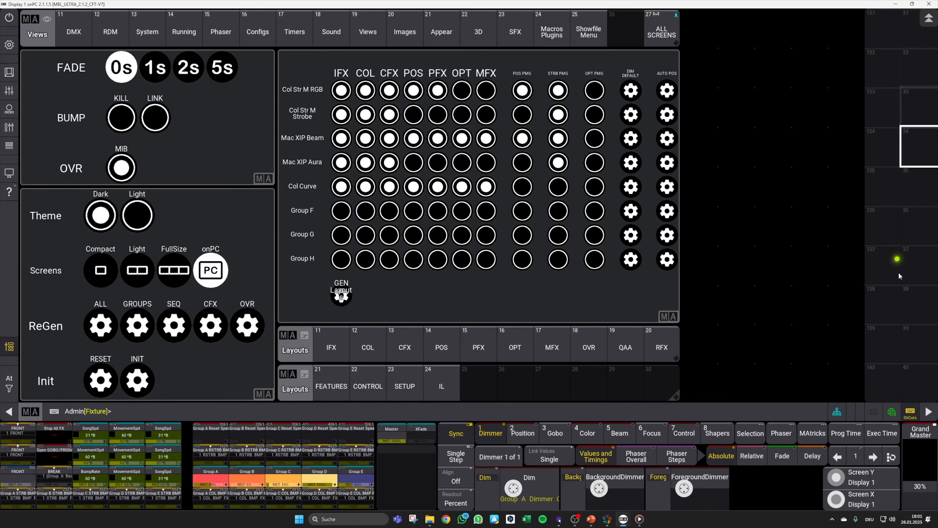
left_click(923, 267)
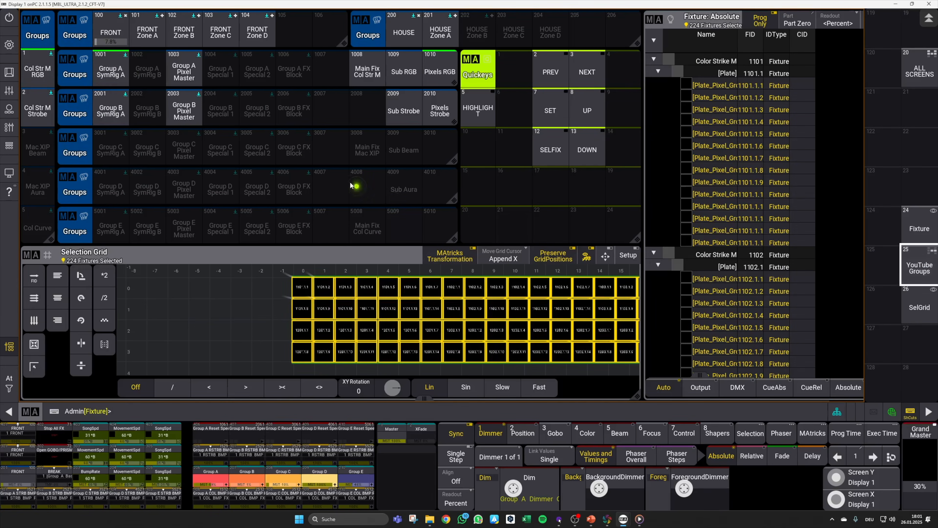
left_click(107, 75)
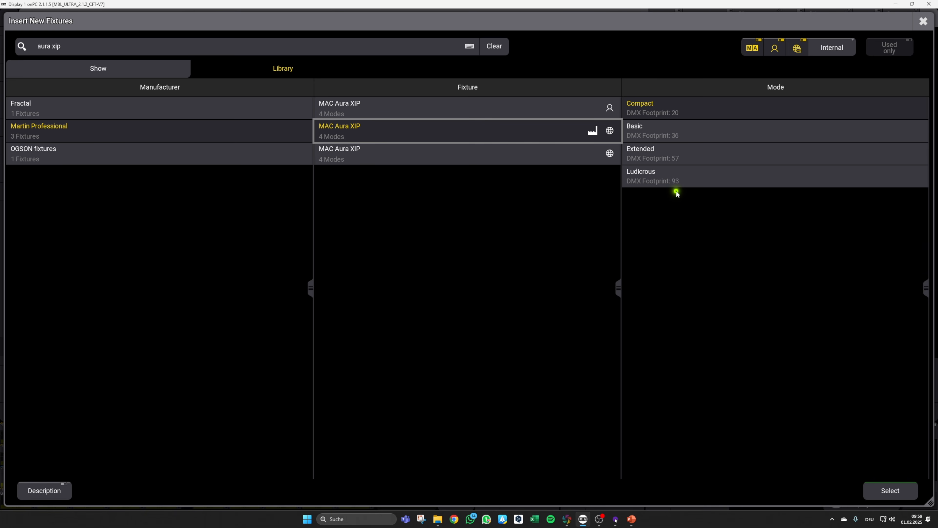
Choose the Ludicrous mode of the Martin Professional MAC Aura XIP for the new fixtures.
left_click(691, 181)
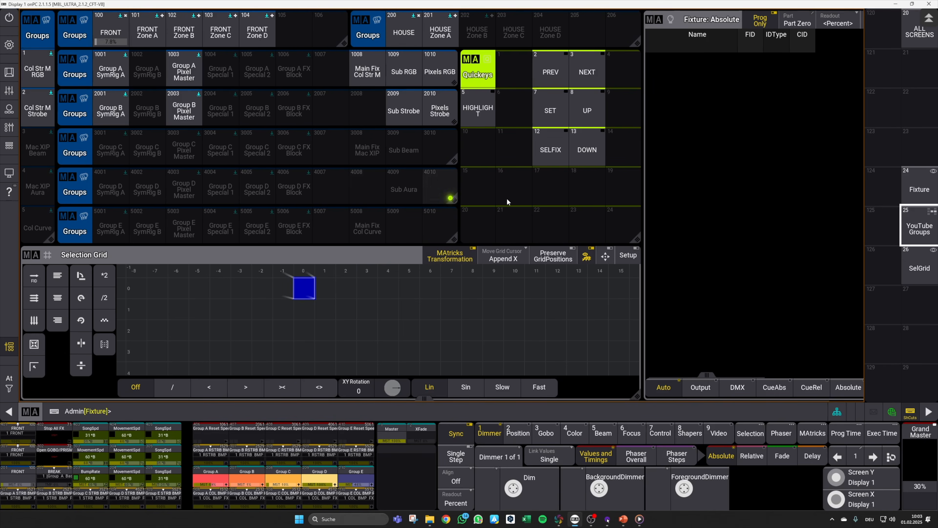
Open the Fixture view, select MAC Aura XIP 3101 and expand its Beams and Auras sub-fixtures.
left_click(919, 193)
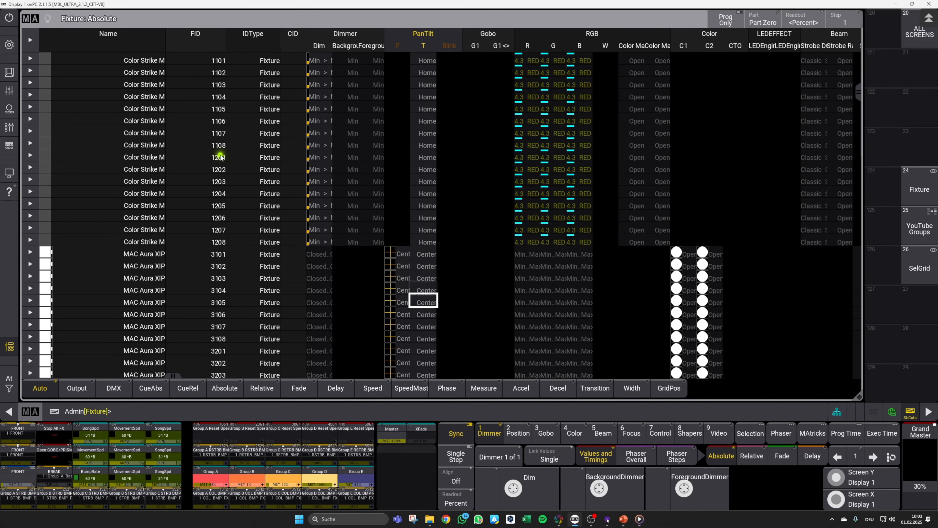
scroll(222, 159, "down", 3)
scroll(226, 161, "down", 3)
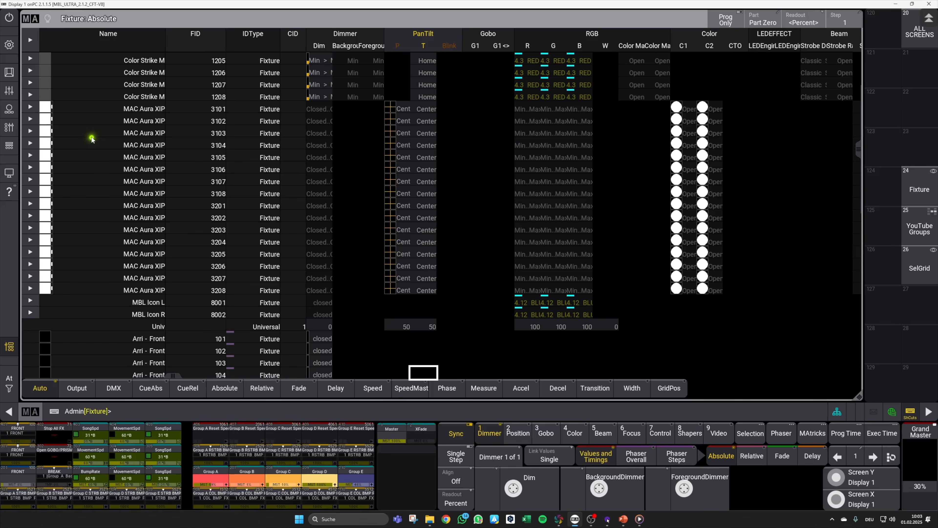
left_click(32, 107)
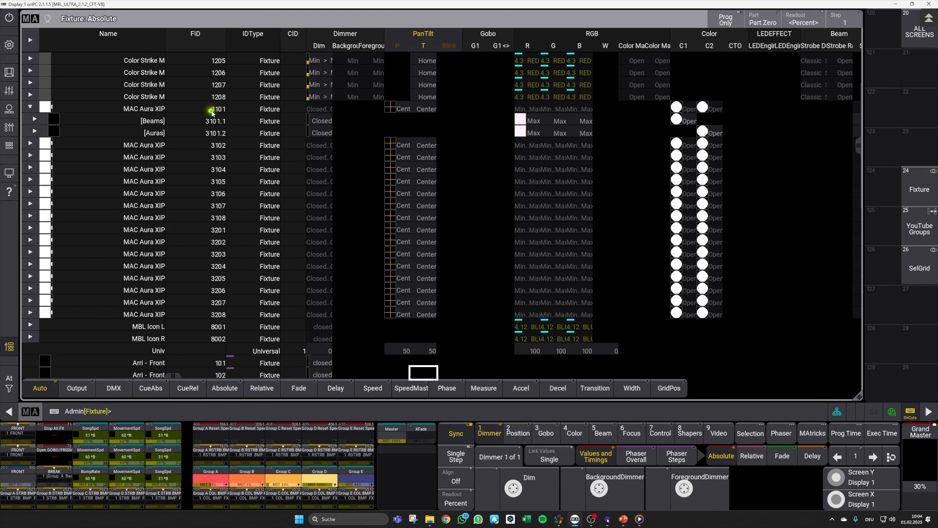
left_click(88, 111)
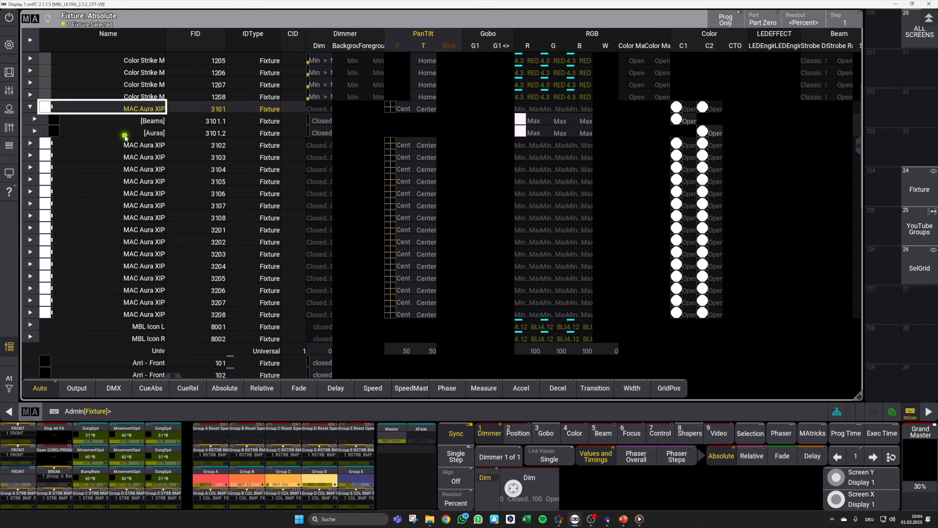
left_click(34, 119)
left_click(35, 216)
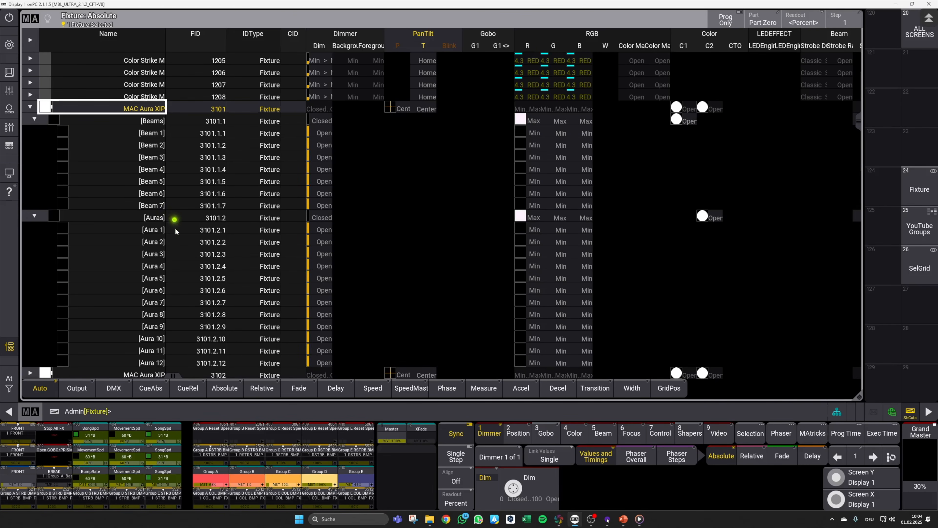
Examine the individual beam and aura pixels listed under MAC Aura XIP 3101.
key("Down")
key("Down")
key("Down")
key("Down")
key("Down")
key("Down")
key("Down")
key("Down")
key("Down")
key("Down")
key("Down")
key("Down")
key("Down")
key("Down")
key("Down")
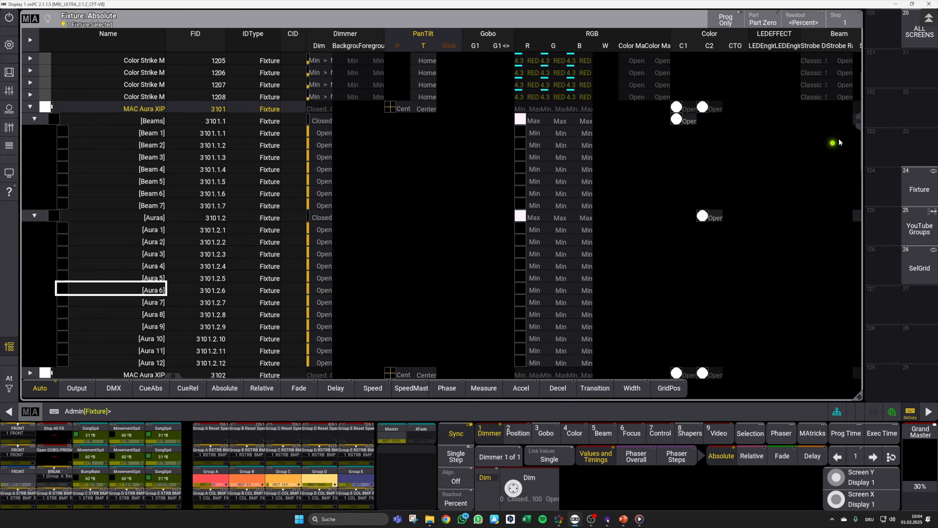
scroll(858, 132, "down", 1)
scroll(857, 131, "down", 1)
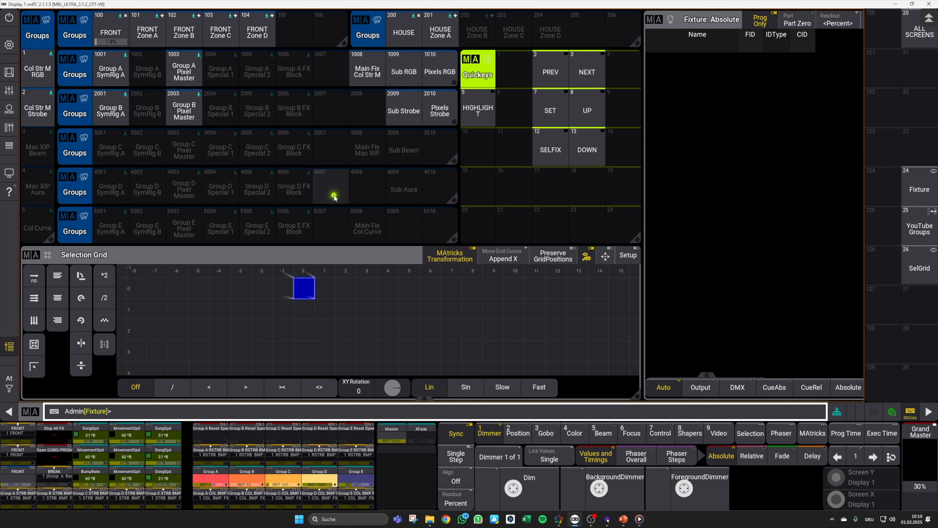
Select fixtures 3101 Thru 3108 in the first selection grid row and 3201 Thru 3208 in the second row.
left_click(298, 414)
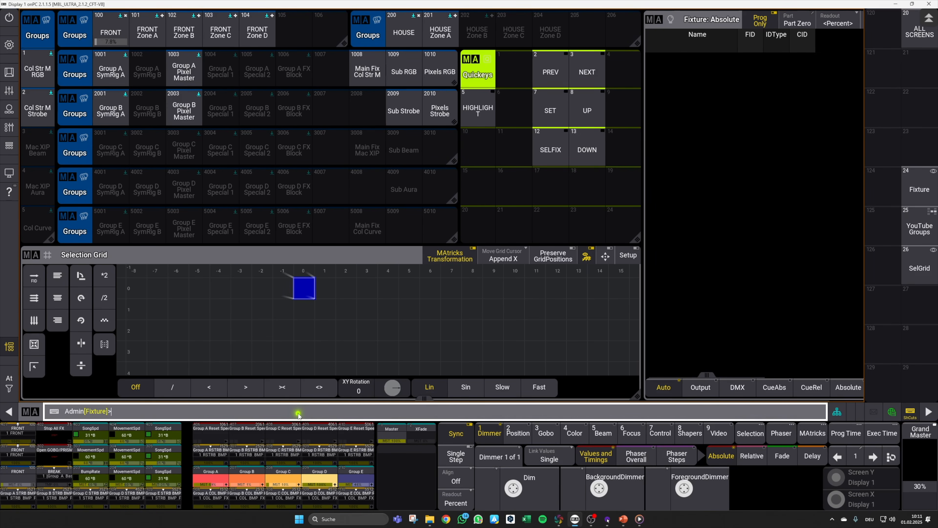
type("3101 Thru 3108")
key("Return")
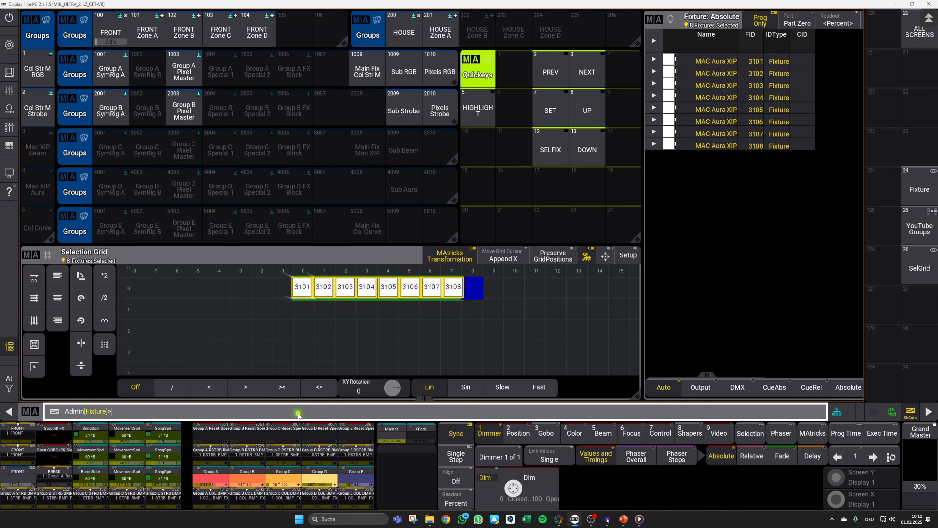
left_click(304, 313)
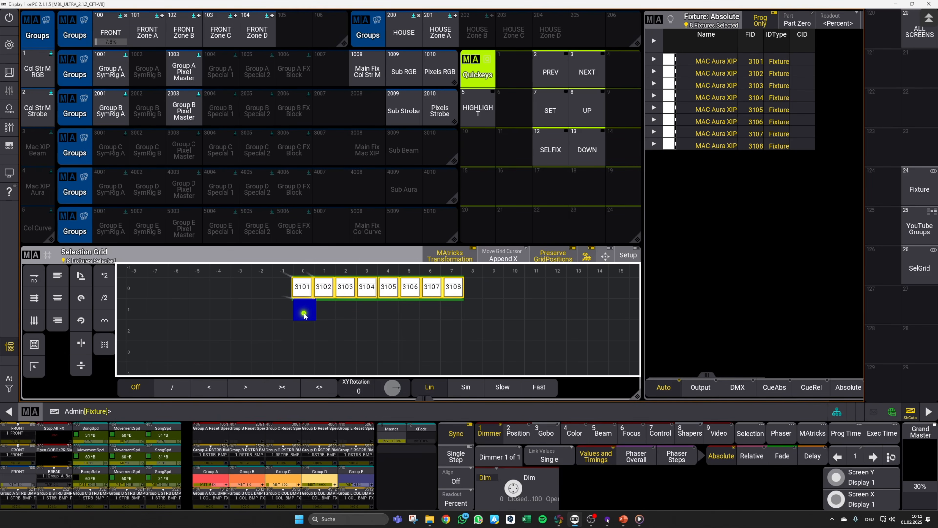
type("3201 Thru 3208")
key("Return")
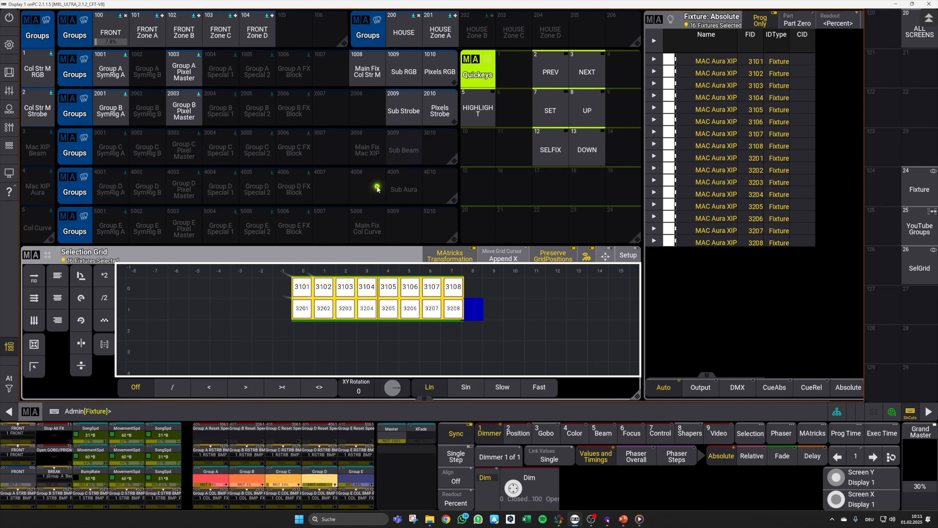
Store the selection into group 3008 "Main Fix Mac XIP" with Overwrite, and clear the selection.
key("s")
left_click(371, 155)
left_click(392, 293)
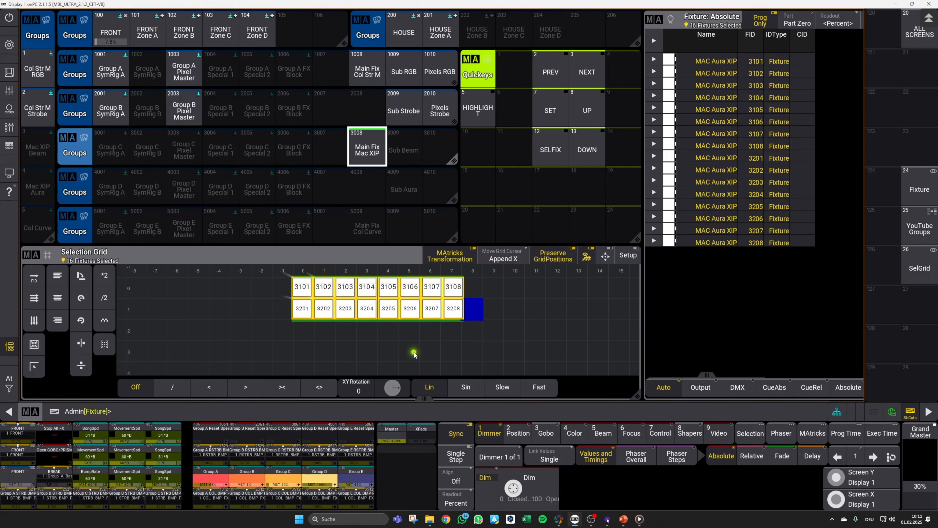
key("c")
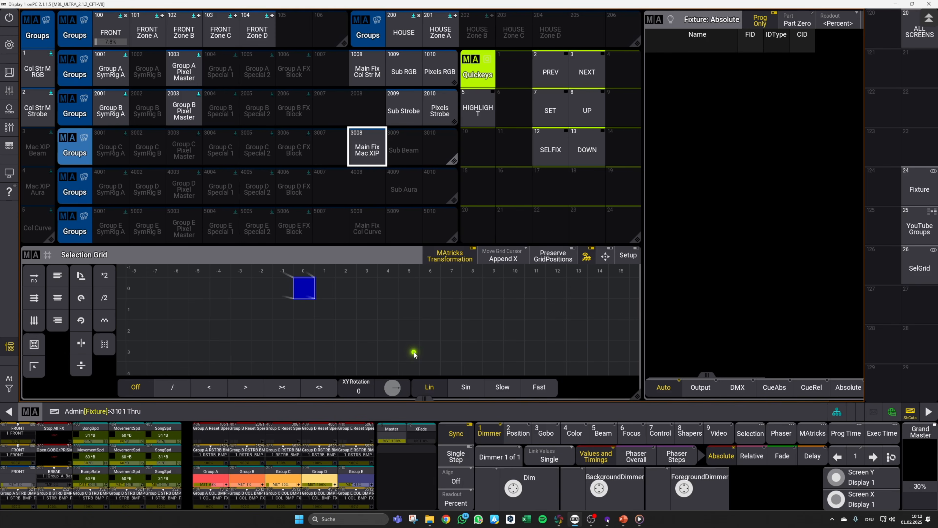
Select the Beams sub-fixtures (.1) of 3101 Thru 3108 in the first grid row and of 3201 Thru 3208 in the second.
key("Return")
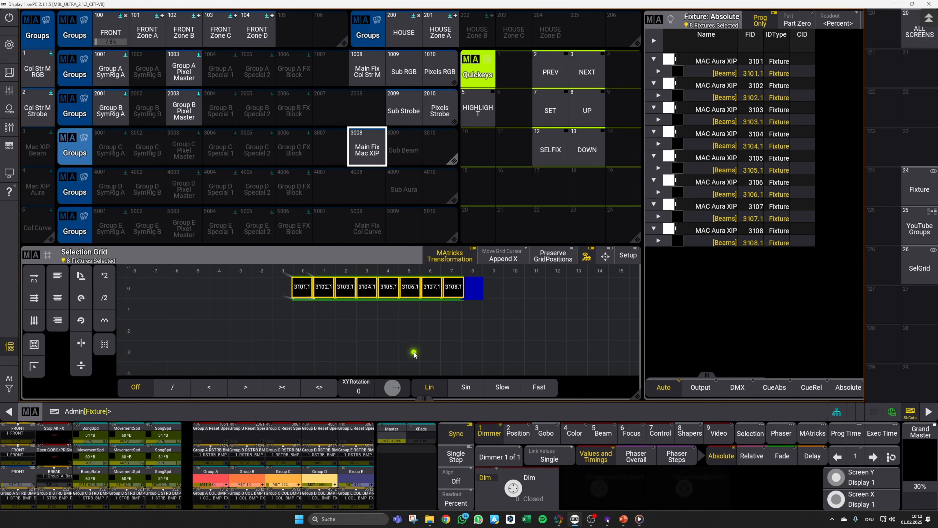
left_click(308, 312)
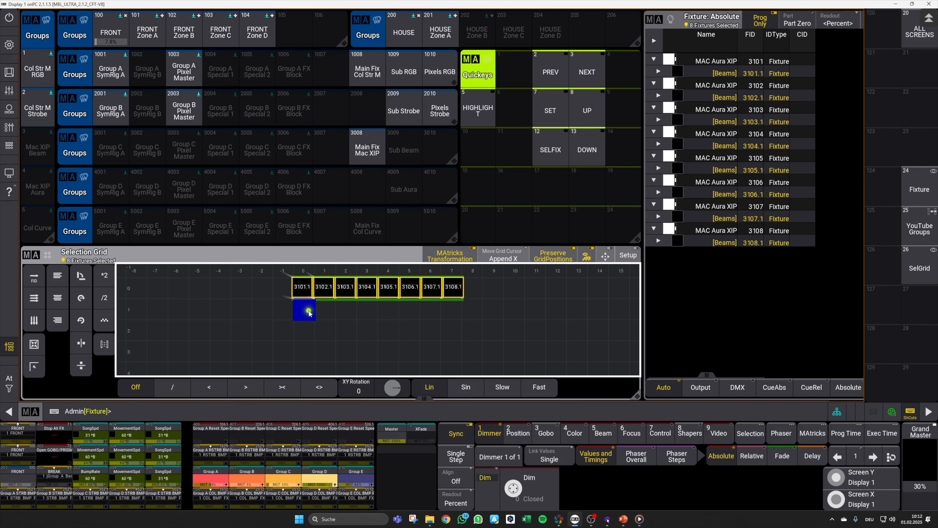
type("3201 Thru 3208")
key("Return")
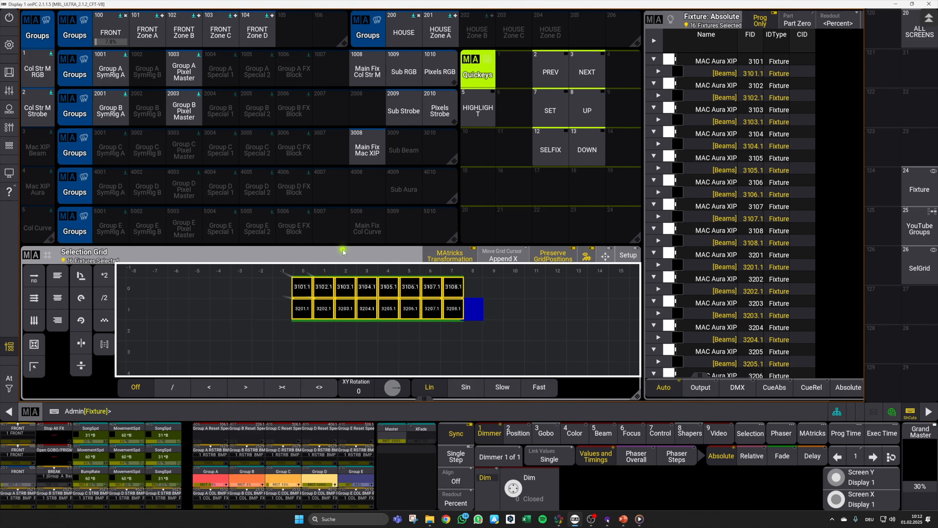
Store the Beams selection into group 3009 "Sub Beam" with Overwrite, and clear the selection.
key("s")
left_click(411, 157)
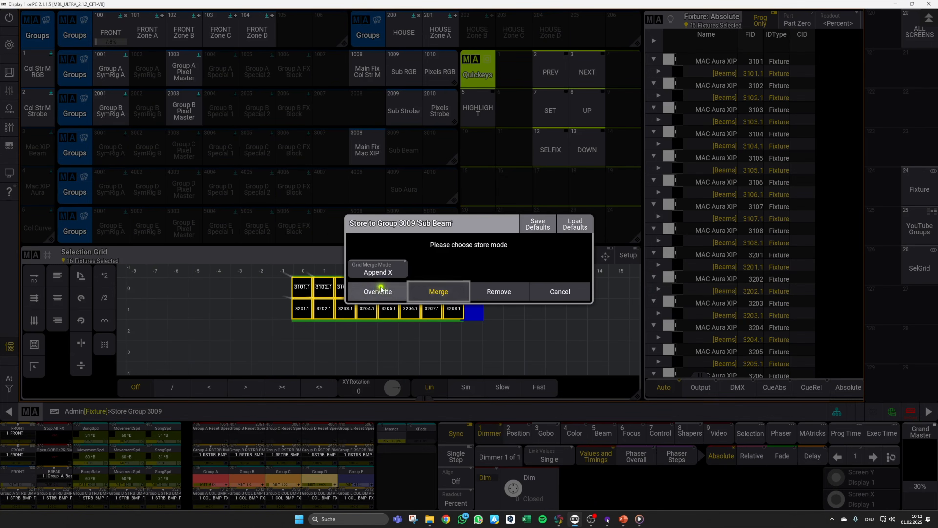
left_click(377, 290)
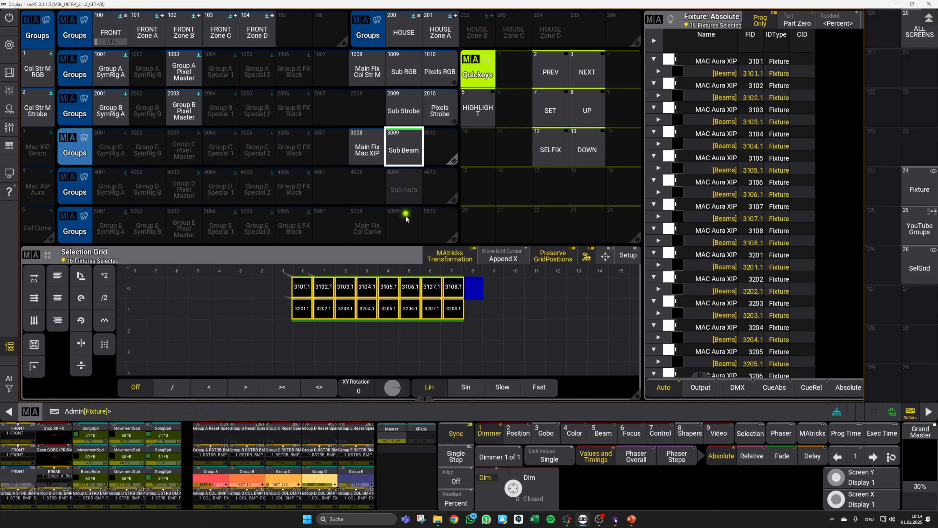
left_click(366, 346)
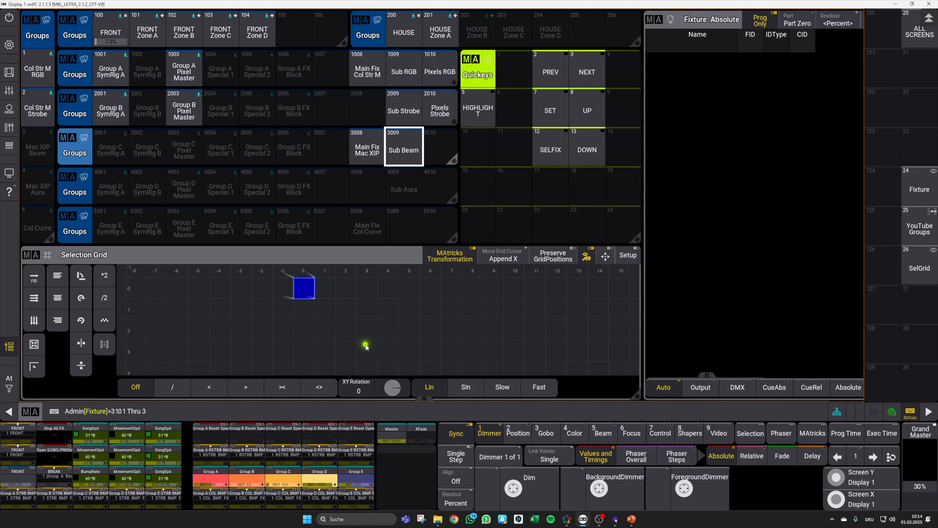
Select the Auras sub-fixtures (.2) of 3101 Thru 3108 in the first grid row and of 3201 Thru 3208 in the second.
key("Return")
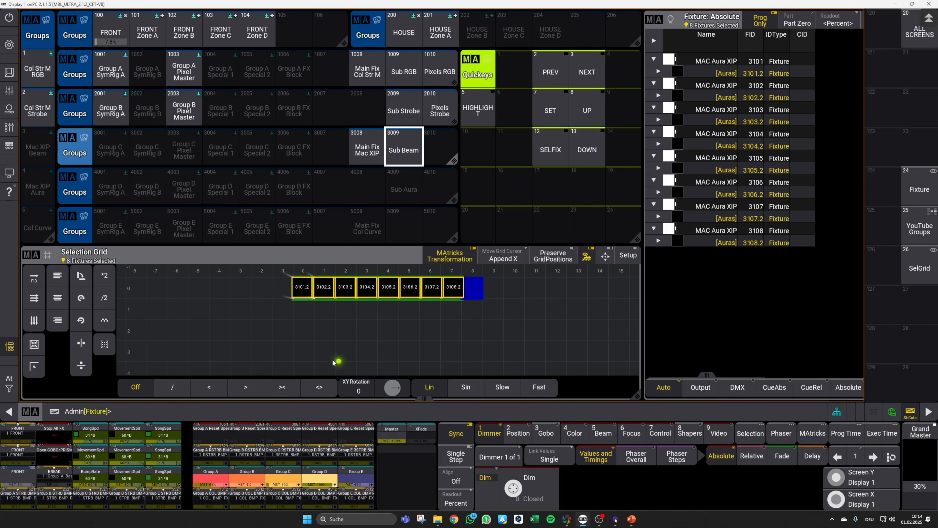
left_click(313, 314)
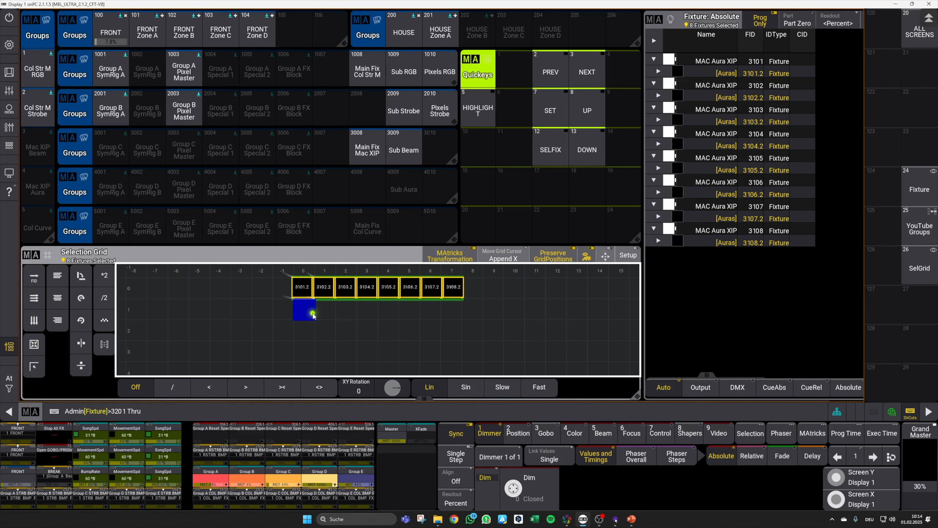
key("Return")
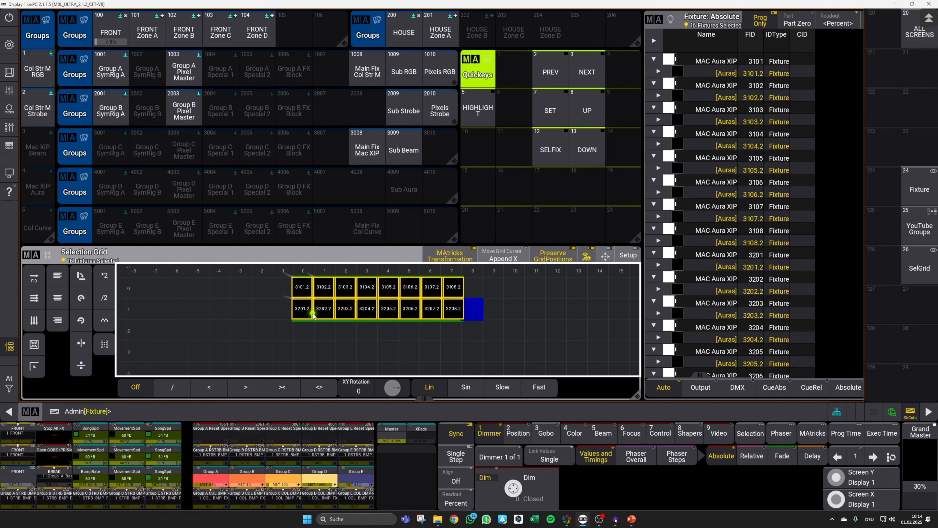
Store the Auras selection into group 4009 "Sub Aura" with Overwrite.
key("s")
left_click(405, 192)
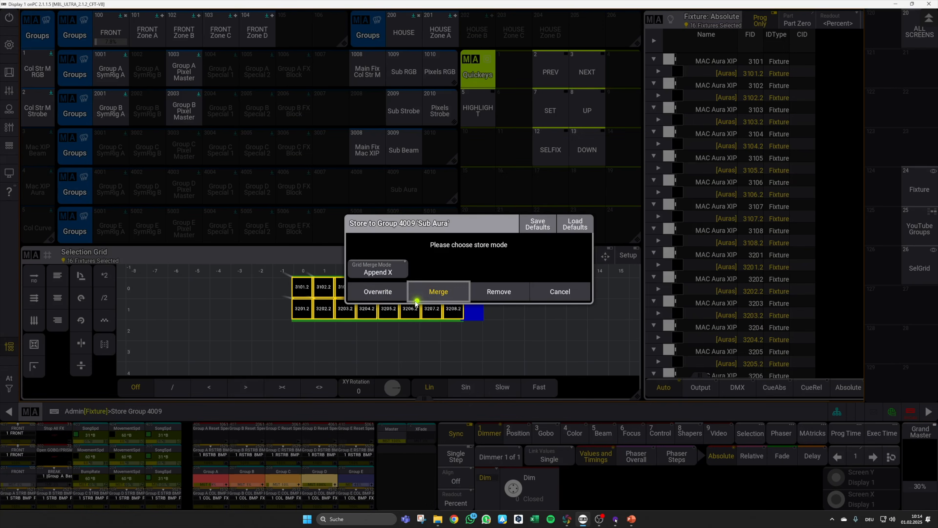
left_click(378, 293)
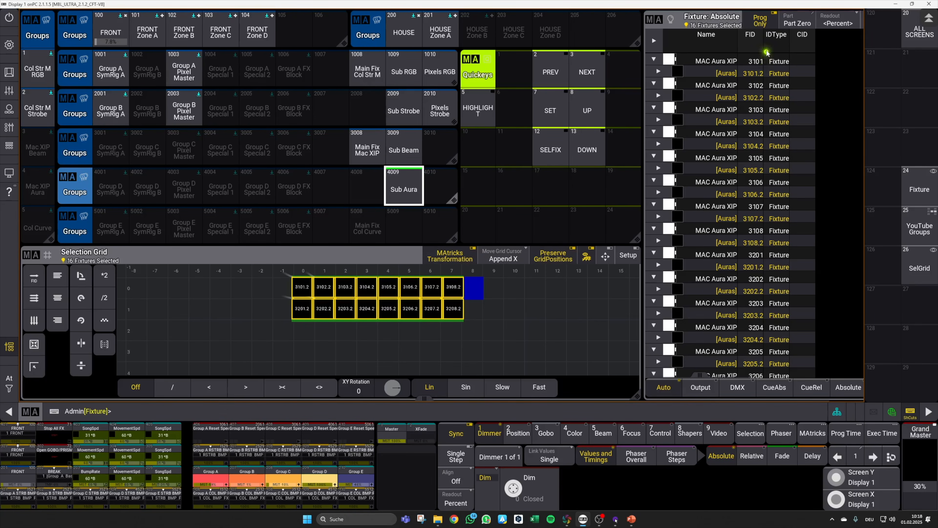
Turn off Prog Only in the fixture sheet to list all fixtures, and clear the selection.
left_click(762, 22)
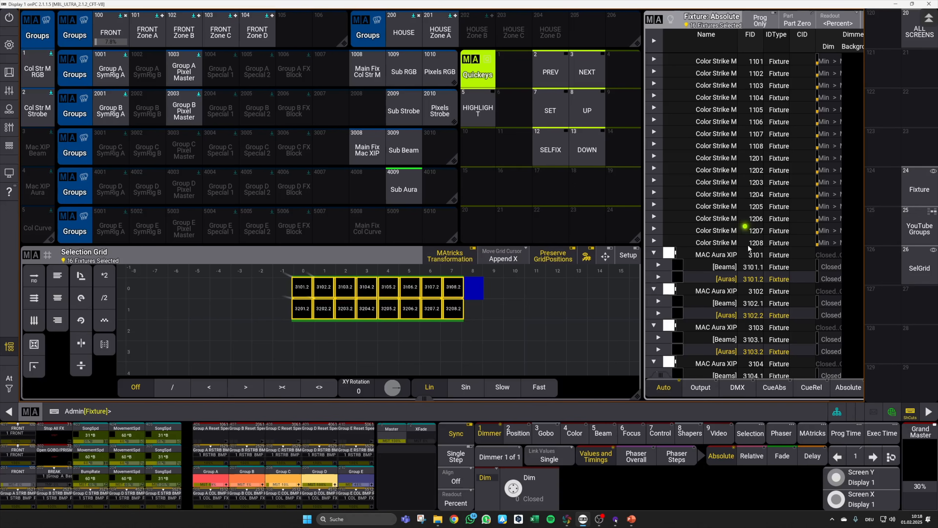
left_click(569, 419)
key("Escape")
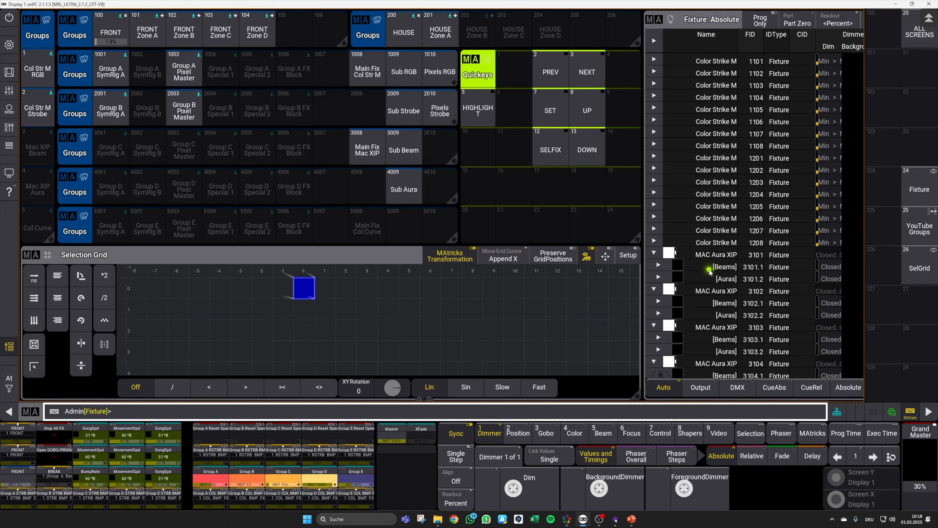
Select the Beams sub-fixture 3101.1, step down to its individual beam pixels, and open the SelGrid view.
left_click(725, 267)
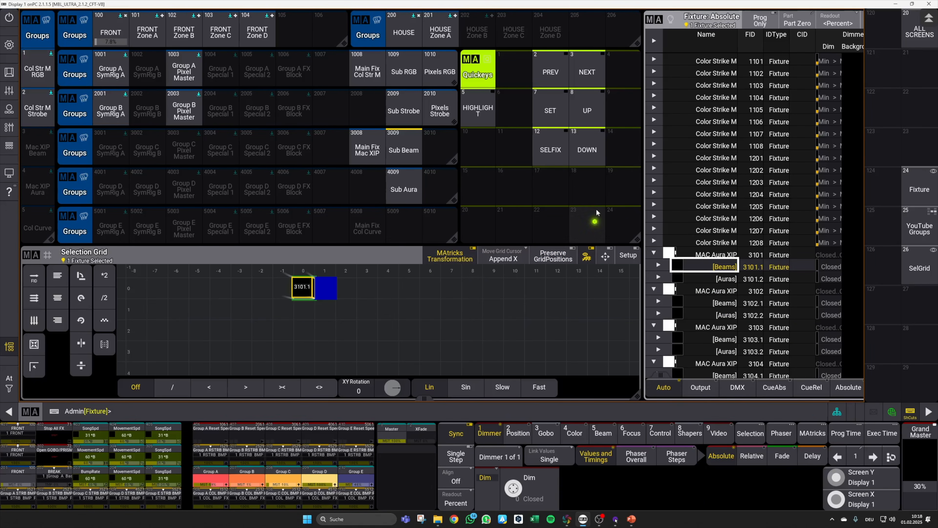
left_click(587, 149)
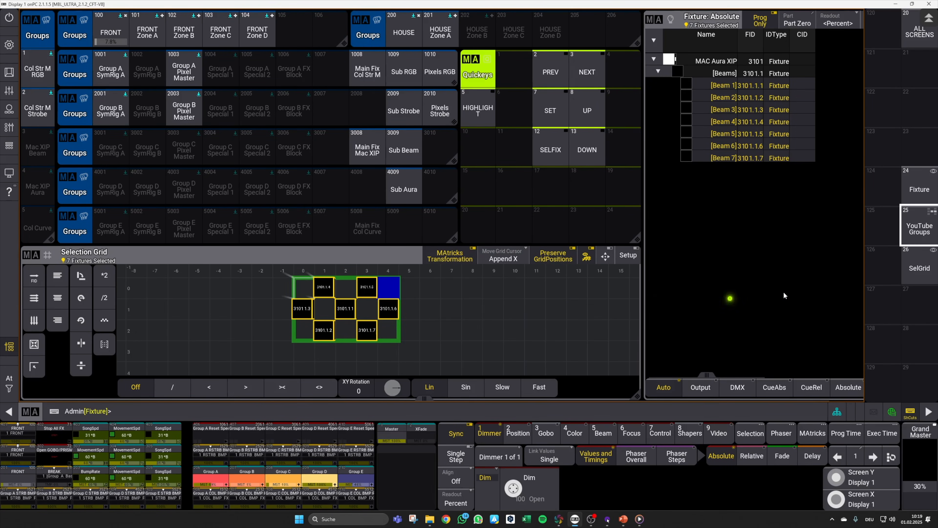
left_click(918, 268)
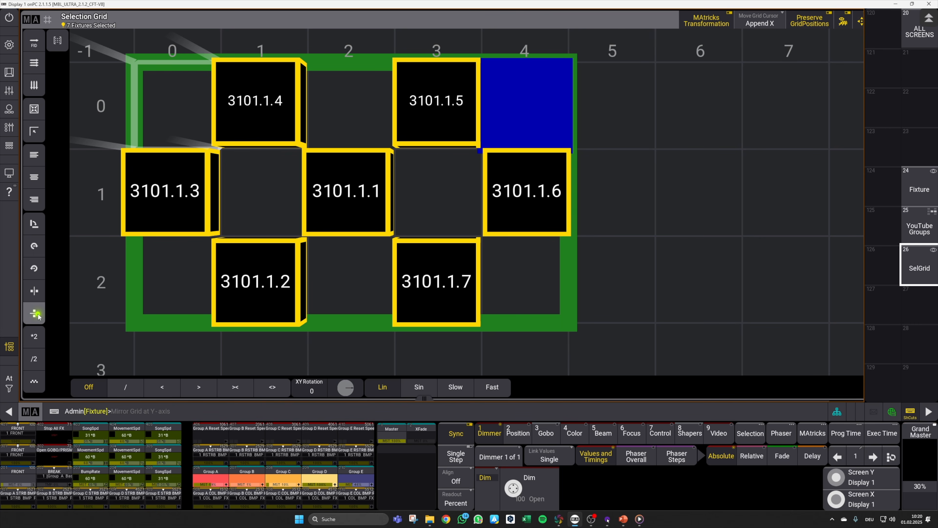
Mirror the seven-beam selection grid of 3101.1 at both the X-axis and the Y-axis.
left_click(36, 293)
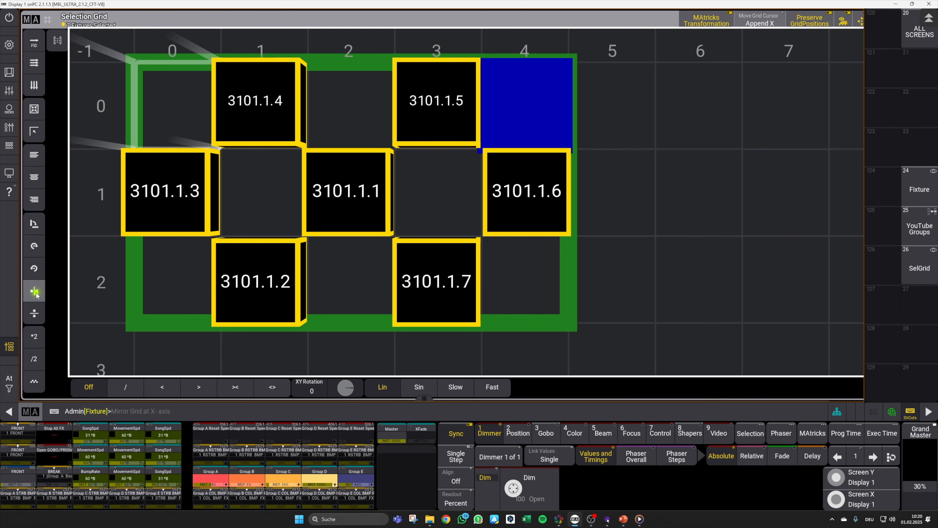
left_click(37, 317)
left_click(377, 331)
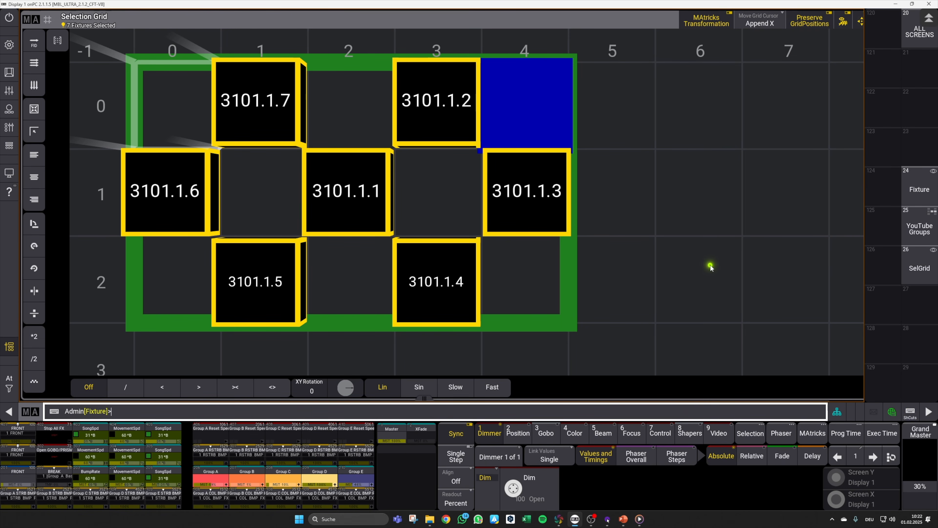
Store the beam grid positions into the fixture type with the GridStore command.
type("GridStore")
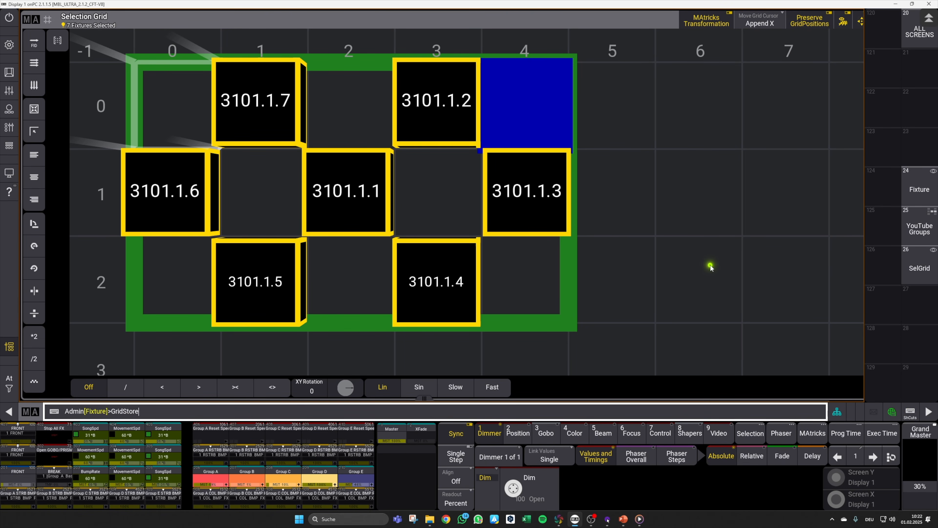
key("Return")
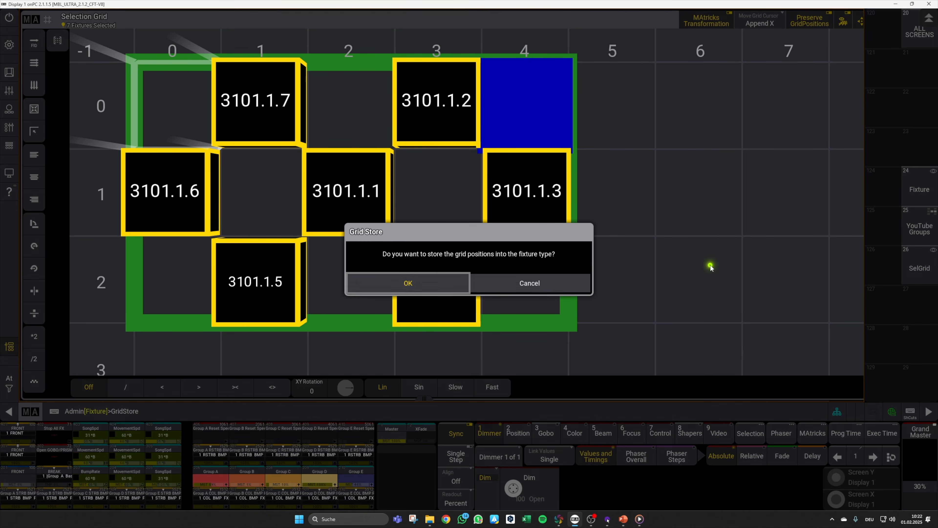
left_click(454, 286)
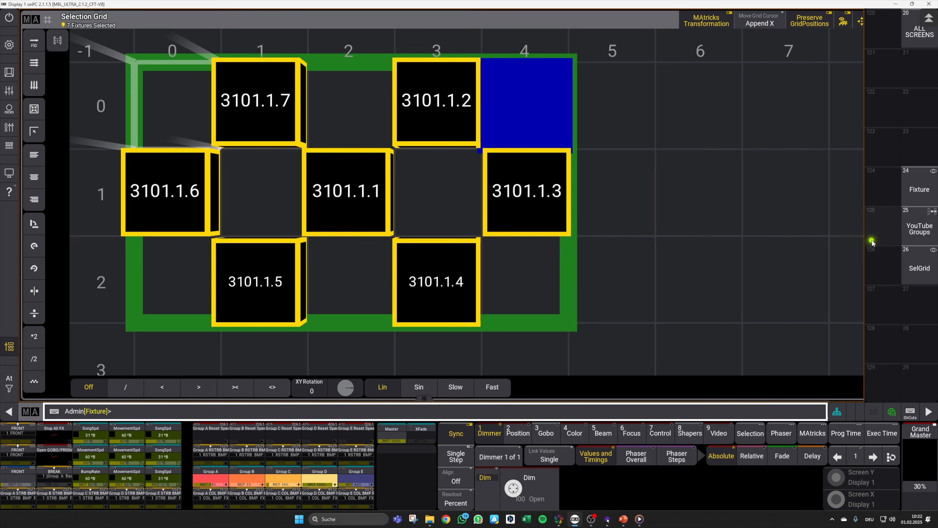
Return to the YouTube Groups view, clear the selection and turn off Prog Only in the fixture sheet.
left_click(921, 237)
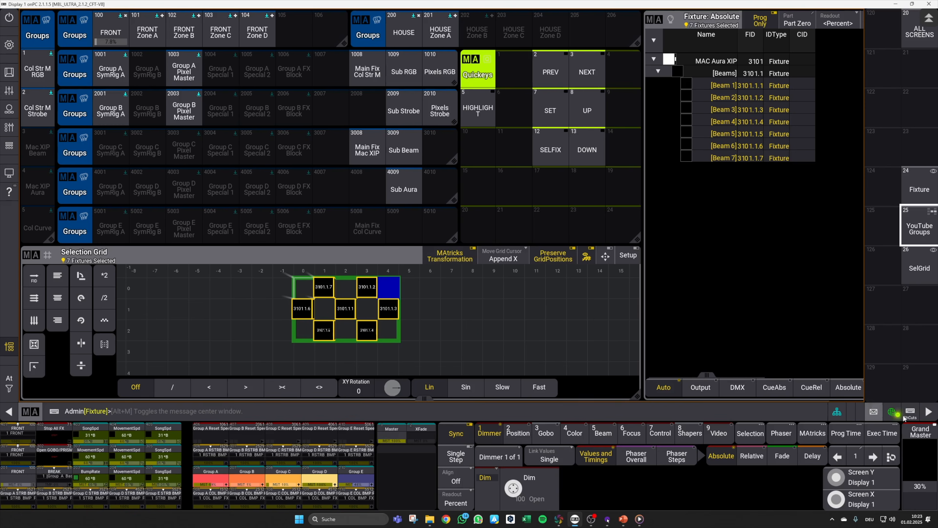
left_click(910, 412)
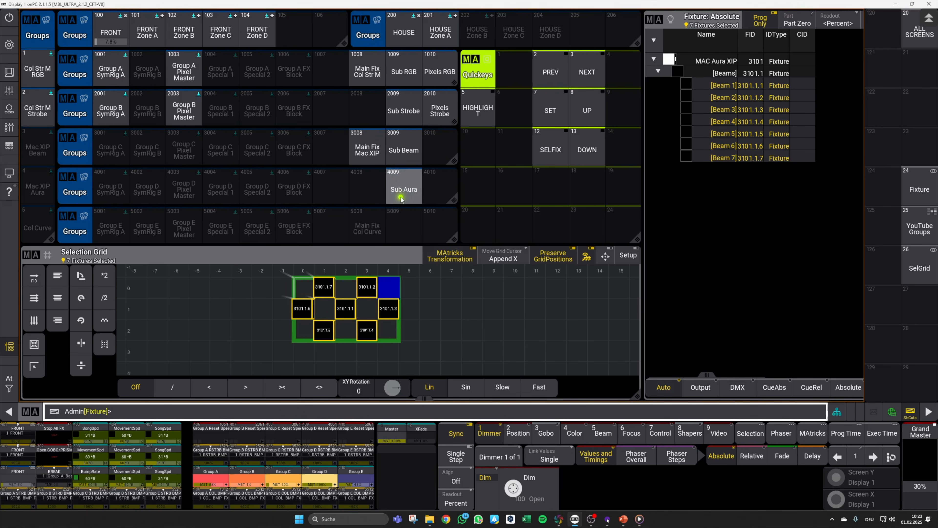
key("Delete")
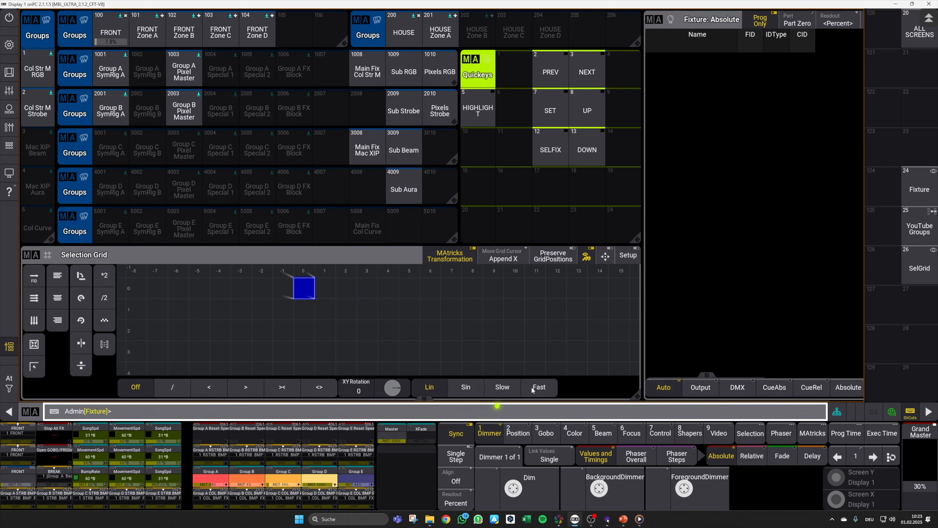
left_click(761, 21)
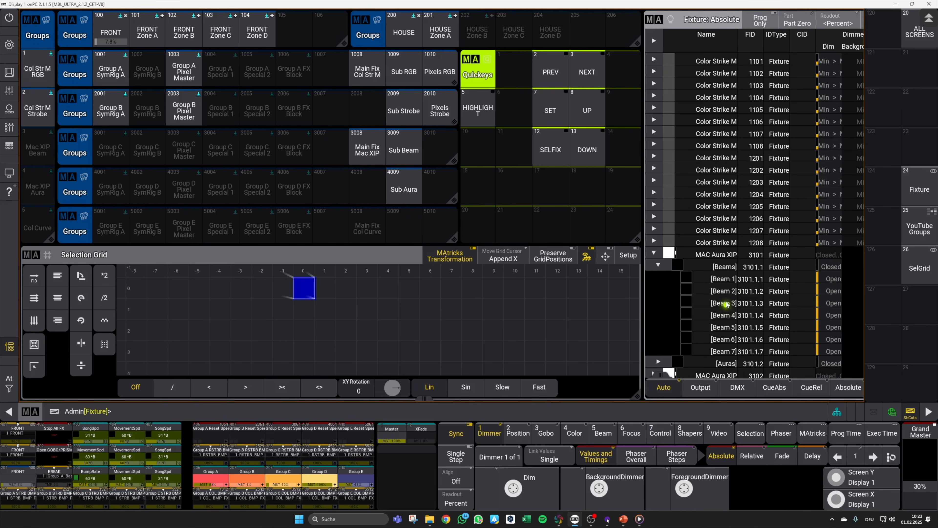
Select the Auras sub-fixture 3101.2, step down to its individual aura pixels, and open the SelGrid view.
left_click(713, 363)
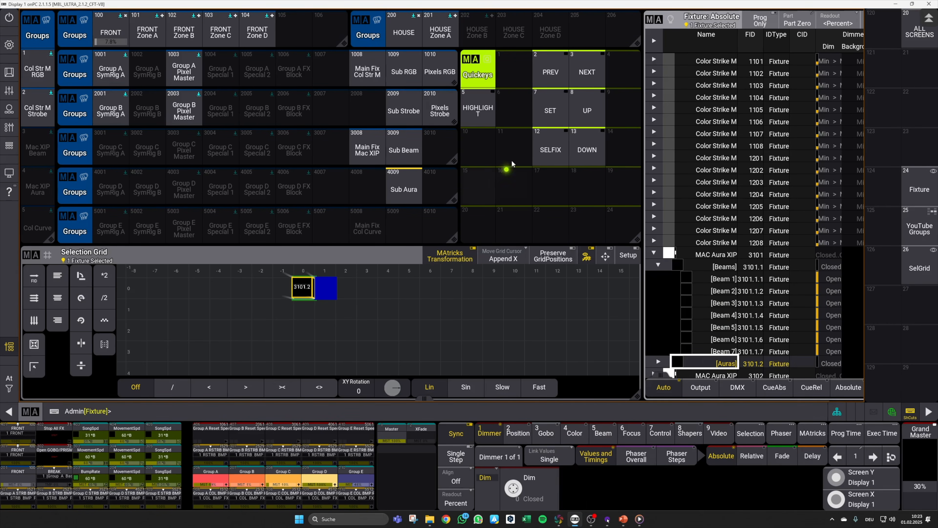
left_click(551, 148)
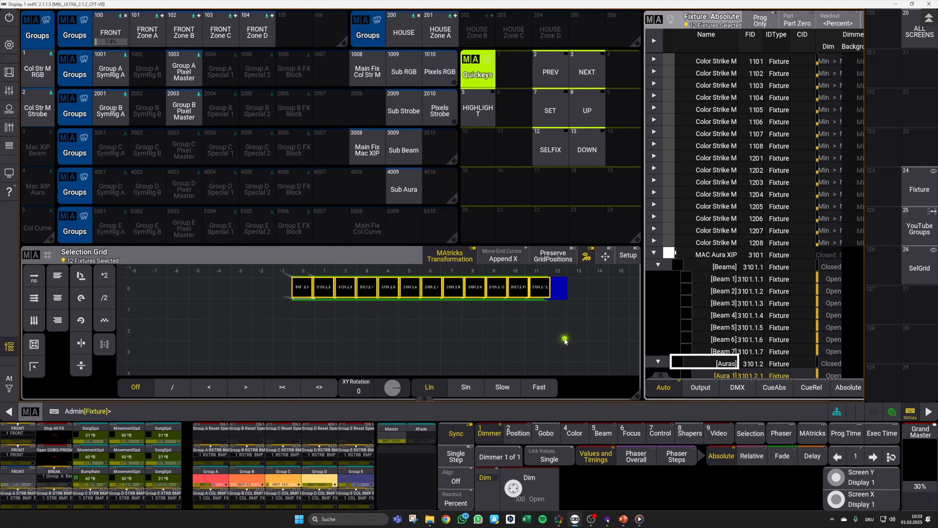
left_click(920, 265)
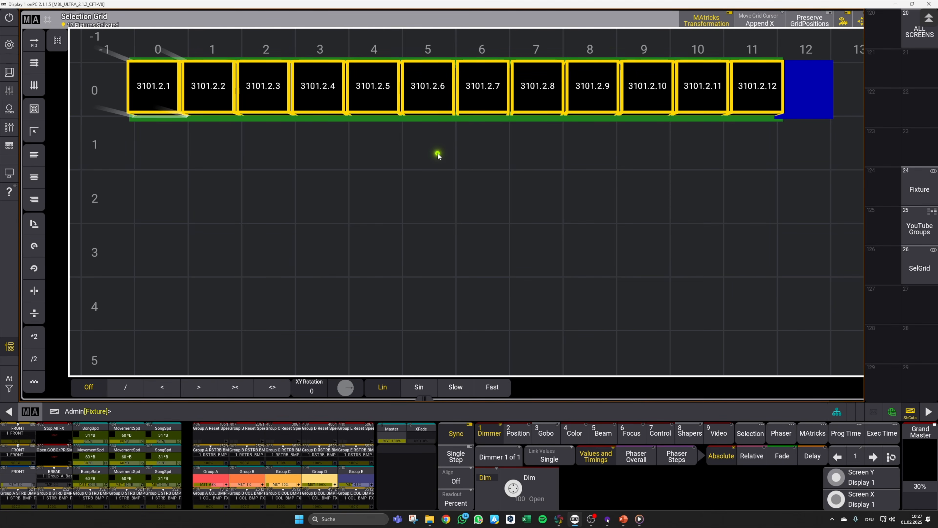
Enable Setup for the grid and move 3101.2.5 and .6 to row 2, .4 to column -1 in row 1, and .11 and .12 to row -2.
left_click_drag(427, 398, 460, 398)
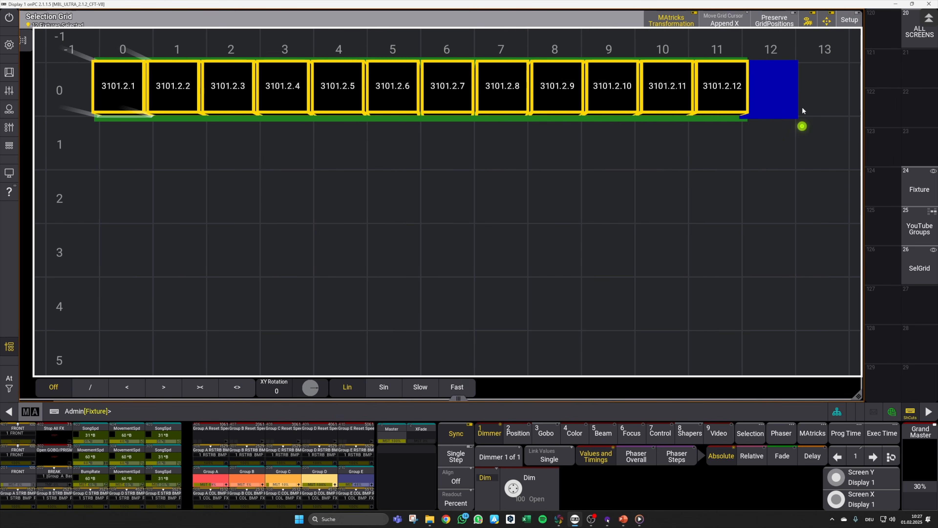
left_click(850, 22)
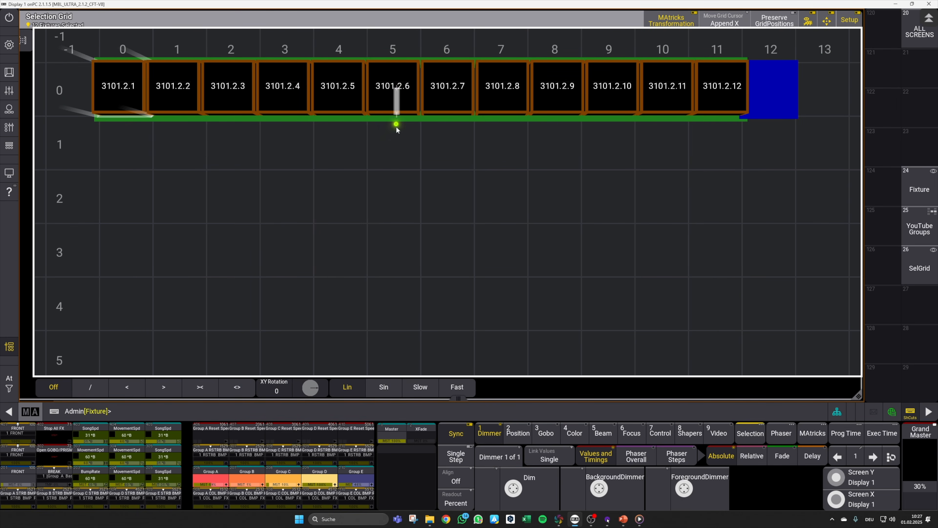
left_click_drag(396, 95, 505, 200)
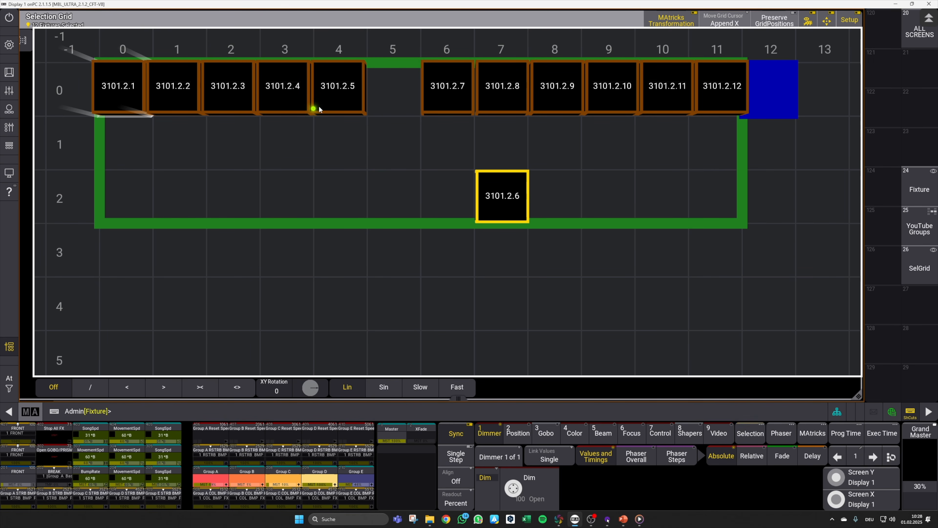
left_click_drag(314, 109, 338, 196)
left_click_drag(259, 80, 284, 196)
scroll(429, 147, "down", 2)
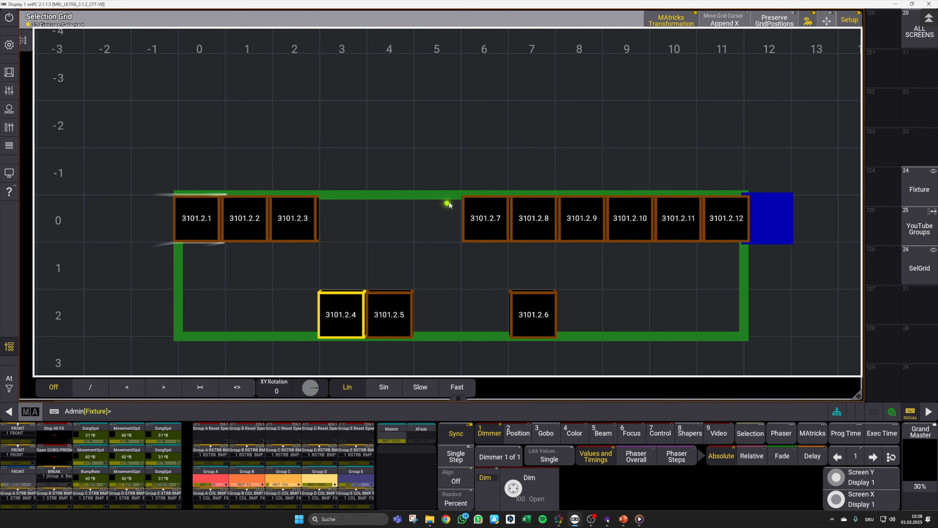
left_click_drag(688, 231, 381, 150)
left_click_drag(446, 163, 311, 142)
left_click(628, 272)
left_click_drag(717, 233, 347, 132)
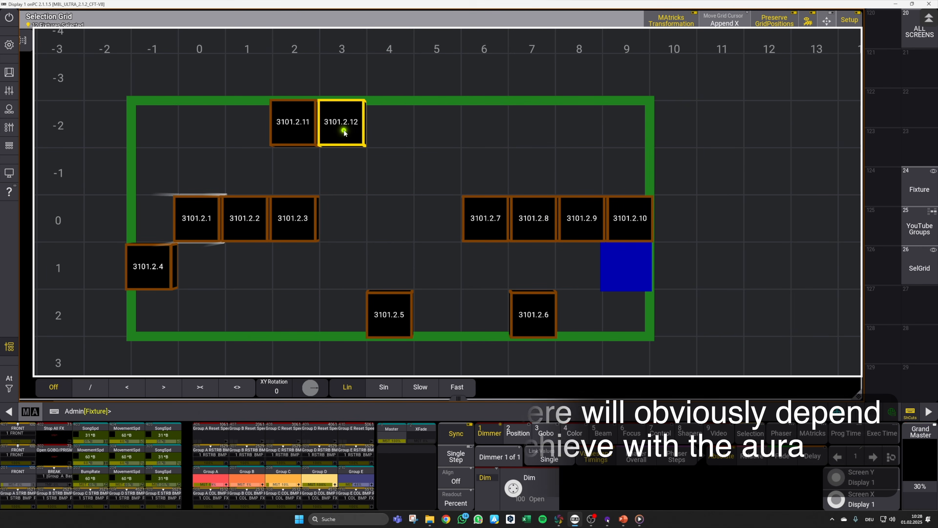
Move 3101.2.1 and .2 to row -2, .9 and .10 to row 2, and .3 and .4 to column 8 in rows -1 and 0.
left_click_drag(207, 224, 485, 126)
left_click_drag(244, 222, 528, 140)
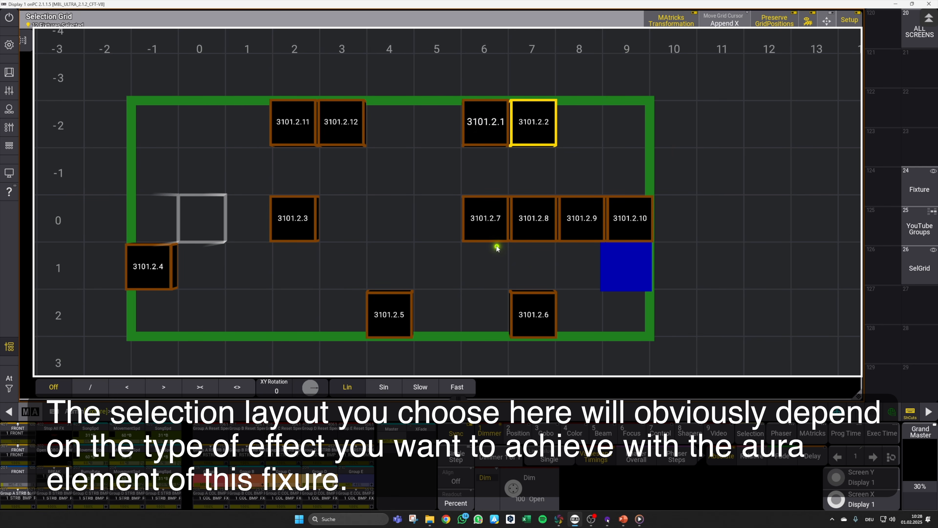
left_click_drag(578, 233, 485, 314)
left_click_drag(628, 222, 582, 314)
left_click_drag(289, 226, 583, 187)
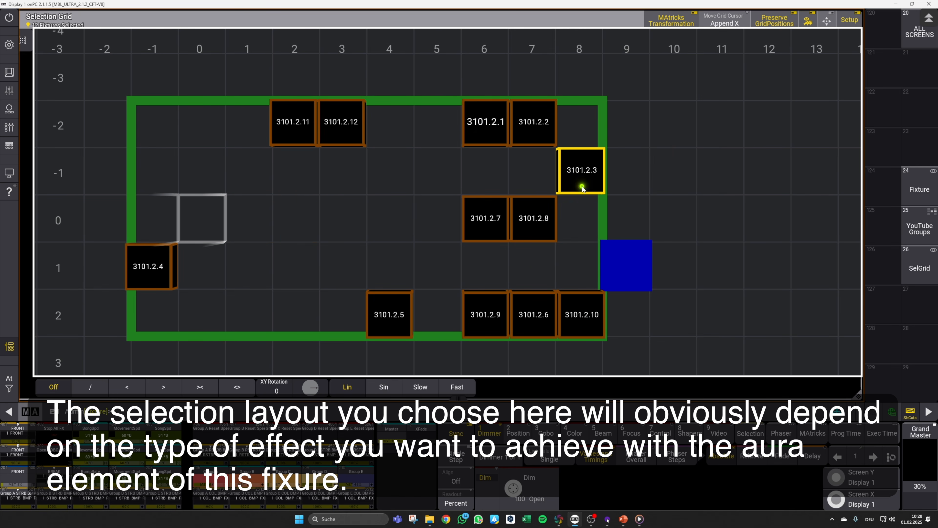
left_click_drag(153, 267, 551, 240)
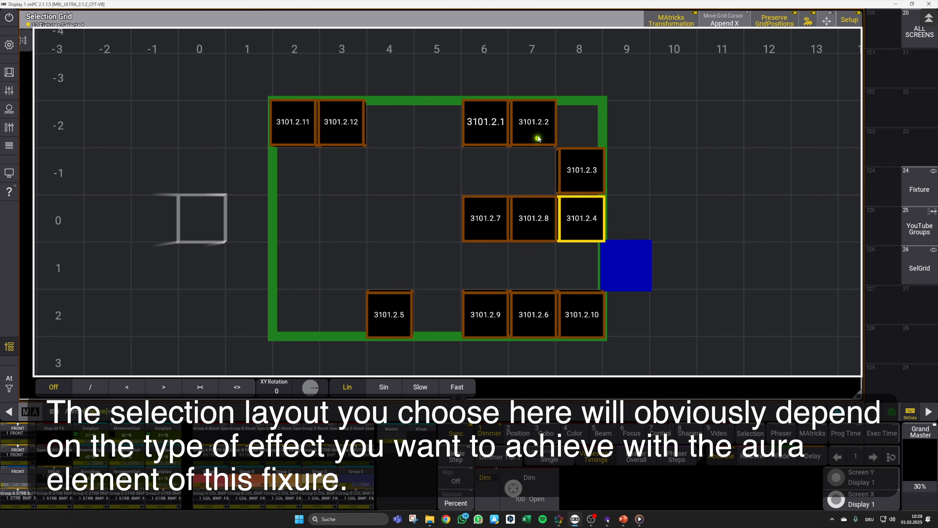
Move 3101.2.1 and .12 to row -3, and arrange .11, .10, .9 and .8 as the ring's left arc in rows -2 to 1.
left_click_drag(486, 111, 485, 76)
mouse_move(331, 104)
left_mouse_down()
mouse_move(340, 76)
mouse_move(390, 75)
mouse_move(338, 118)
left_mouse_up()
left_click_drag(594, 325, 300, 174)
left_click_drag(495, 328, 279, 212)
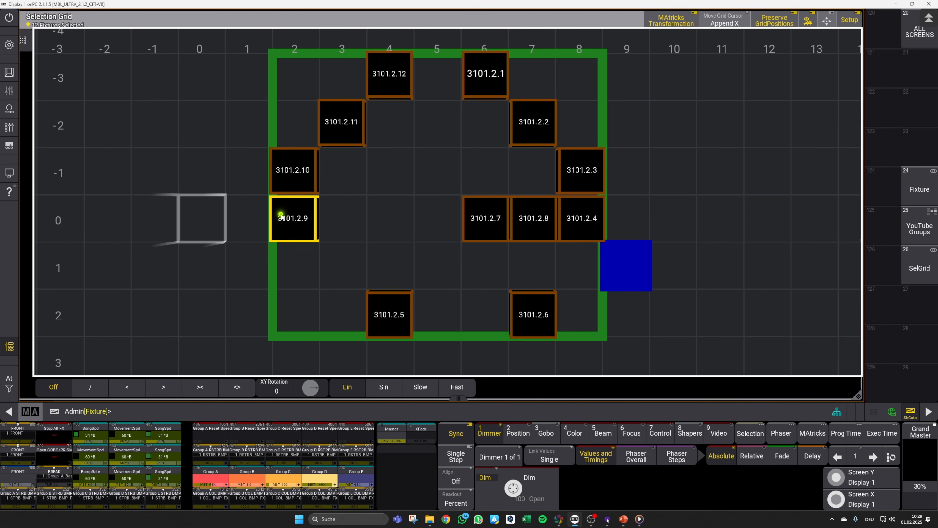
left_click_drag(540, 226, 338, 272)
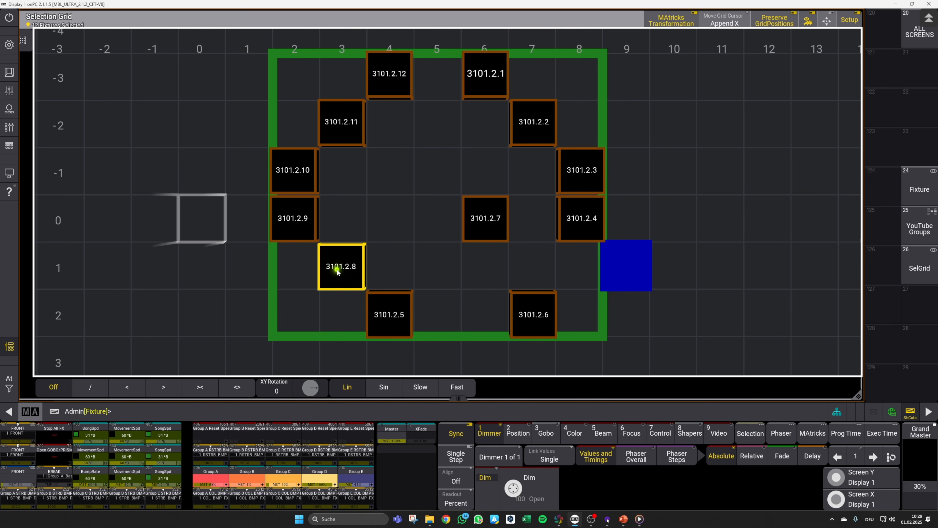
Close the aura ring by placing 3101.2.5 at column 7 in row 1, and .7 and .6 at columns 4 and 6 in row 2.
left_click_drag(398, 315, 442, 268)
left_click_drag(497, 219, 390, 318)
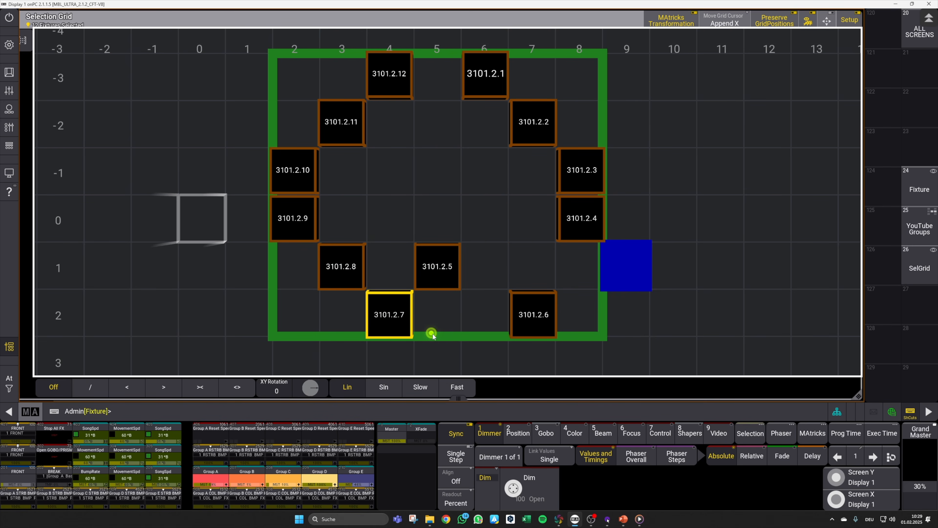
left_click_drag(440, 269, 549, 267)
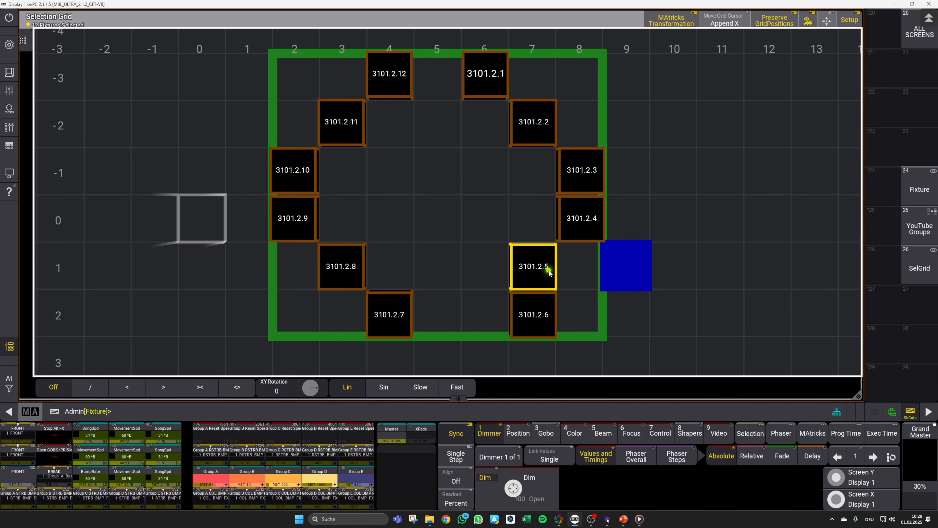
left_click(539, 318)
left_click_drag(539, 317, 492, 315)
left_click(713, 223)
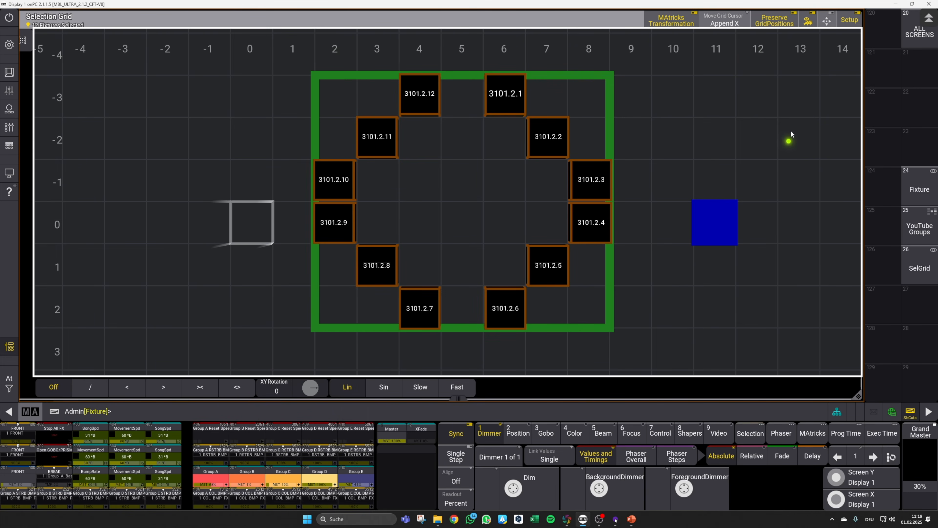
Turn off grid Setup and remove the offset so the aura ring starts at grid position 0/0.
left_click(851, 21)
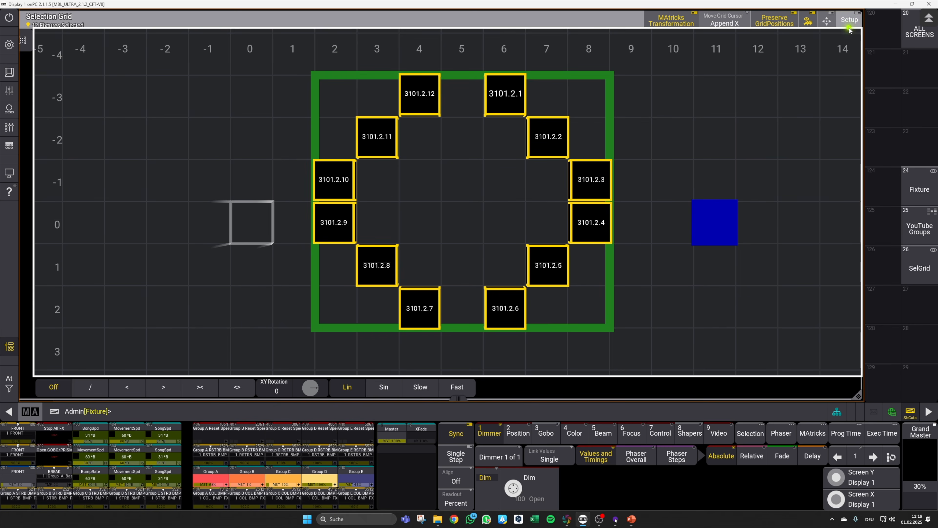
left_click(466, 399)
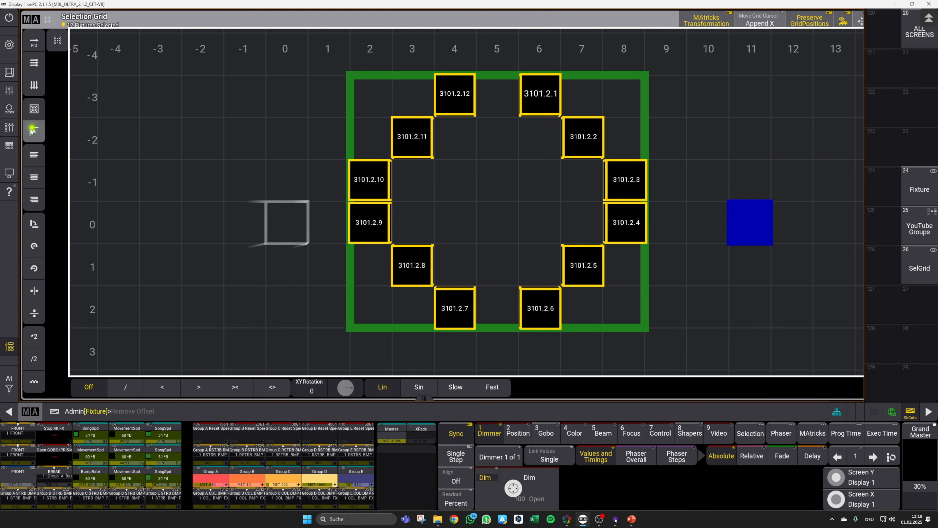
left_click(31, 138)
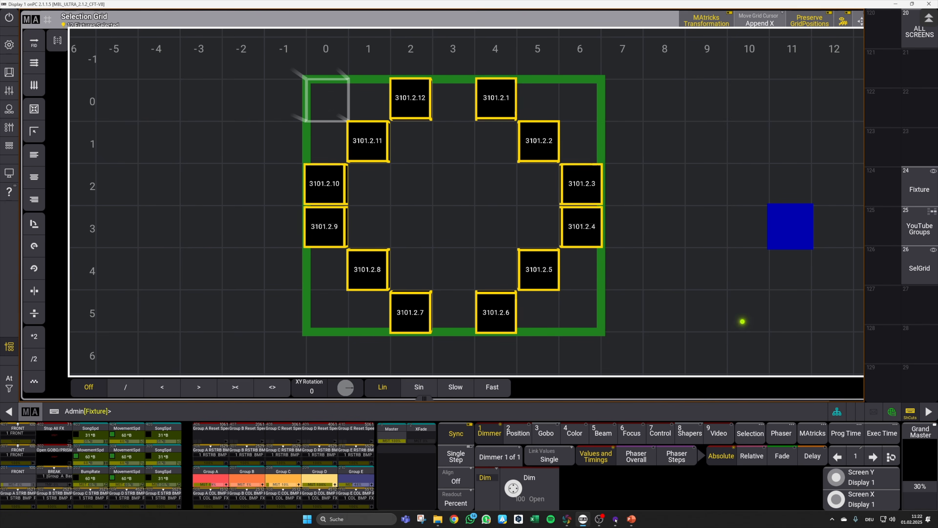
Store the aura ring's grid positions into the fixture type with the GridStore command.
left_click(910, 412)
left_click(493, 414)
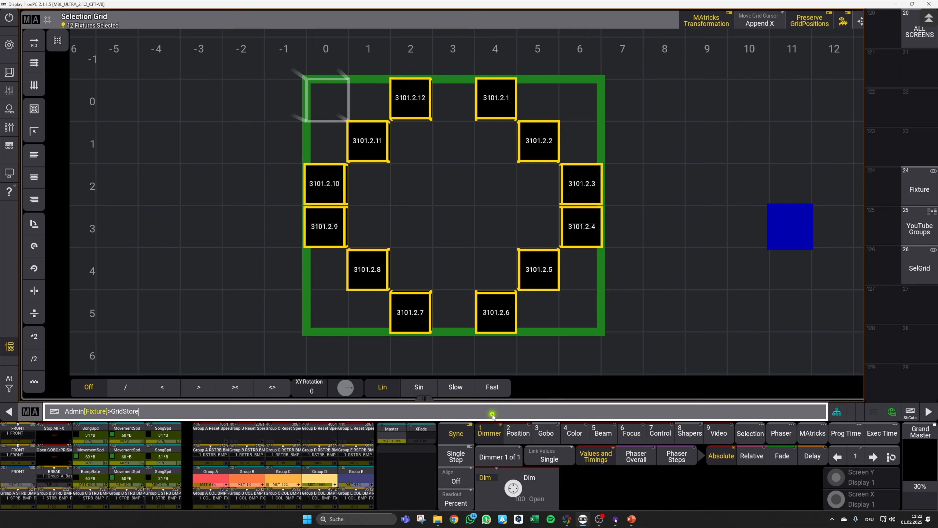
type("GridStore")
key("Return")
left_click(437, 294)
left_click(719, 238)
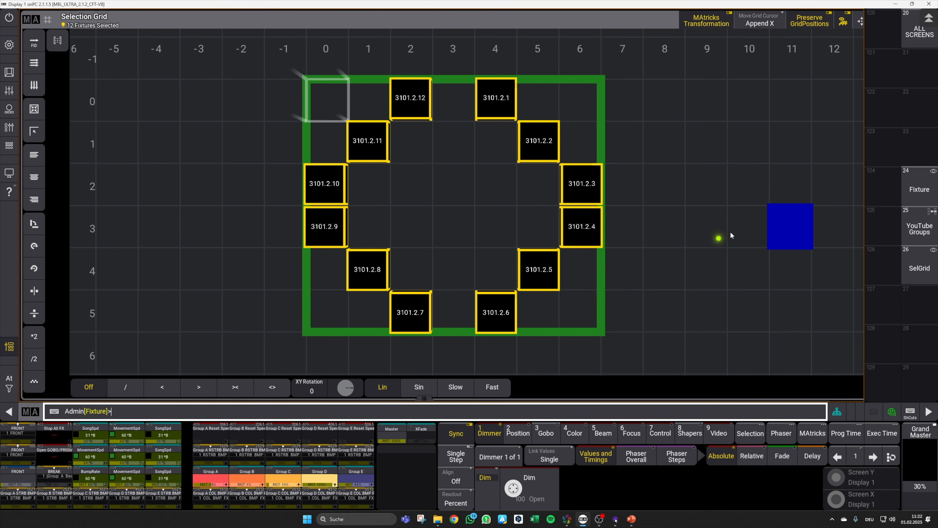
Return to the YouTube Groups view, clear the selection, then select group 3009 "Sub Beam" and step down to its beam pixels.
left_click(919, 228)
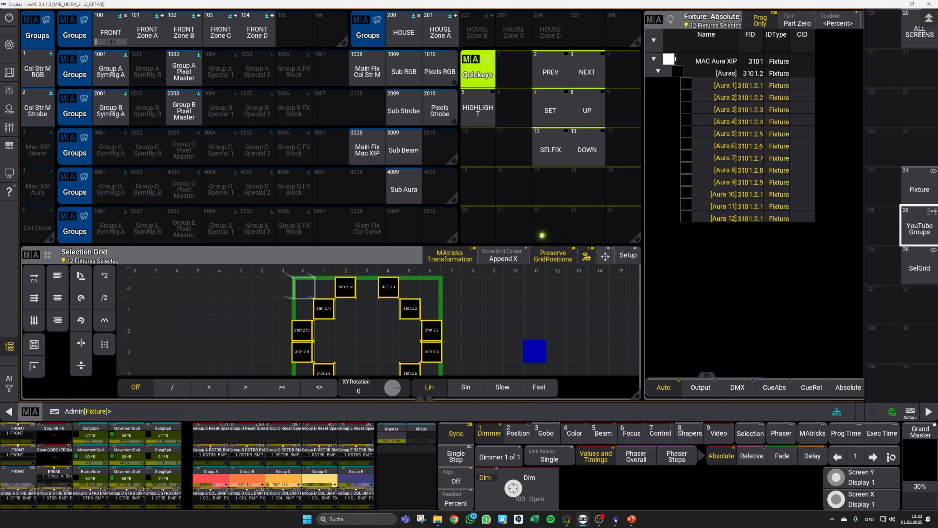
key("Escape")
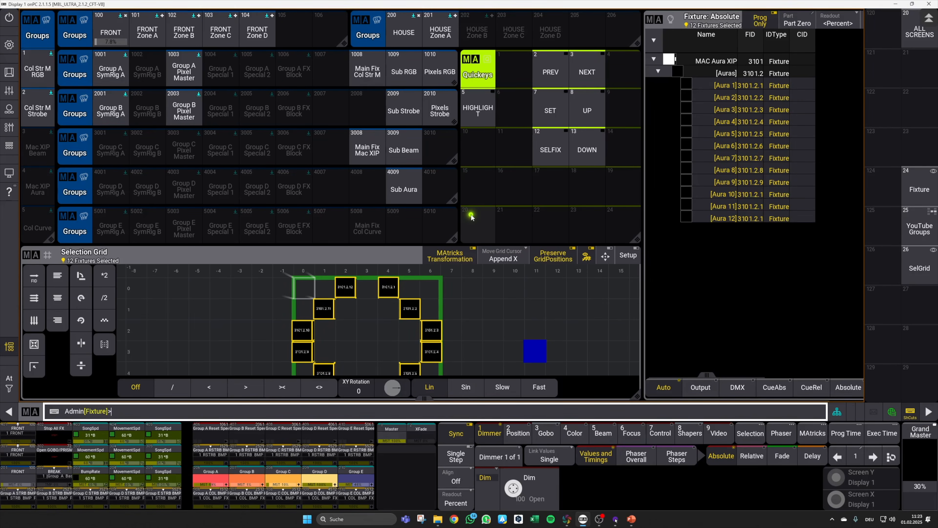
key("Escape")
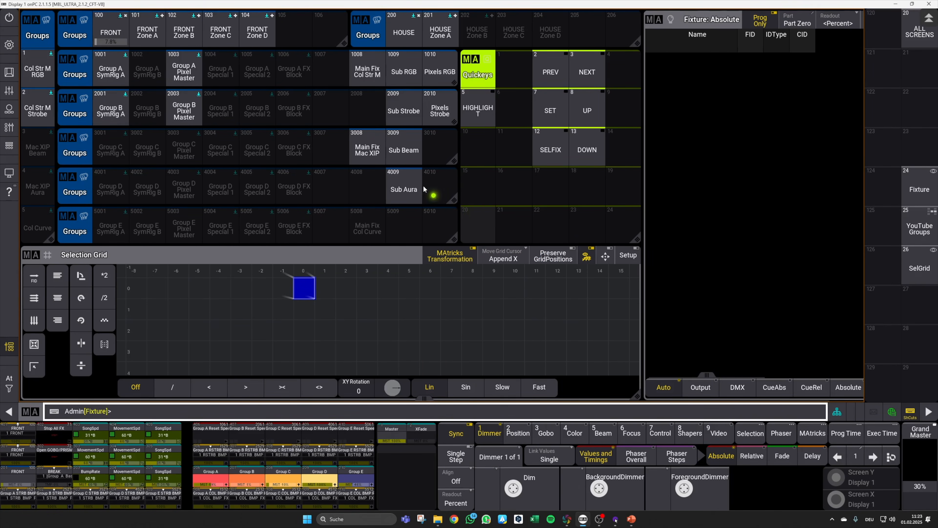
left_click(404, 150)
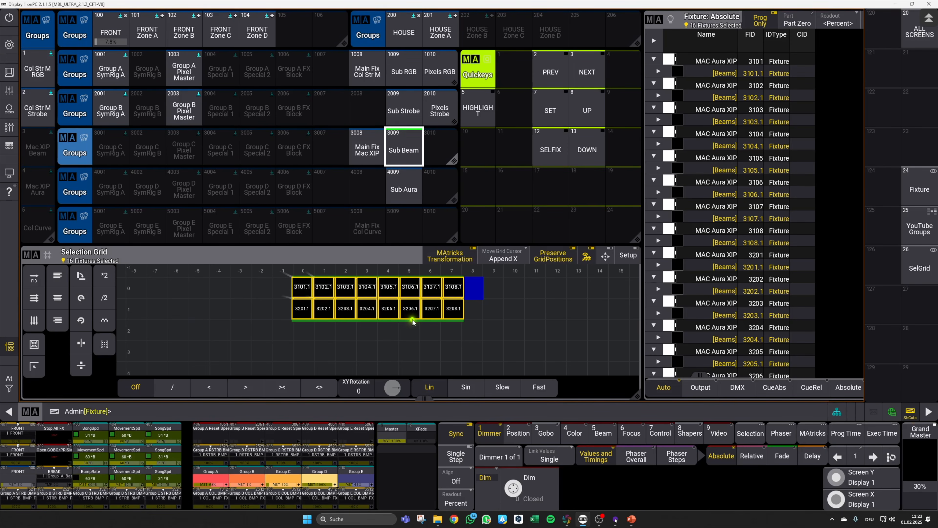
left_click(588, 148)
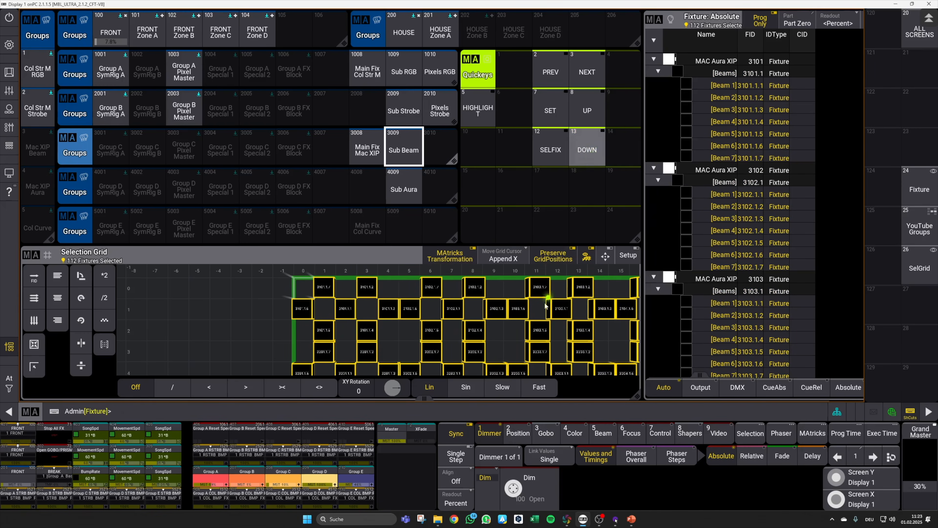
Store the selected MAC Aura XIP beam pixels as group 3010 and label it "Pixels Beam".
scroll(496, 327, "down", 5)
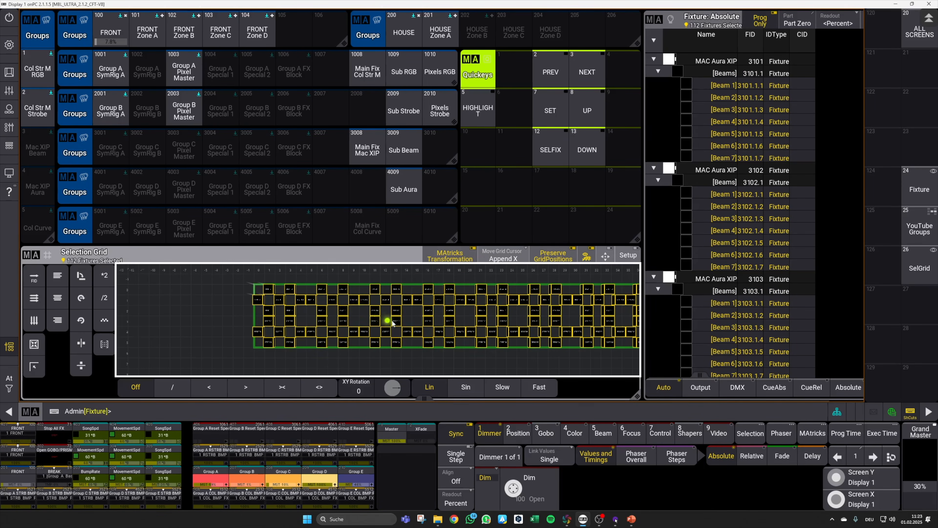
scroll(436, 324, "up", 4)
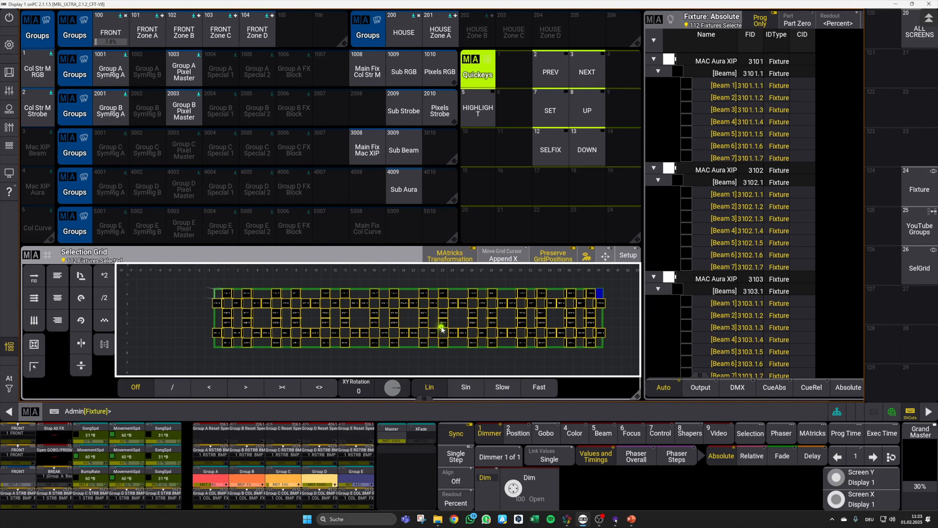
scroll(433, 325, "up", 3)
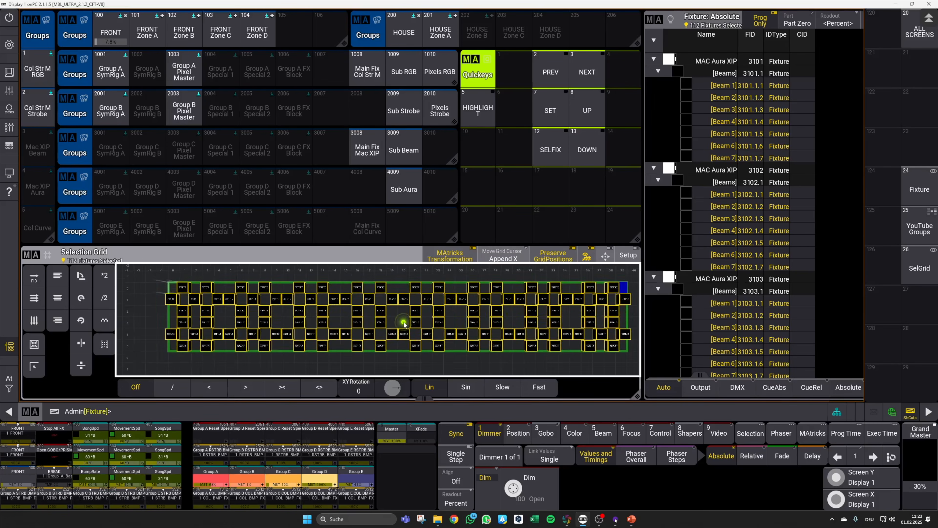
scroll(426, 325, "down", 3)
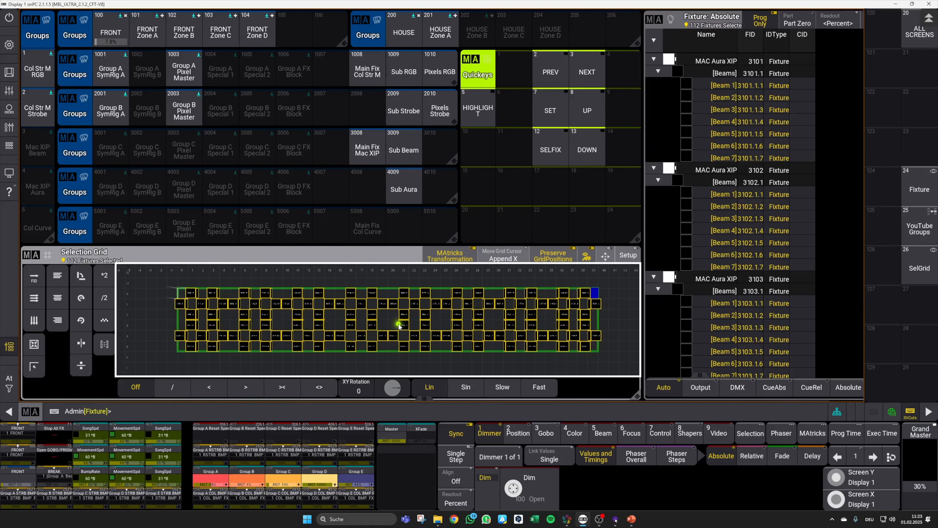
left_click_drag(398, 323, 400, 326)
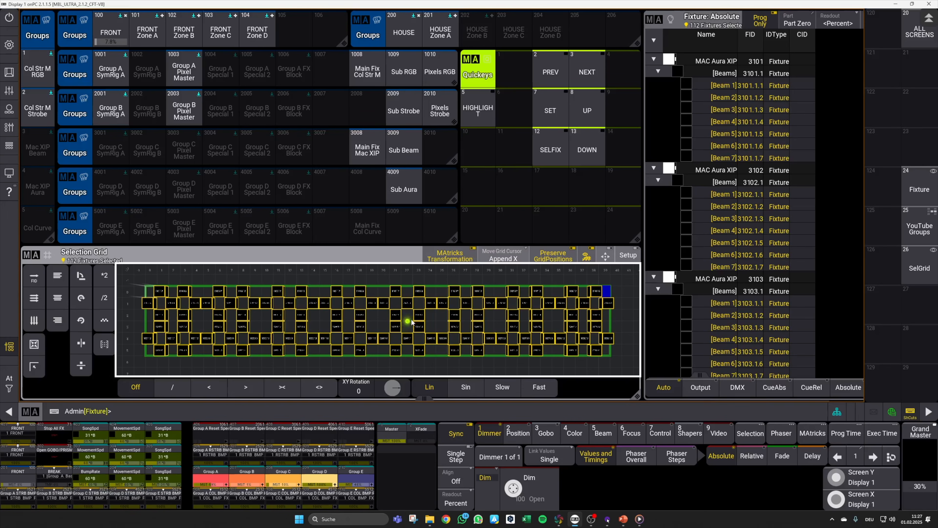
left_click_drag(439, 158, 446, 124)
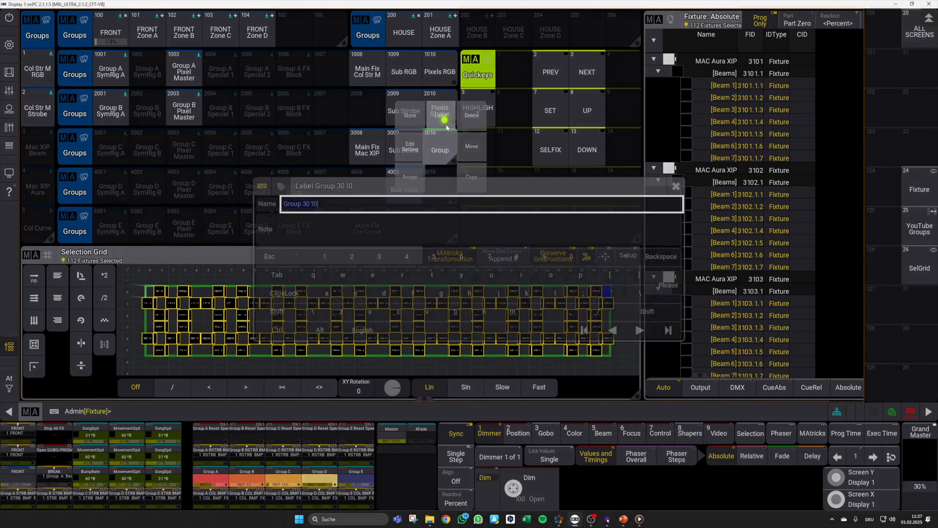
type("Pixels Beam")
key("Return")
left_click(449, 142)
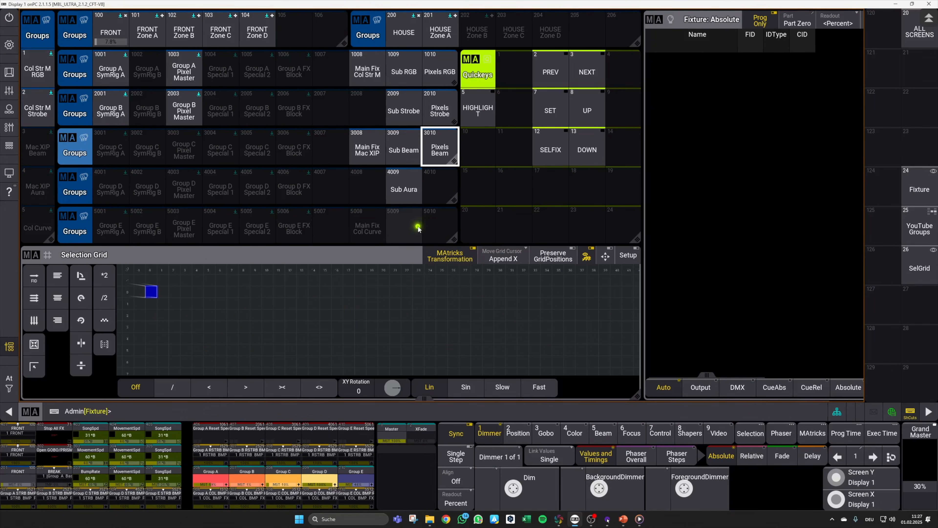
Select the aura pixels beneath group 4009 "Sub Aura" and store them as group 4010 labelled "Pixels Aura".
left_click(404, 194)
left_click(588, 152)
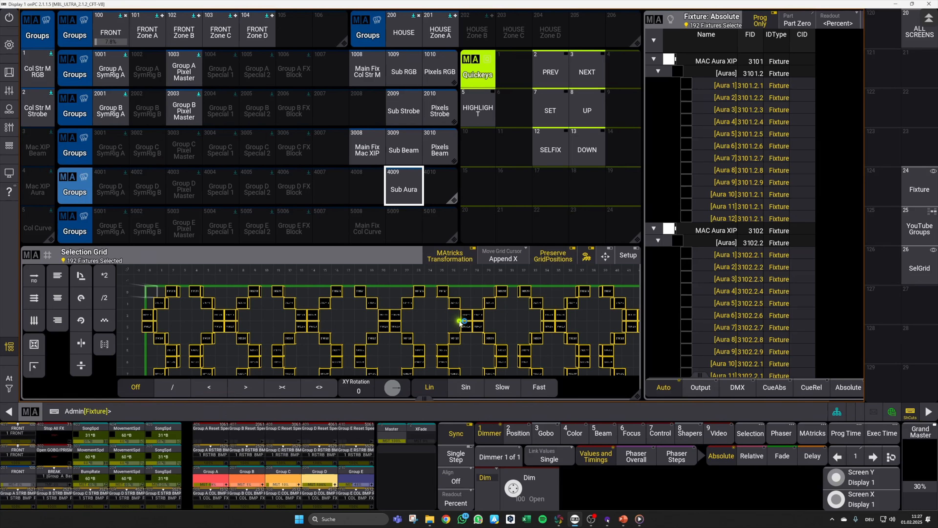
left_click_drag(443, 183, 435, 157)
type("Pixel")
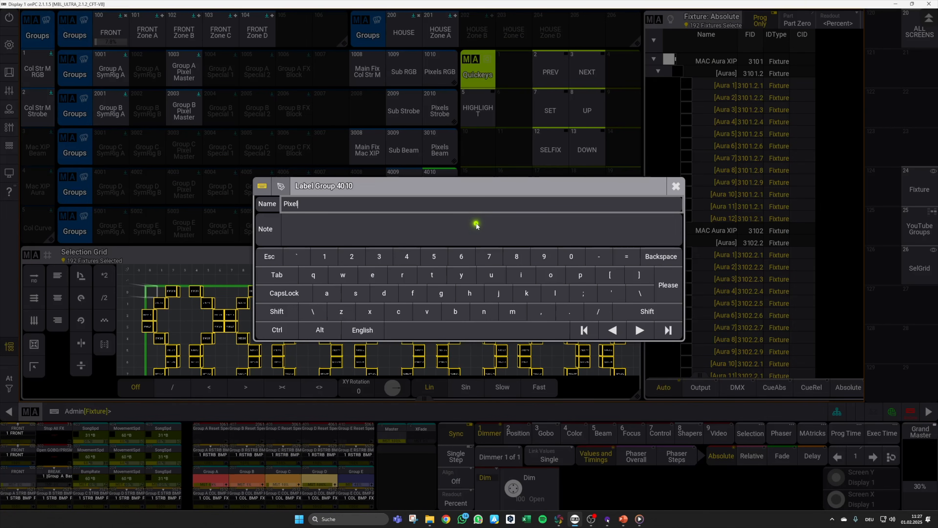
type("s Aura")
key("Return")
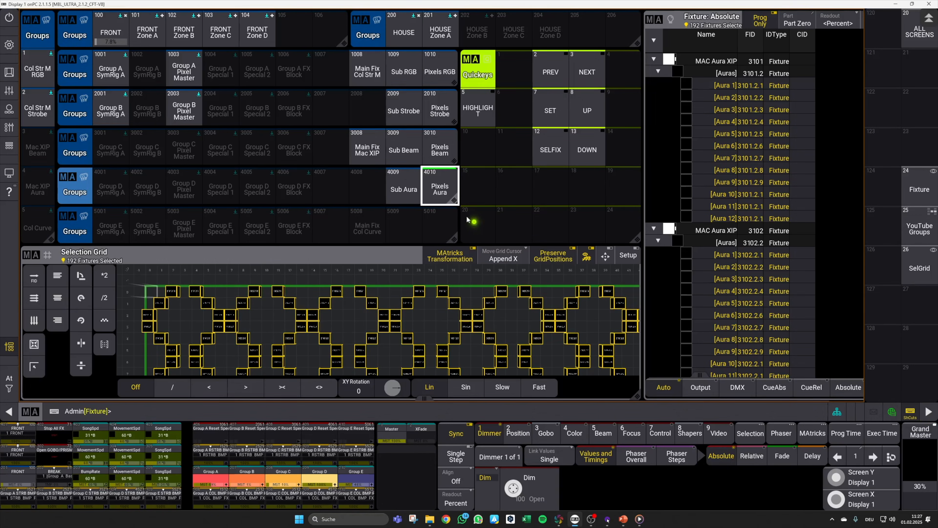
scroll(407, 223, "down", 2)
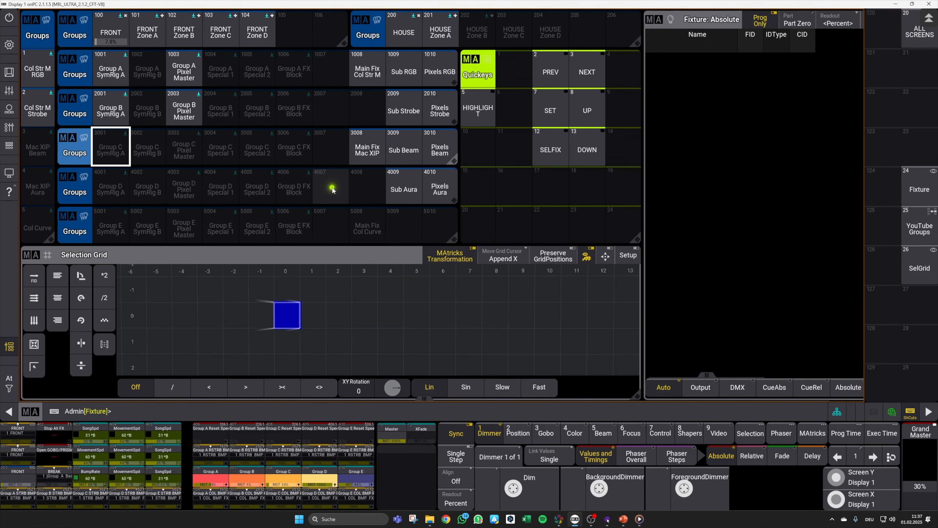
Overwrite group 3001 "Group C SymRig A" with the selection of group 3010 "Pixels Beam".
left_click(438, 148)
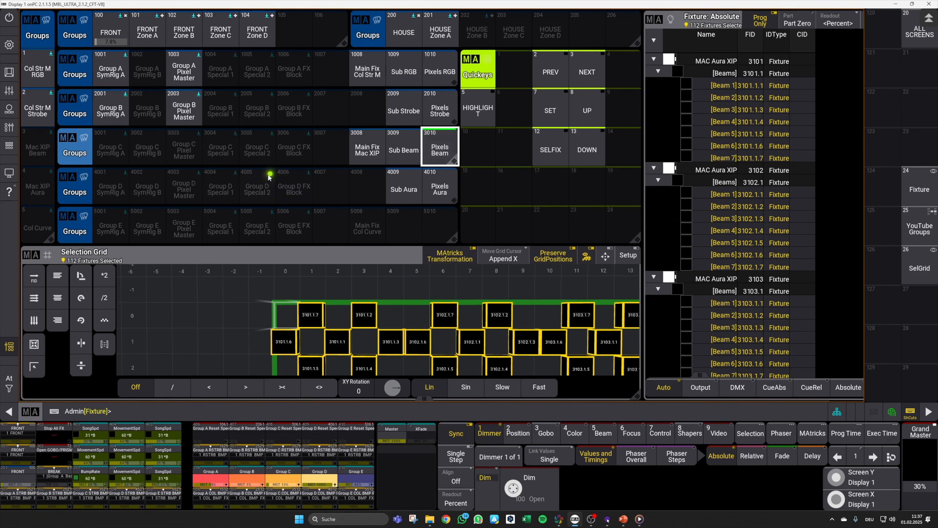
left_click(111, 150)
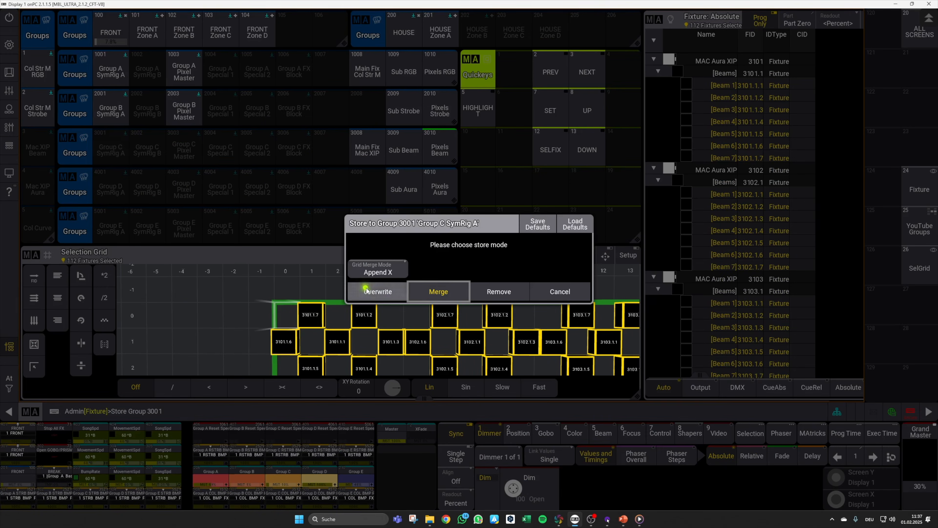
left_click(367, 289)
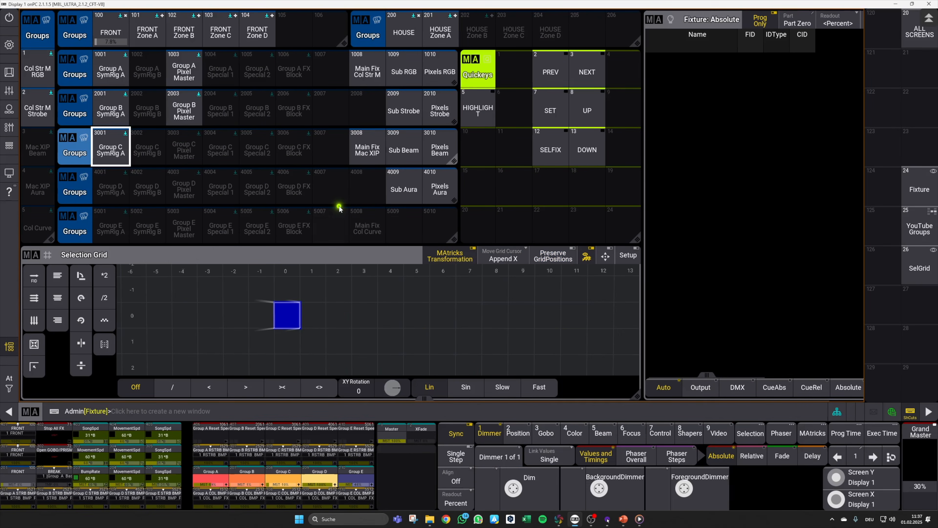
Overlay groups 3008 "Main Fix Mac XIP" and 3009 "Sub Beam" from grid position 0/0, overwrite group 3003 "Group C PixelMaster" with them, and clear the selection.
left_click(374, 158)
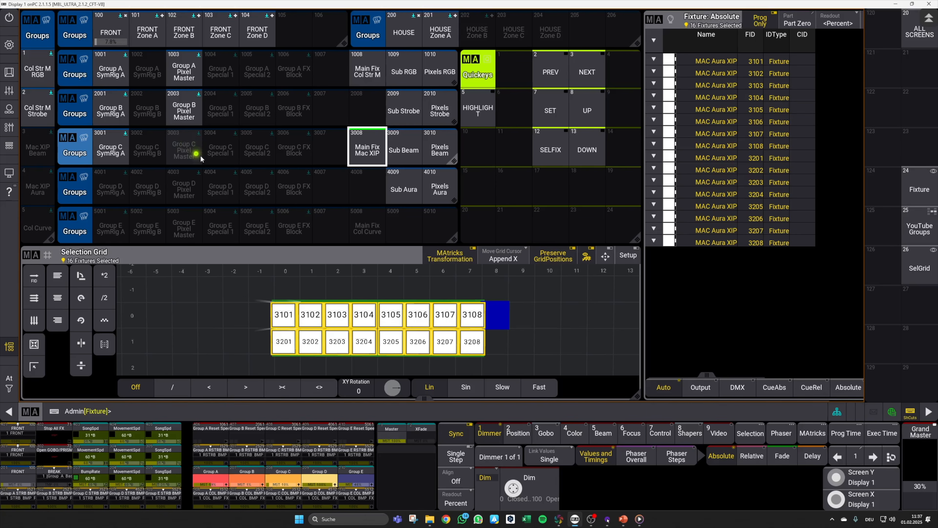
left_click(285, 315)
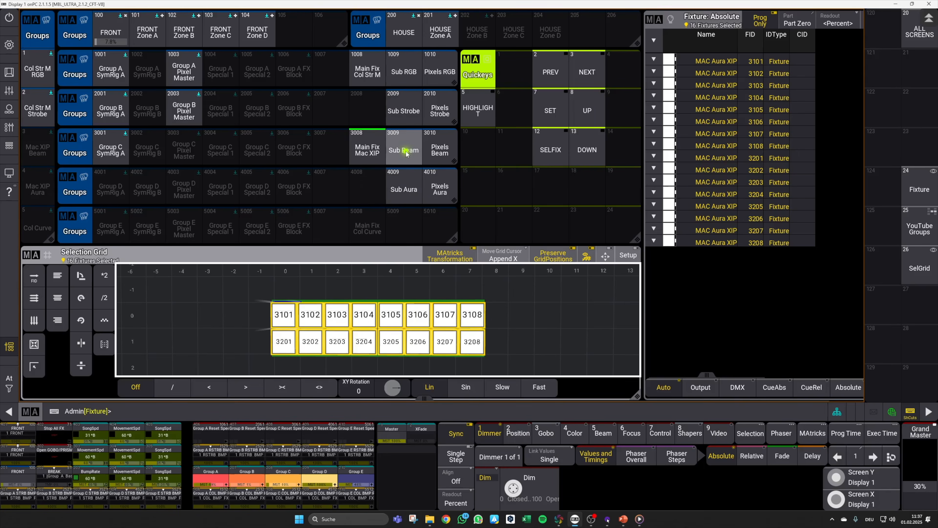
left_click(410, 161)
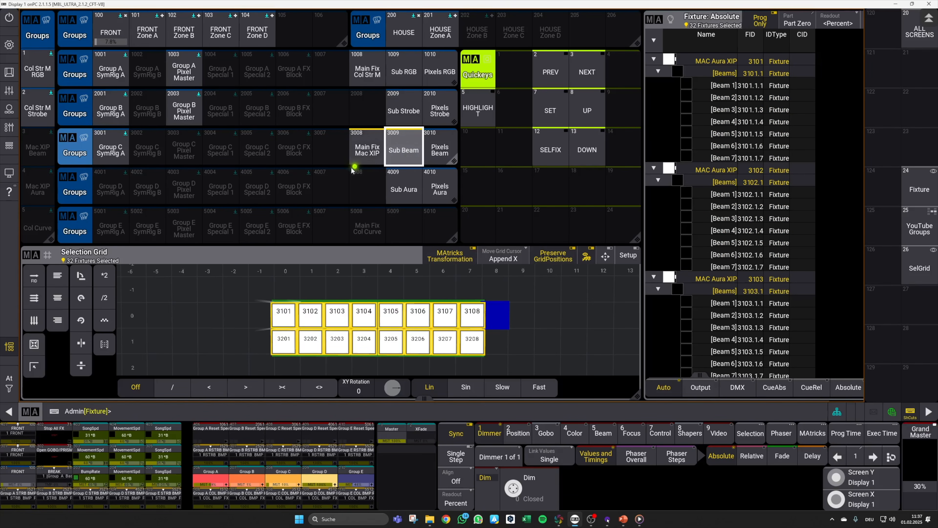
key("s")
left_click(186, 151)
left_click(367, 289)
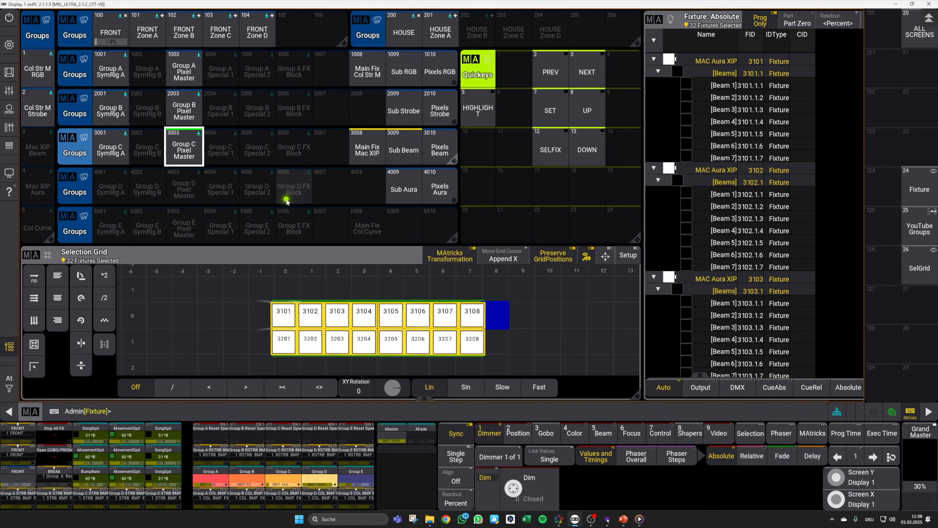
key("c")
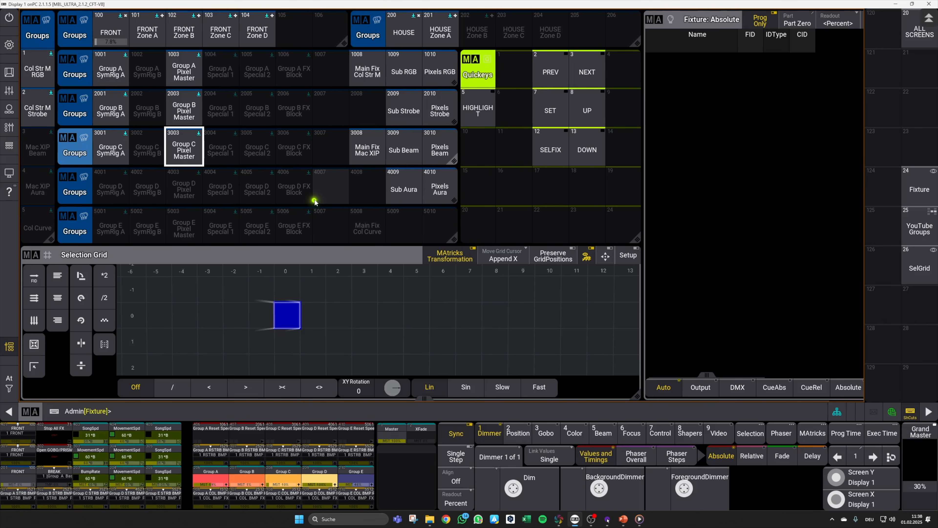
Overwrite group 4001 "Group D SymRig A" with the selection of group 4010 "Pixels Aura".
left_click(439, 188)
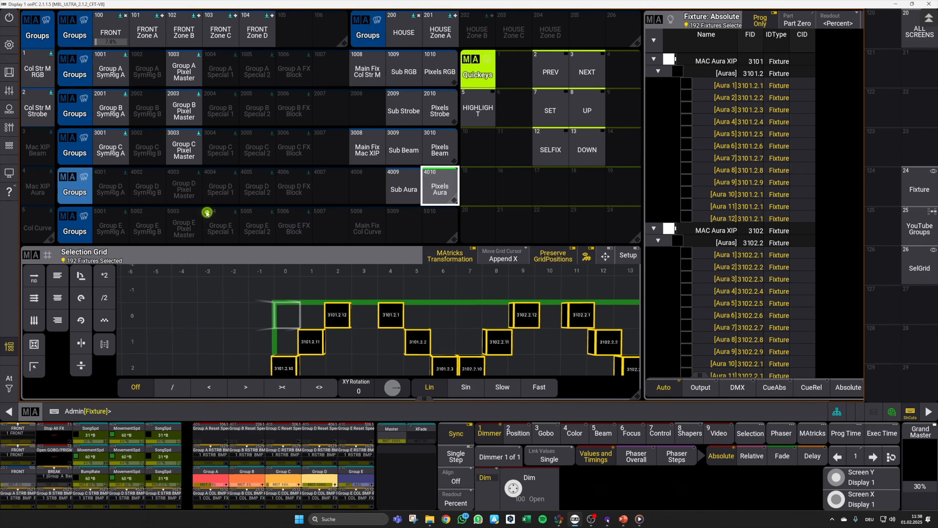
key("s")
left_click(115, 189)
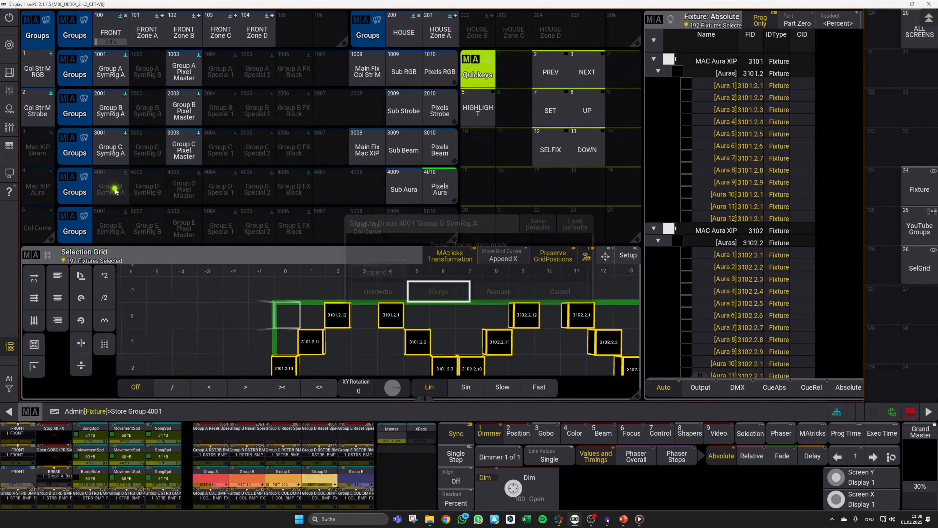
left_click(384, 300)
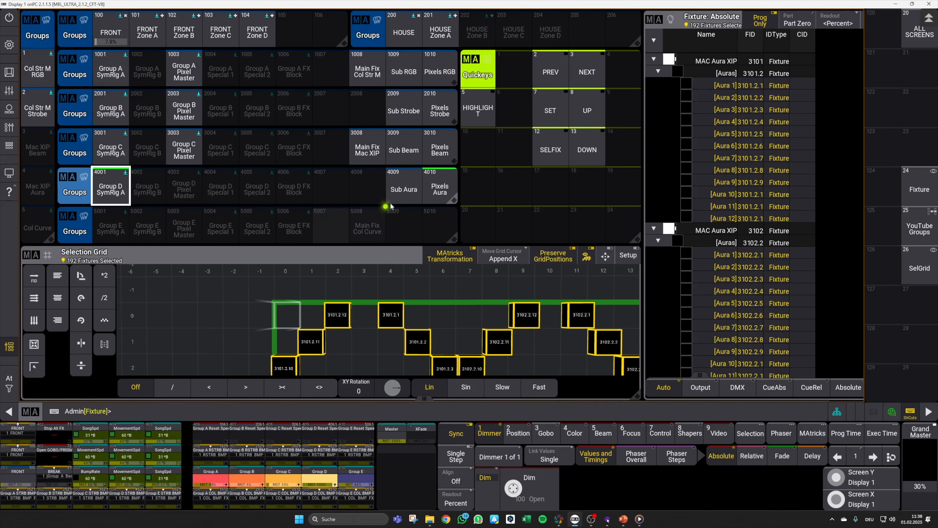
Overwrite group 4003 "Group D PixelMaster" with the selection of group 4009 "Sub Aura" and clear the selection.
left_click(410, 194)
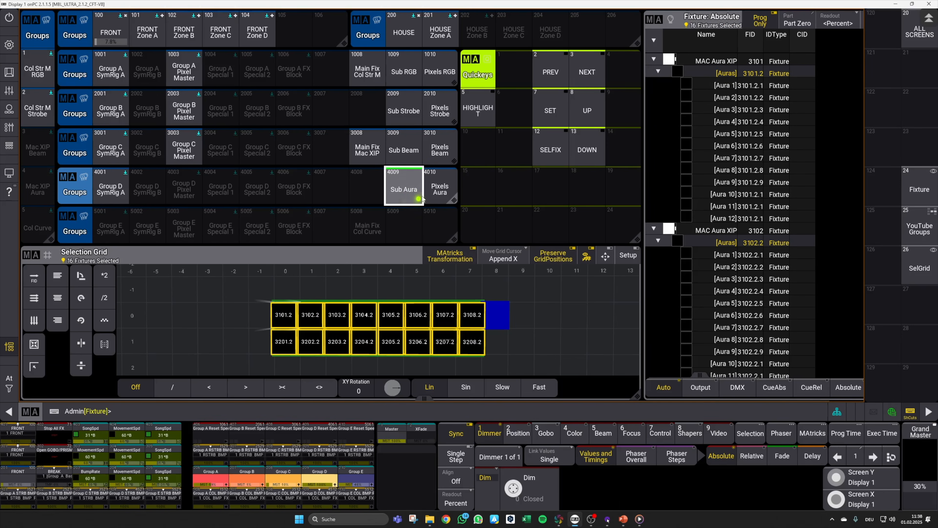
left_click(189, 192)
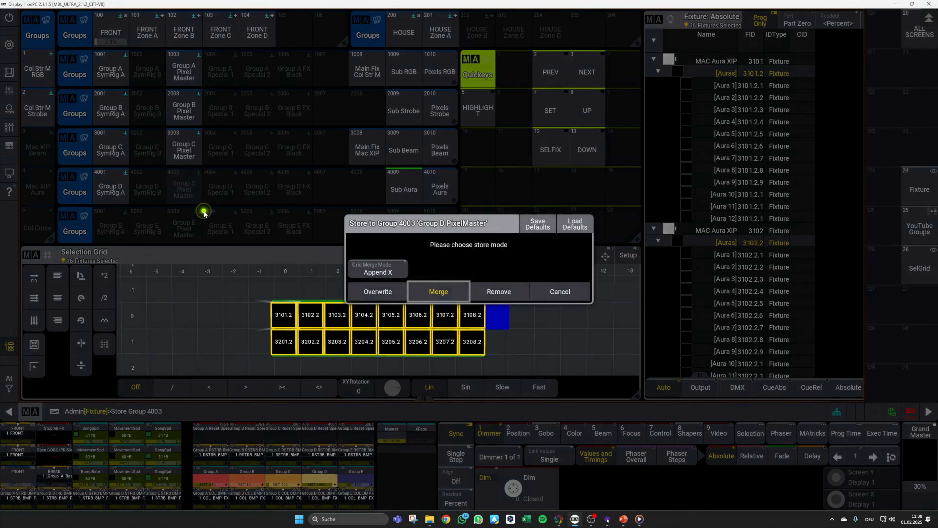
left_click(378, 292)
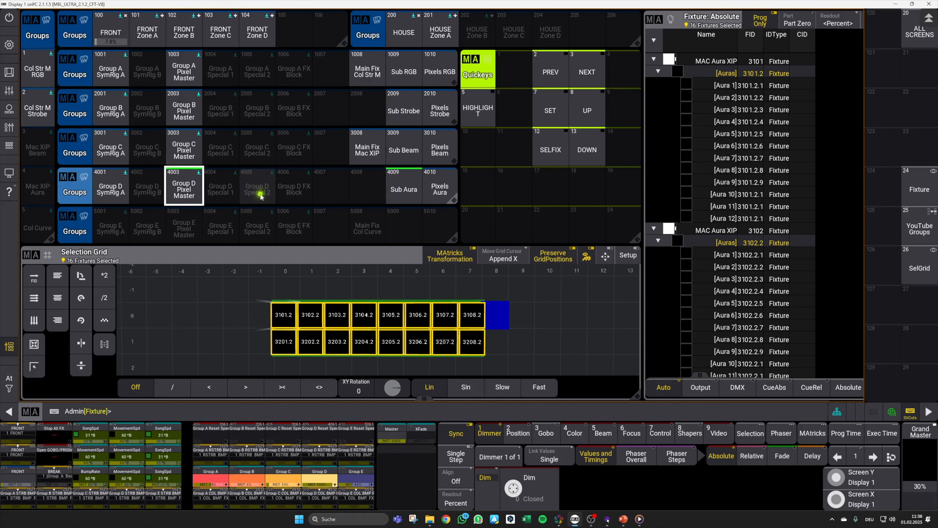
key("Escape")
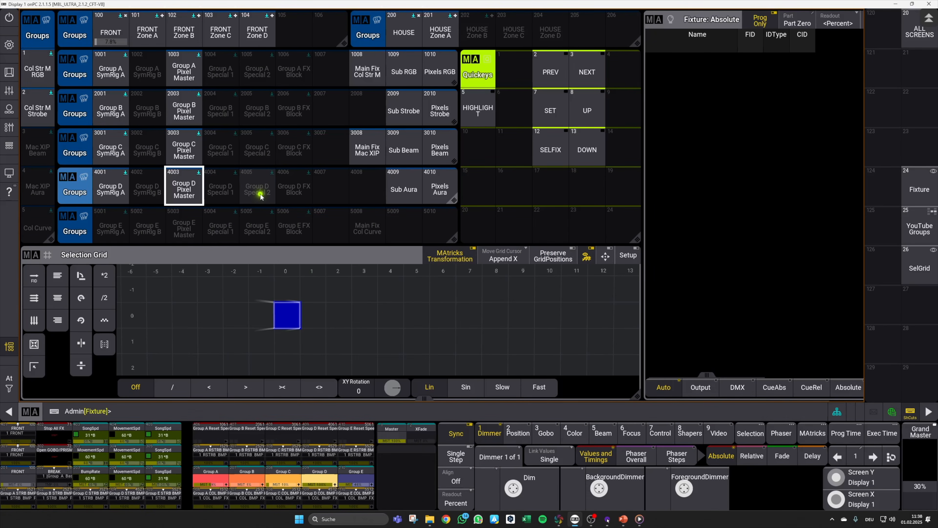
Open the Fixture view and expand MAC Aura XIP 3101 and its Beams to examine the dimmer values of each level.
left_click(920, 192)
left_click(30, 252)
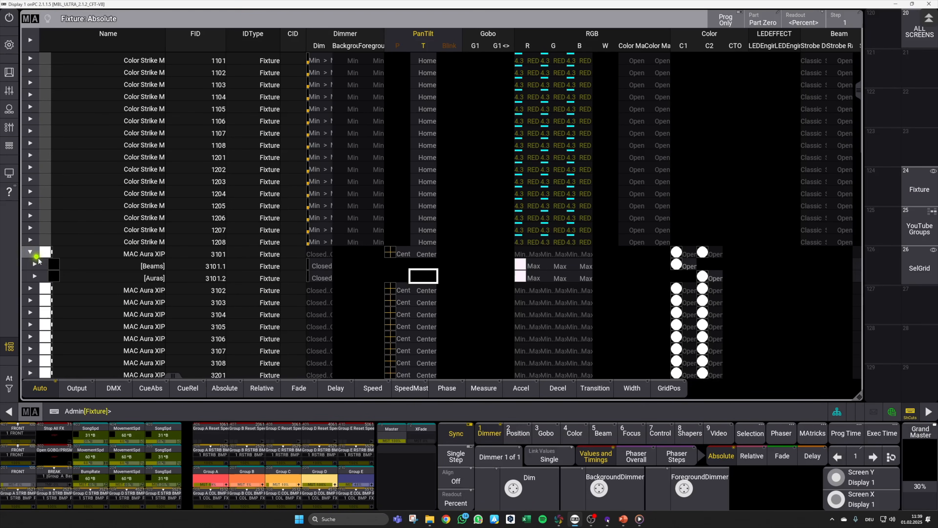
left_click(34, 265)
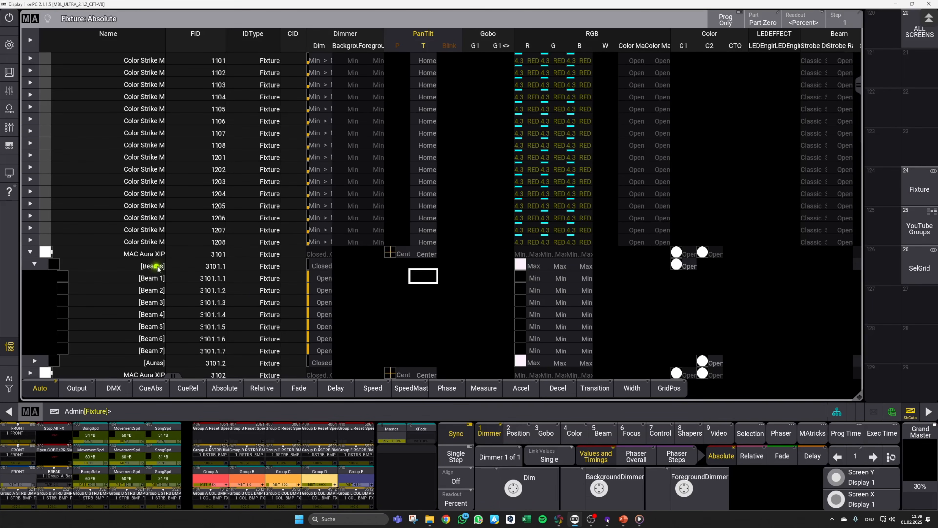
scroll(860, 96, "down", 4)
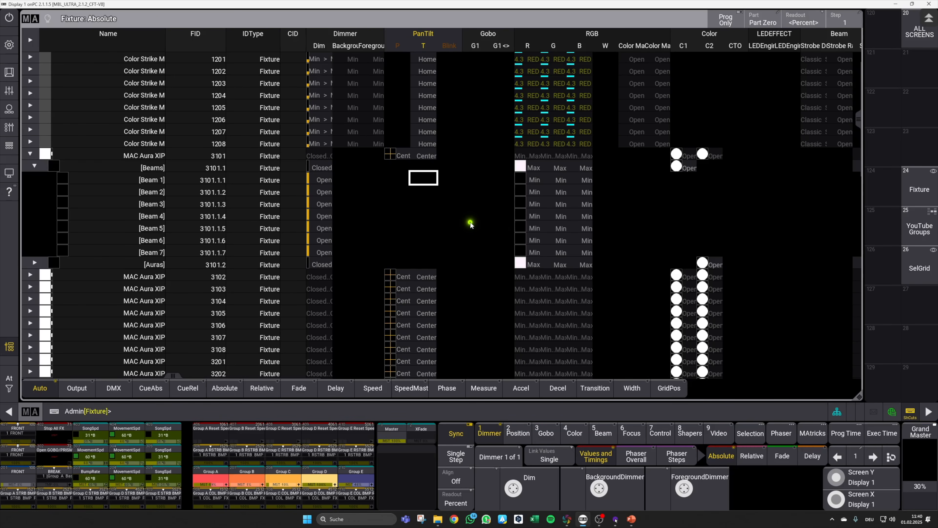
Open the MISC view and run the Dim Default action for the Mac XIP Beam and Mac XIP Aura groups.
scroll(924, 289, "up", 3)
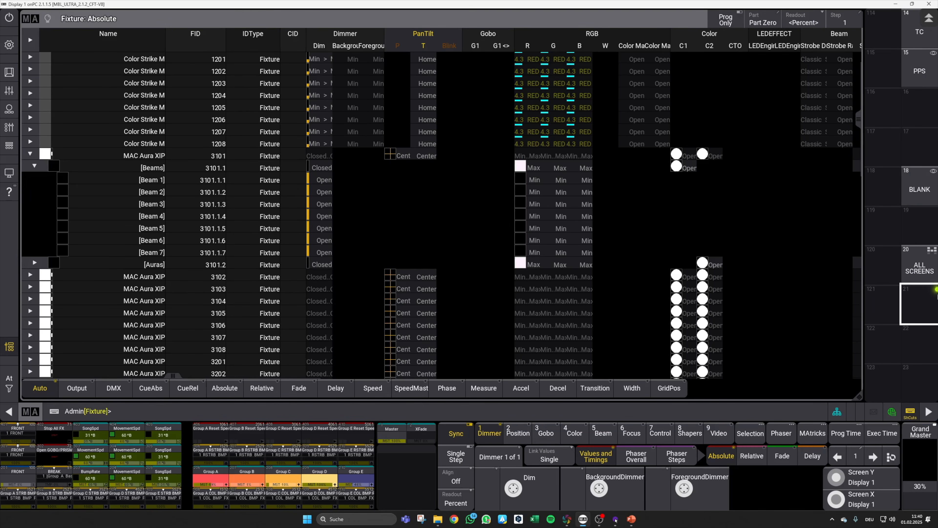
scroll(928, 290, "up", 5)
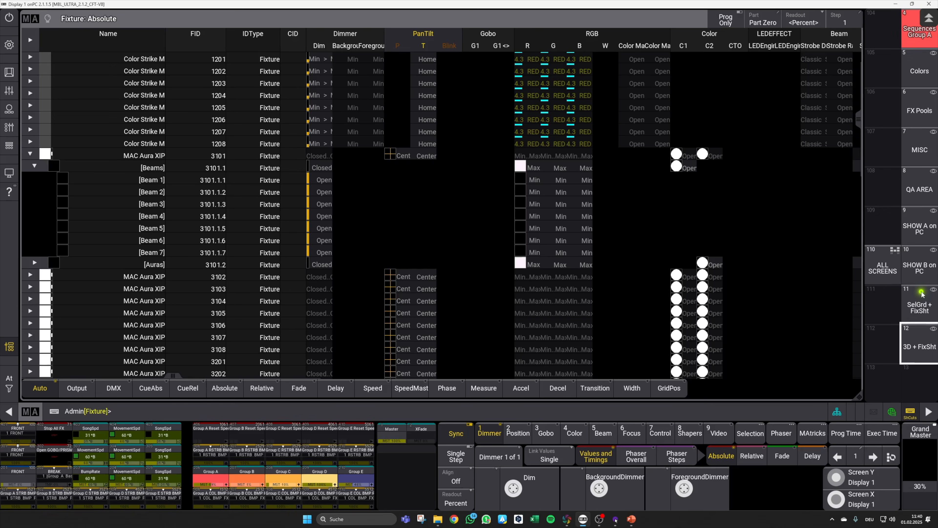
left_click(920, 148)
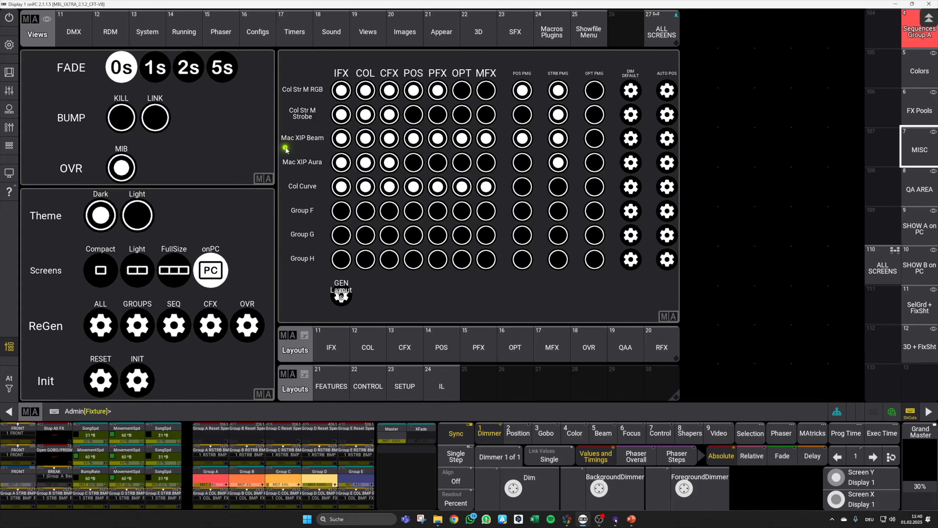
left_click(632, 138)
left_click(634, 165)
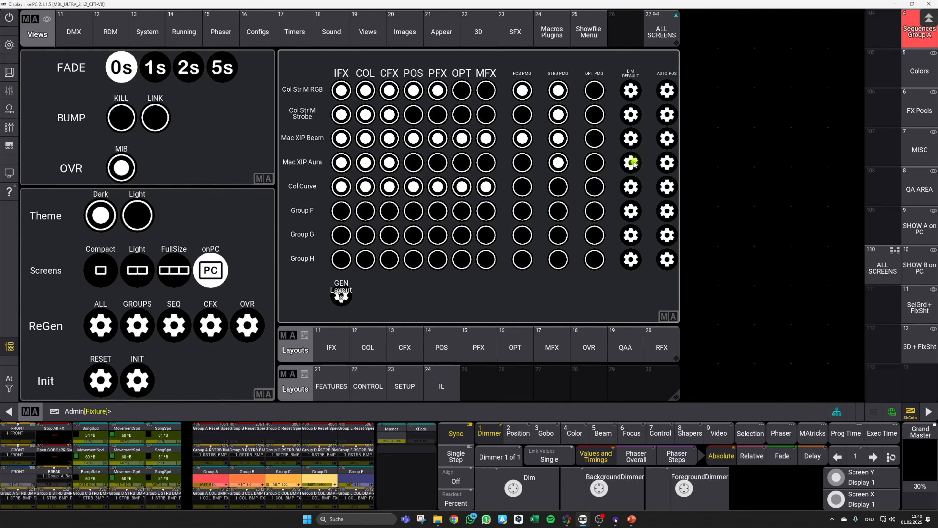
Return to the Fixture view to examine the MAC Aura XIP values in the fixture sheet.
left_click_drag(915, 345, 912, 74)
left_click_drag(915, 381, 907, 118)
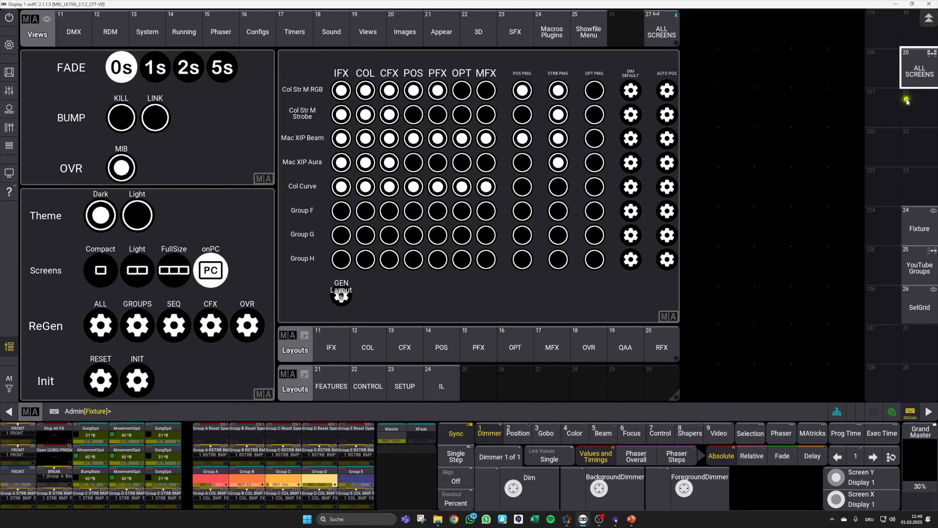
left_click(917, 215)
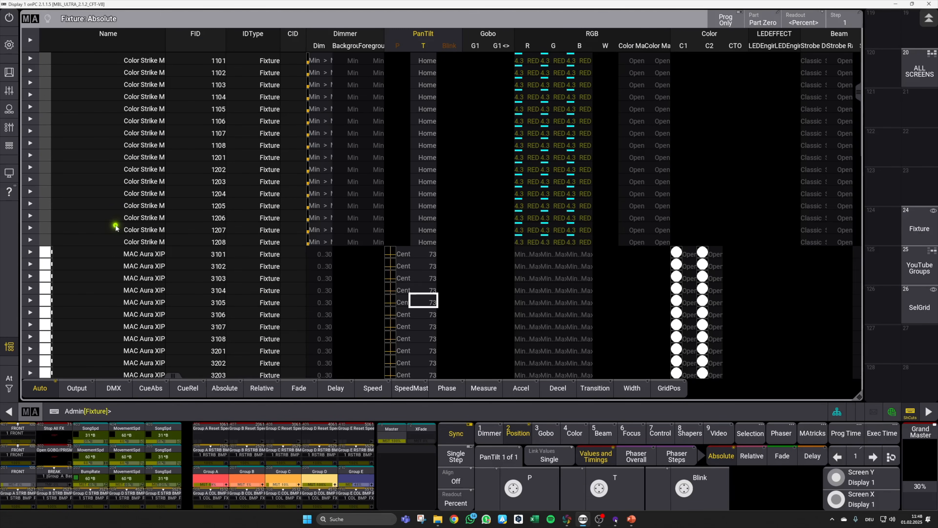
Expand MAC Aura XIP 3101 with its Beams and Auras to examine the dimmer and RGB values of each level.
left_click(30, 252)
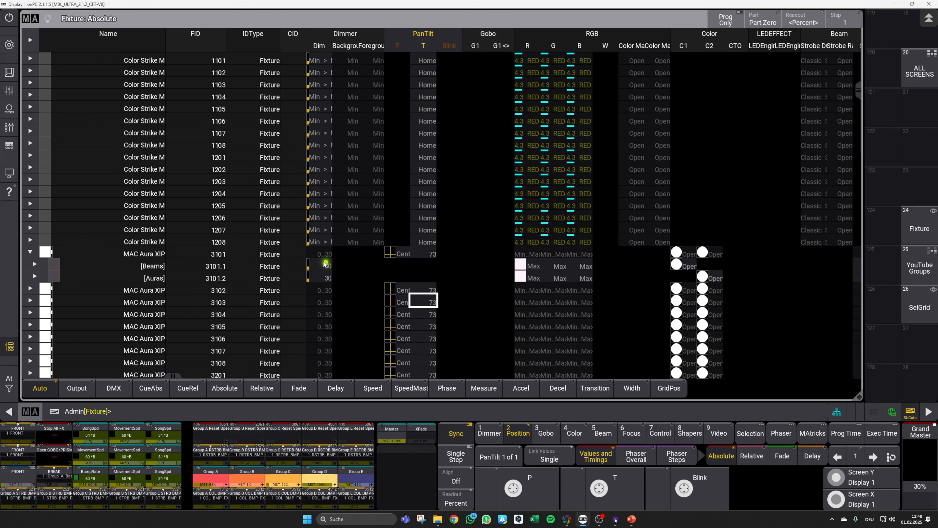
left_click(34, 265)
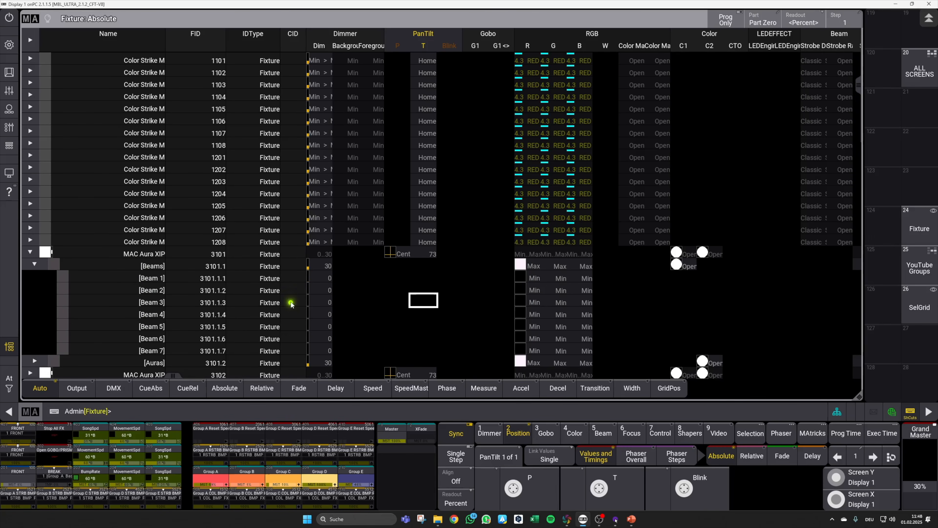
left_click(36, 362)
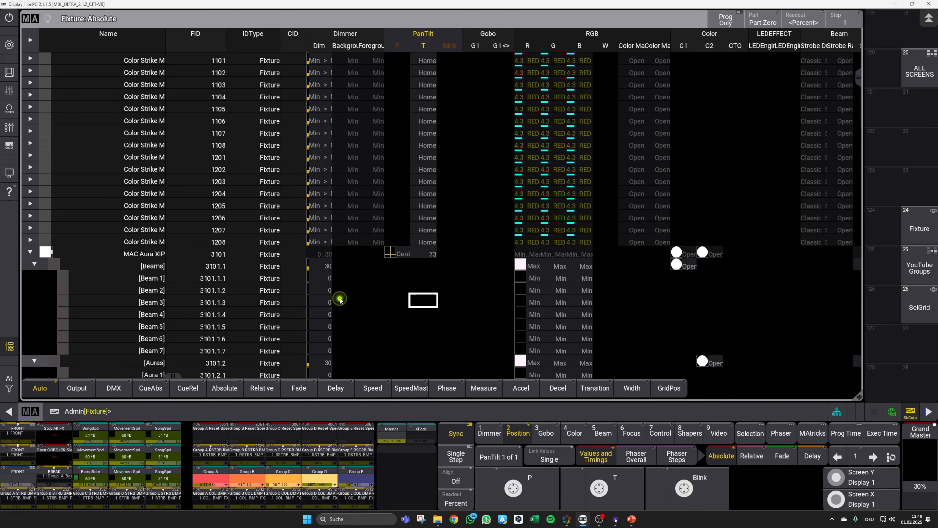
scroll(349, 304, "down", 3)
scroll(349, 304, "down", 2)
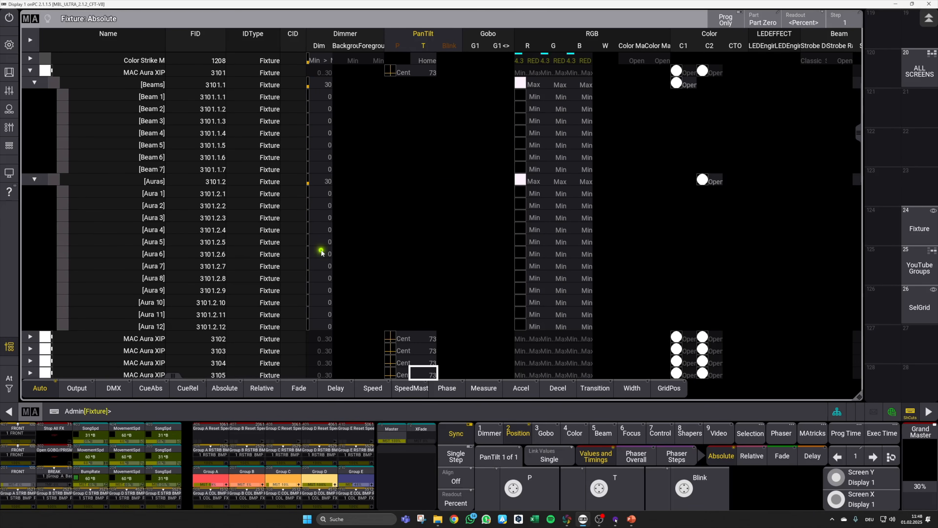
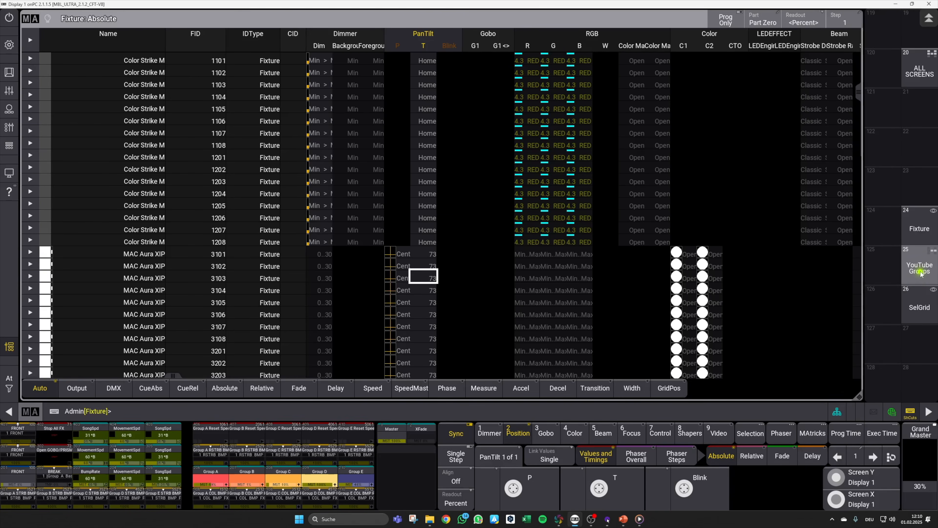
Open the YouTube Groups view and select groups 3008 "Main Fix Mac XIP", 3009 "Sub Beam" and 4009 "Sub Aura" together.
left_click(920, 268)
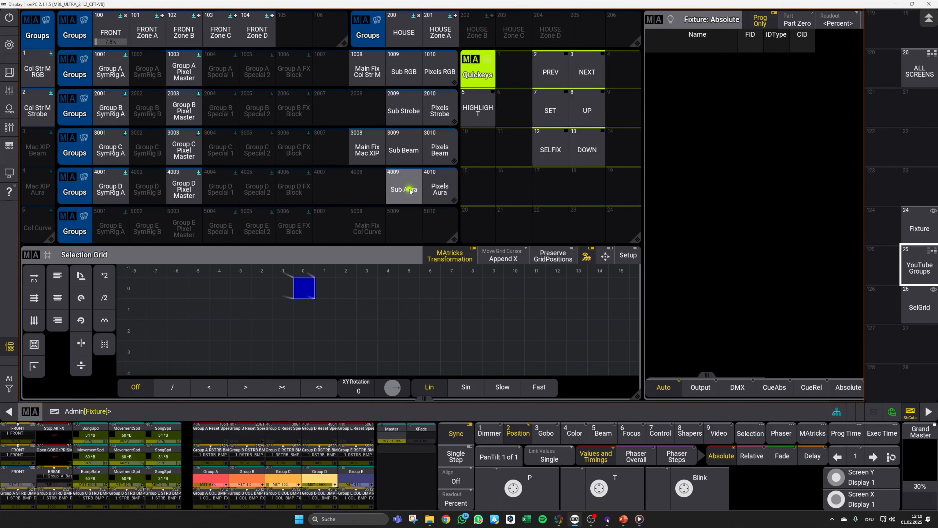
left_click(370, 155)
left_click(404, 152)
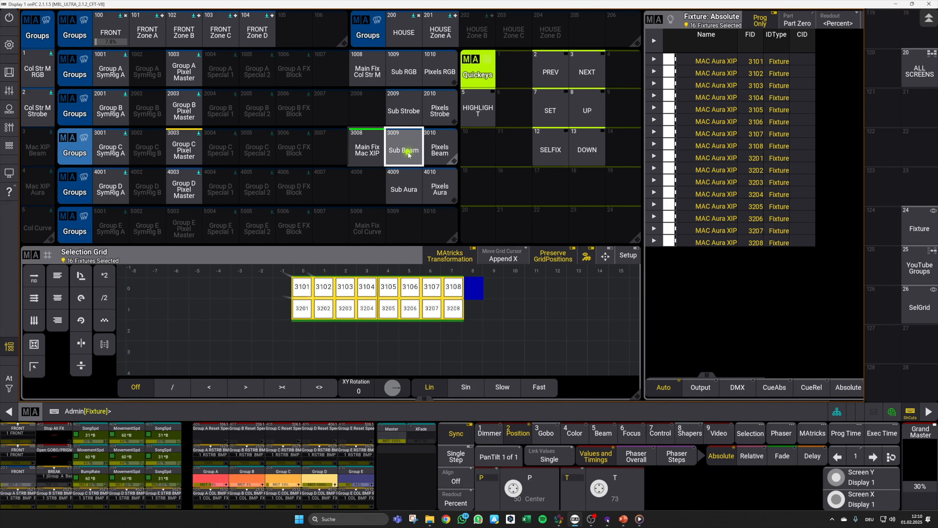
left_click(413, 195)
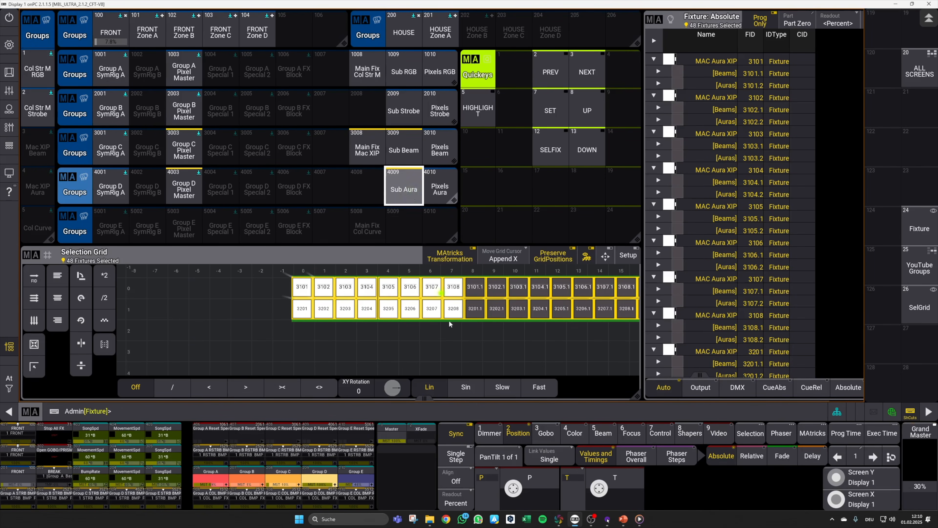
Set the red, green and blue color values of the selected MAC Aura XIP main and sub-fixtures to 0.
left_click(561, 473)
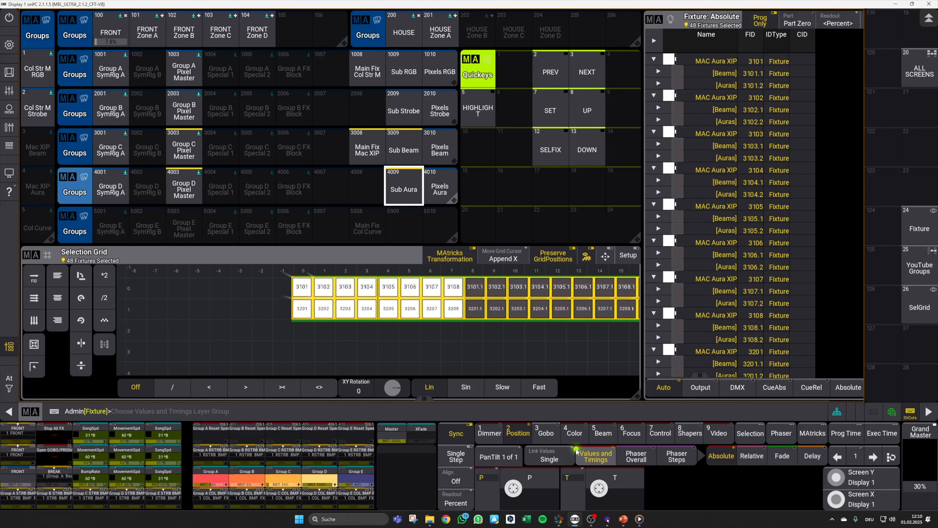
left_click(575, 434)
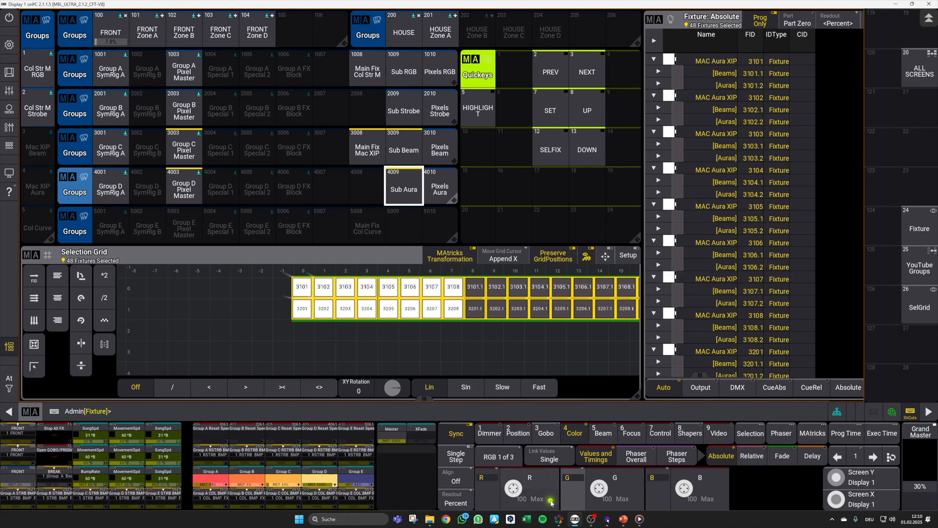
left_click(536, 499)
type("0")
key("Return")
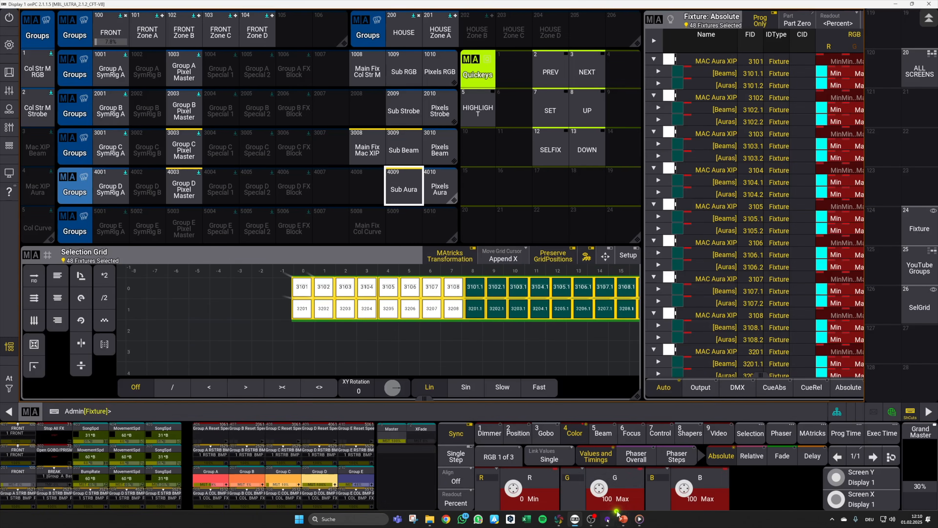
left_click(620, 500)
type("0")
key("Return")
left_click(708, 500)
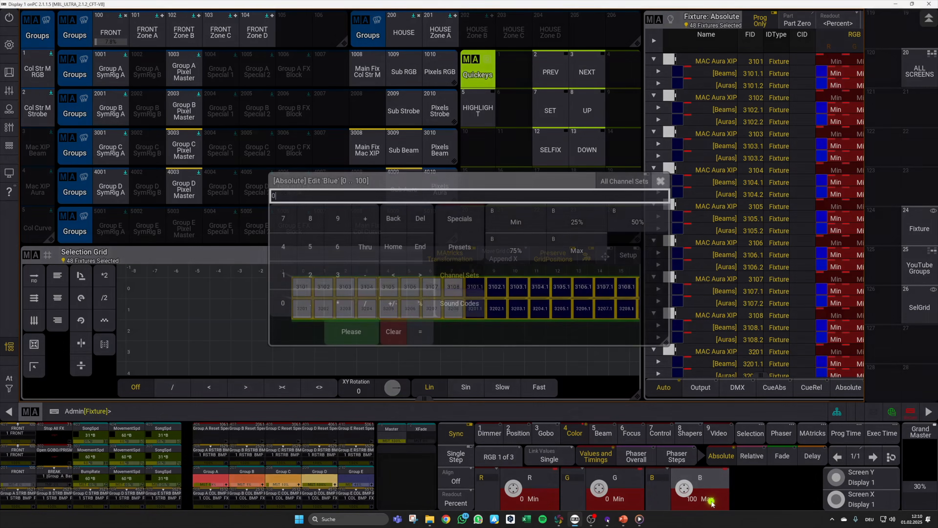
type("0")
key("Return")
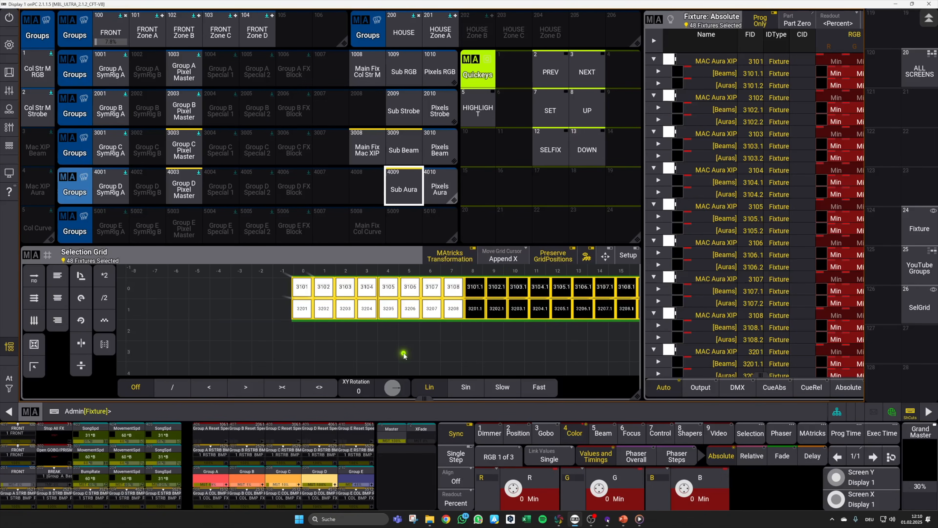
Store the programmer values as fixture defaults with the command Store Default in Merge mode, and clear the programmer.
left_click(506, 413)
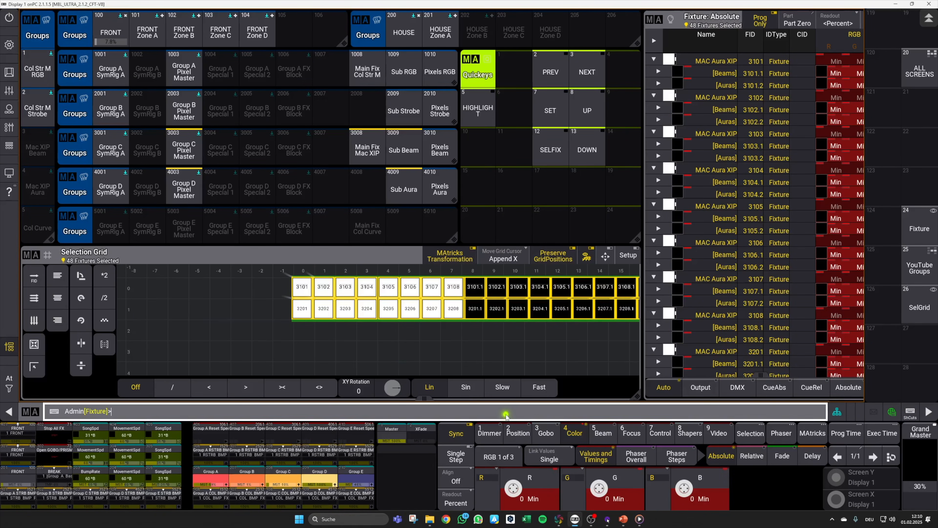
type("Store Default")
key("Return")
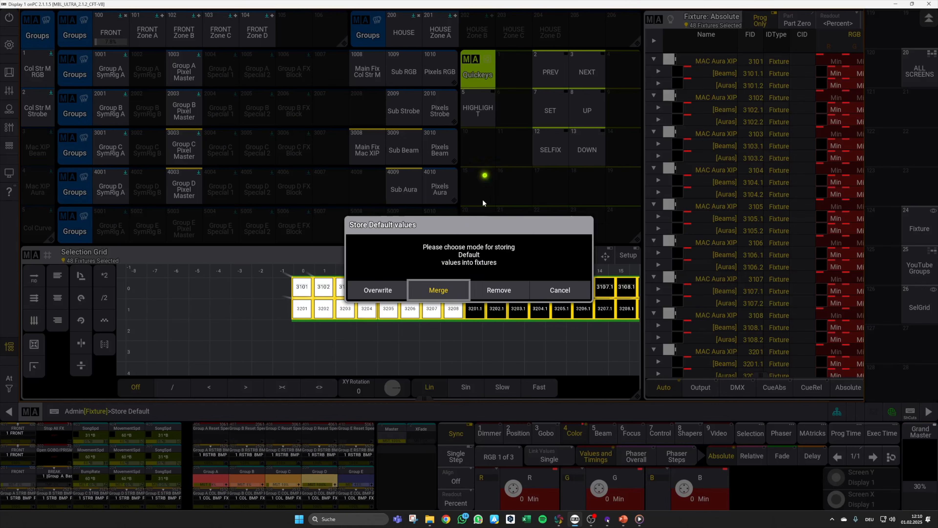
left_click(440, 290)
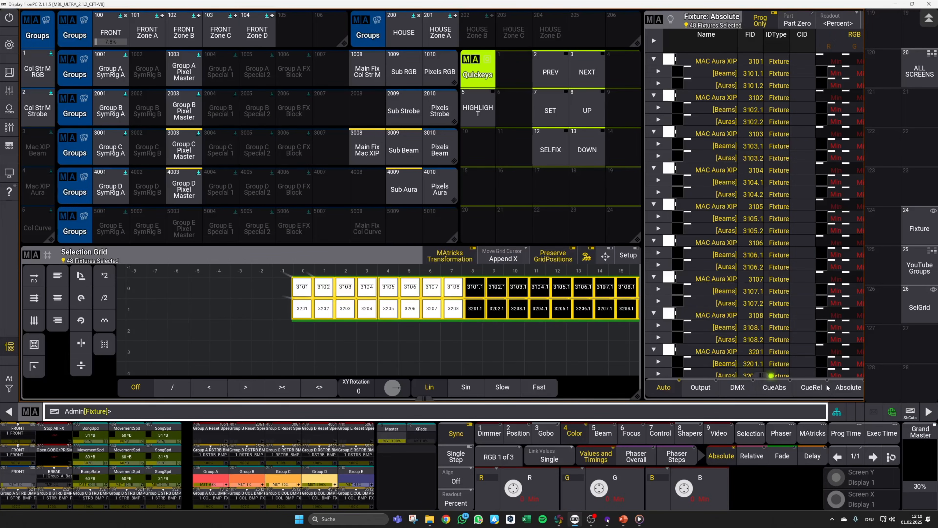
left_click(909, 413)
key("Escape")
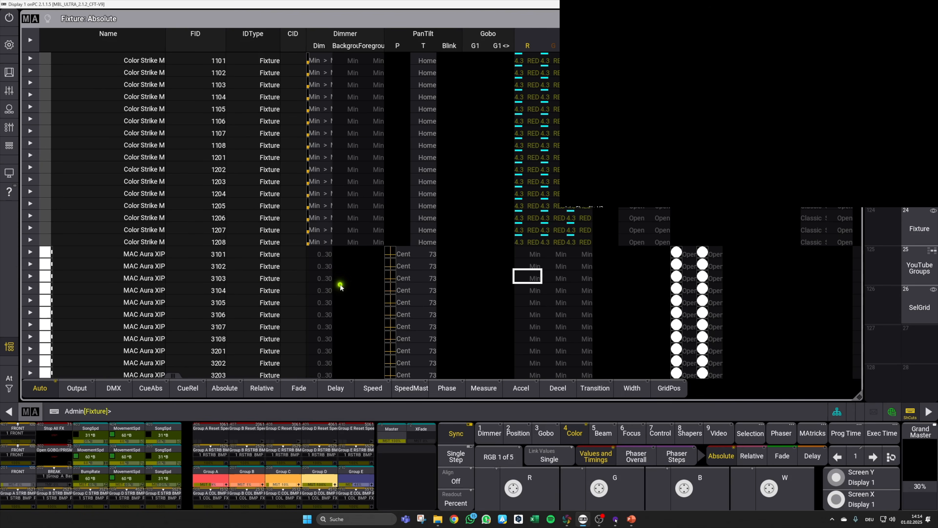
Expand MAC Aura XIP 3101 and its Beams in the fixture sheet to examine the default RGB values.
left_click(30, 251)
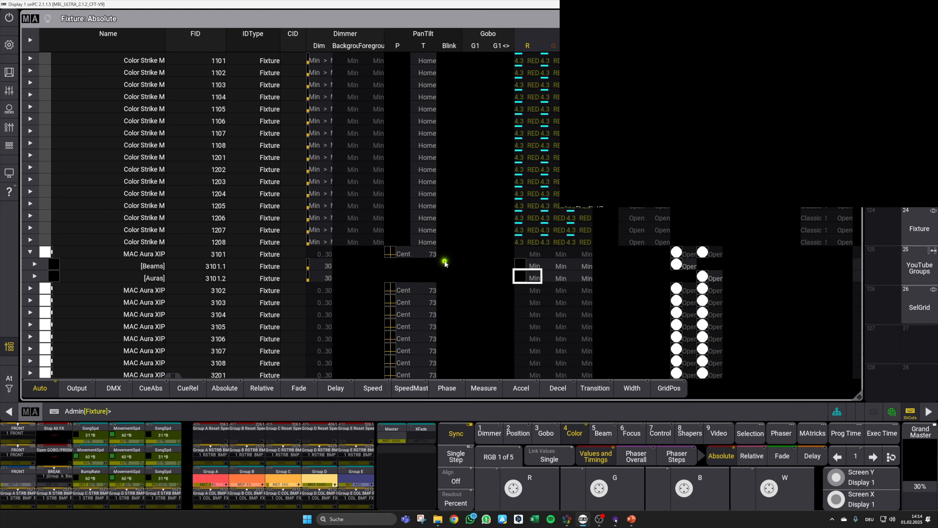
scroll(443, 268, "down", 3)
left_click(34, 168)
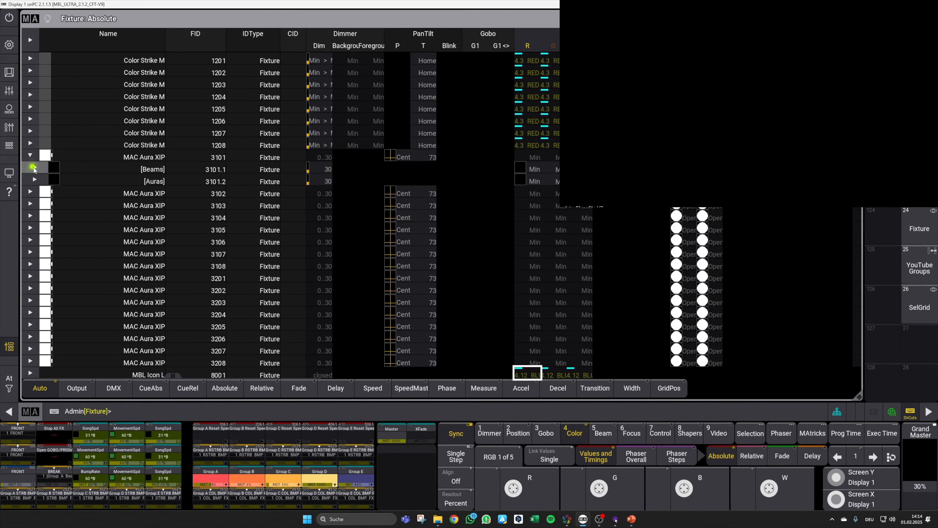
left_click(35, 264)
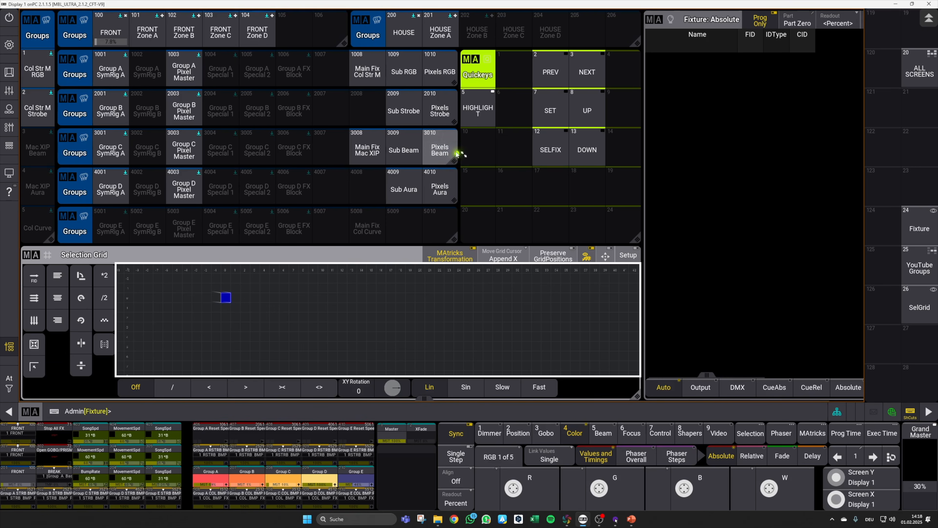
Select group 3010 "Pixels Beam" and examine its pixel layout in the selection grid.
left_click(444, 153)
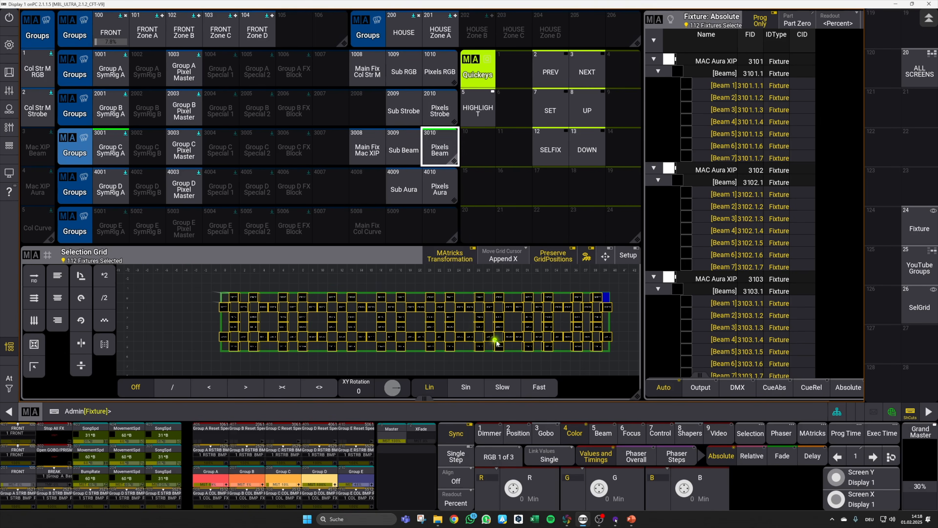
scroll(457, 319, "up", 1)
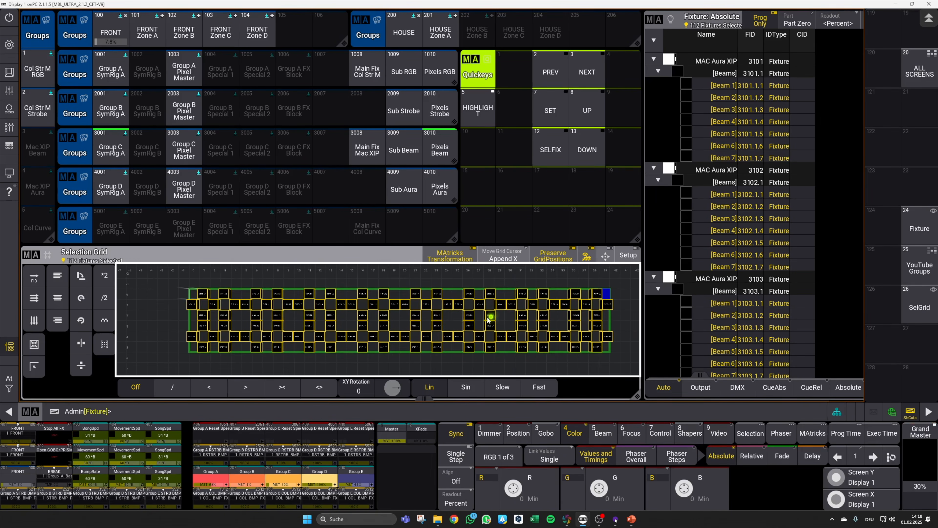
left_click_drag(489, 318, 475, 318)
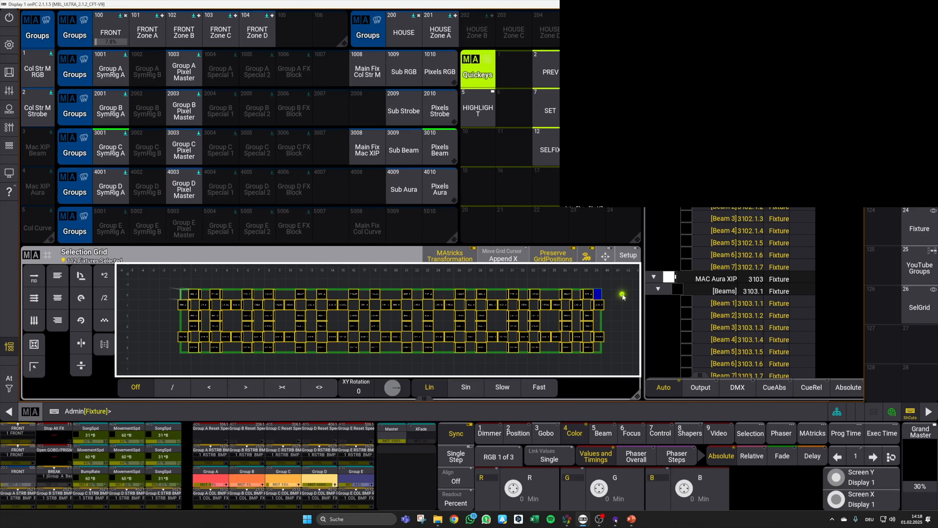
left_click_drag(625, 292, 612, 294)
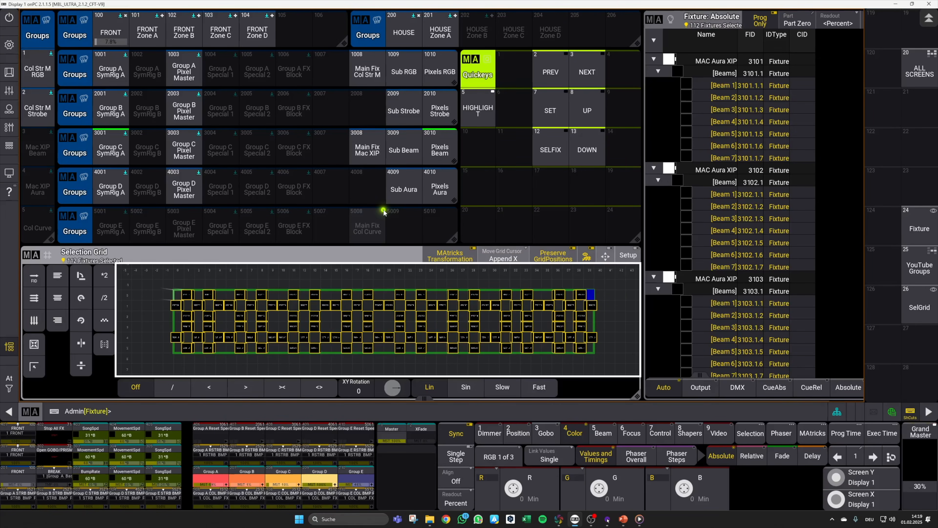
Open the patch's fixture types list and sort it by the Used column in descending order.
left_click(9, 44)
left_click(372, 226)
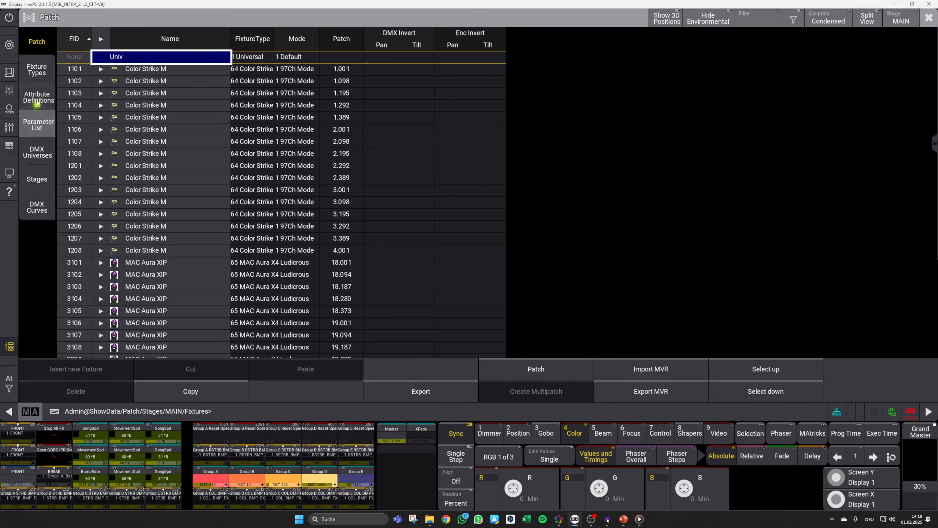
left_click(36, 69)
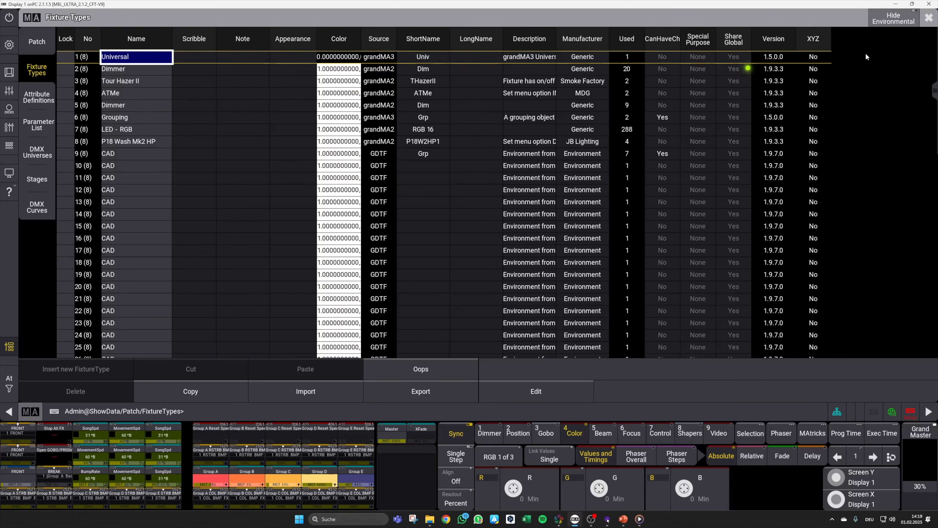
left_click(626, 44)
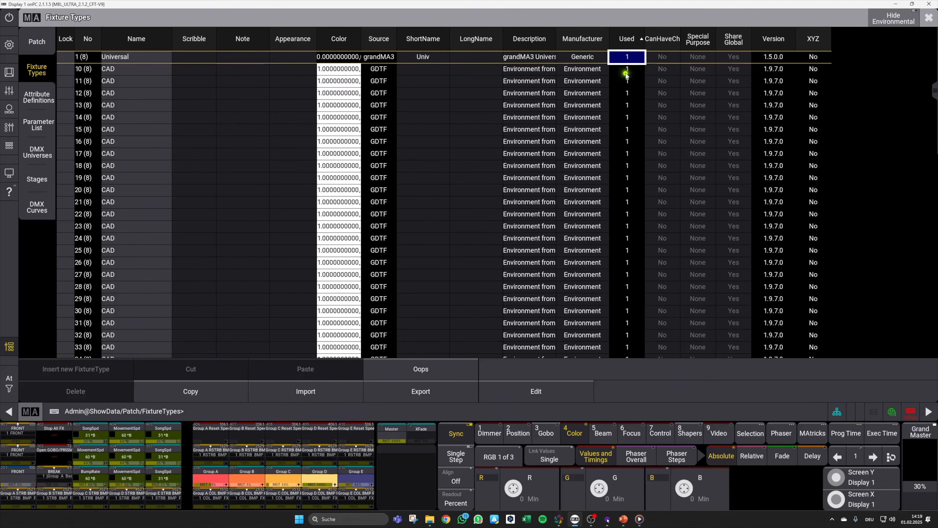
left_click(626, 40)
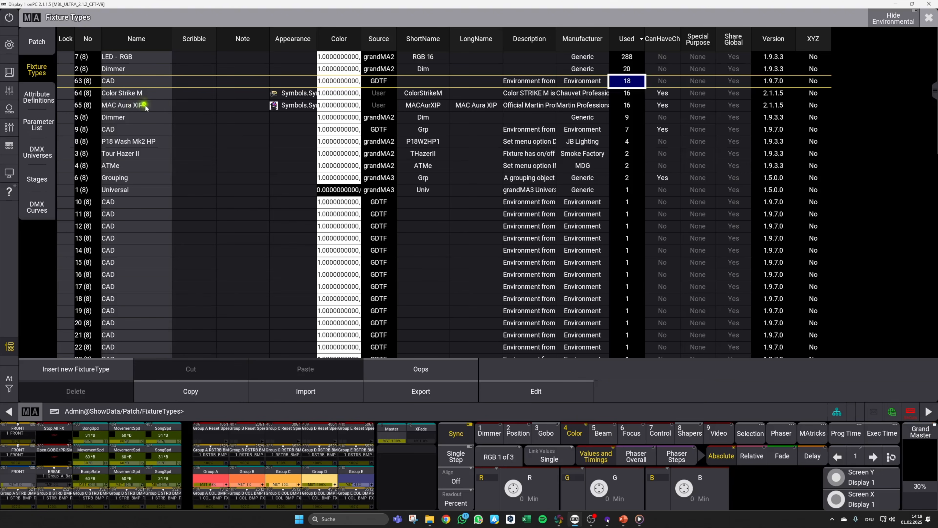
Open the Ludicrous DMX mode of the MAC Aura XIP fixture type and examine the Default and Highlight values of its channels.
left_click(164, 107)
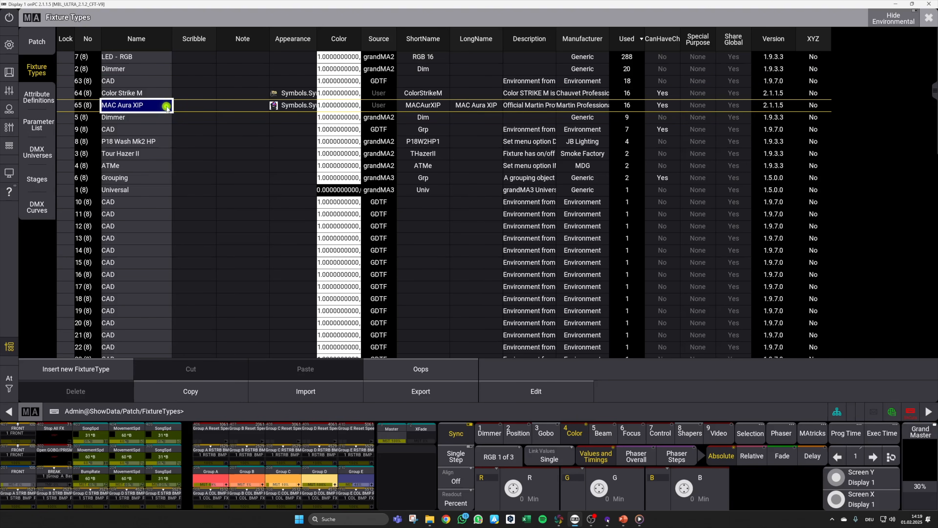
left_click(534, 391)
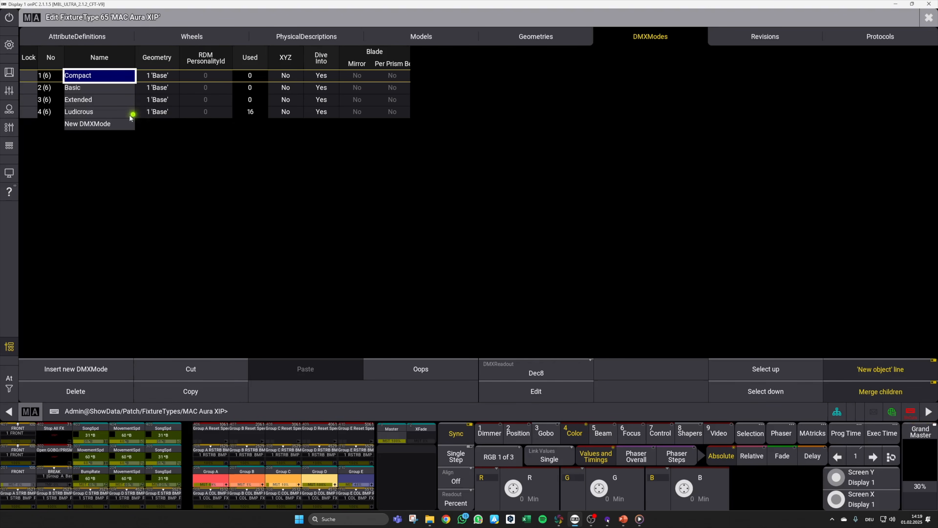
left_click(101, 114)
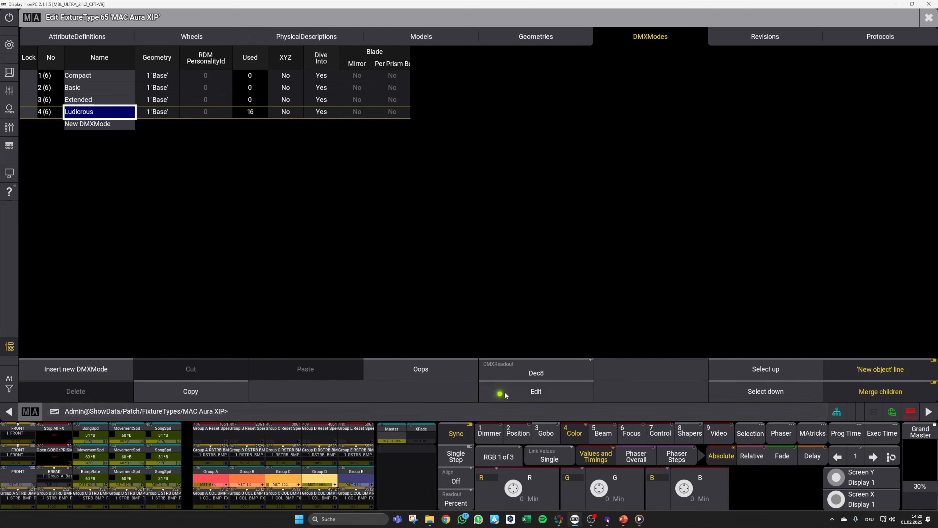
left_click(513, 387)
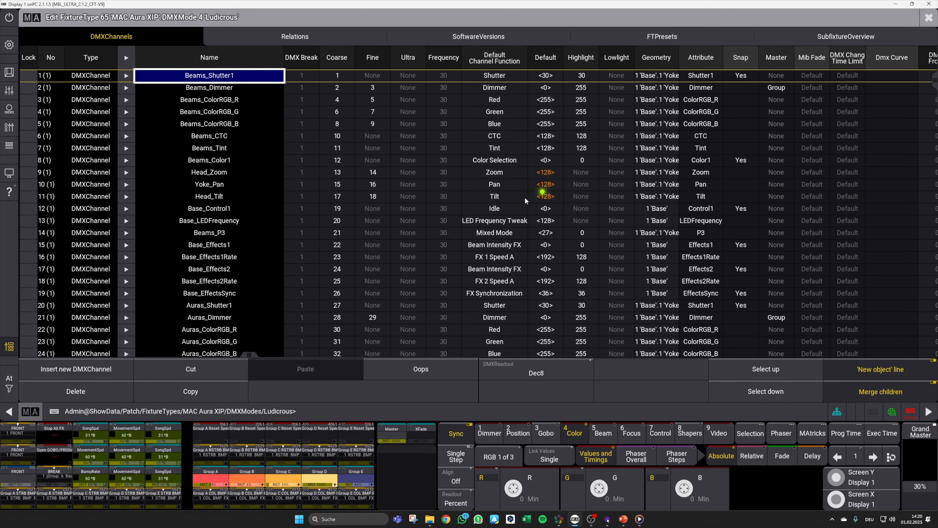
scroll(541, 191, "down", 8)
scroll(589, 247, "down", 20)
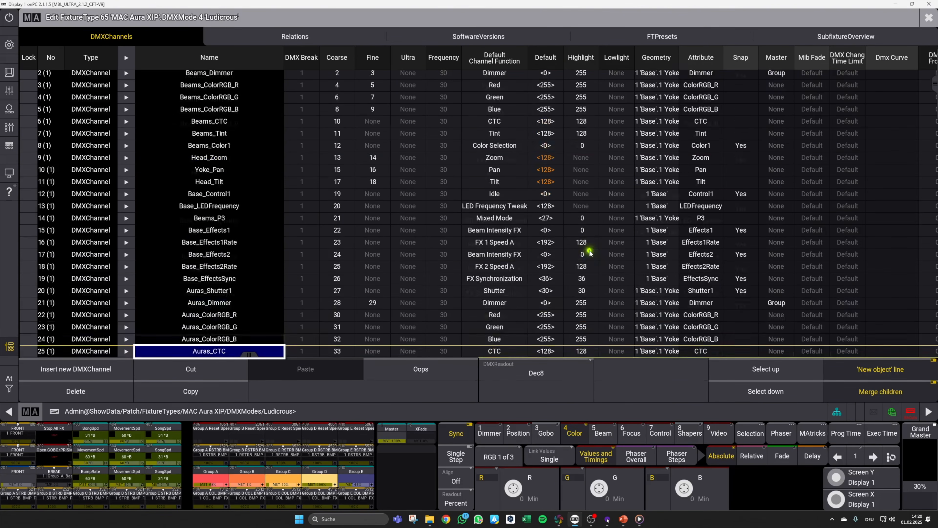
scroll(584, 244, "down", 20)
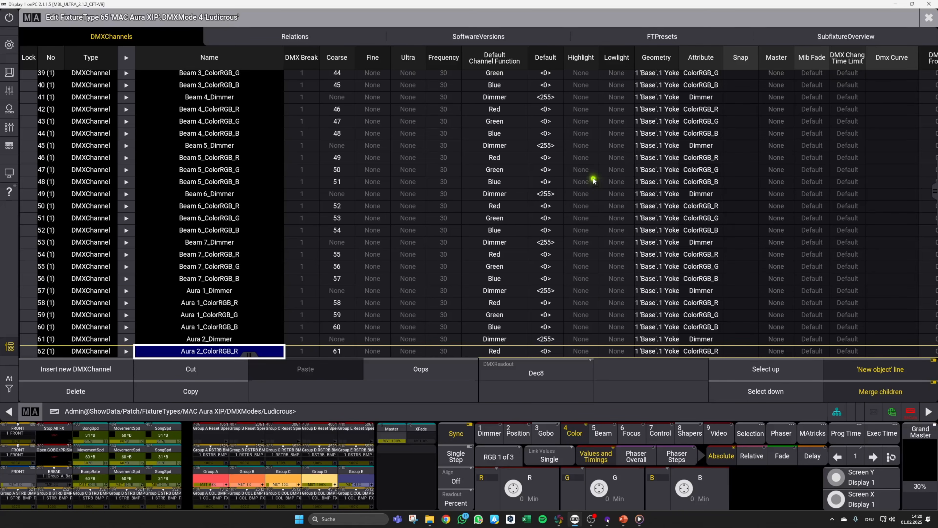
scroll(589, 173, "down", 14)
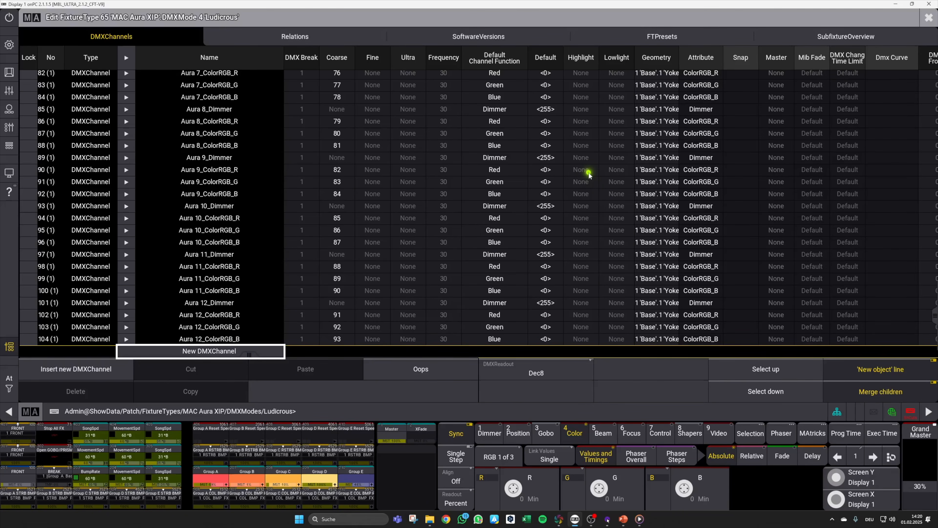
Examine the Default and Highlight values up to the first Beams channels, and close the MAC Aura XIP fixture type editor.
scroll(588, 173, "up", 15)
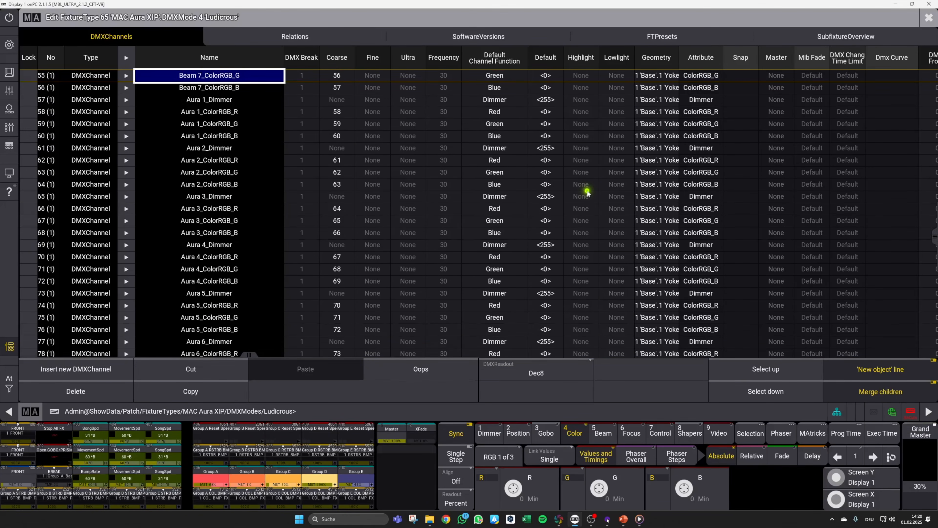
scroll(587, 192, "up", 18)
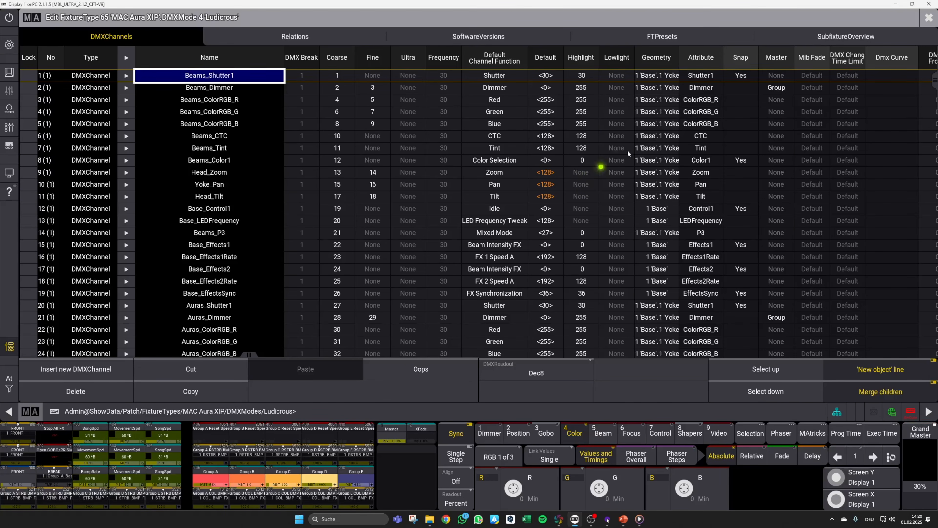
left_click(929, 18)
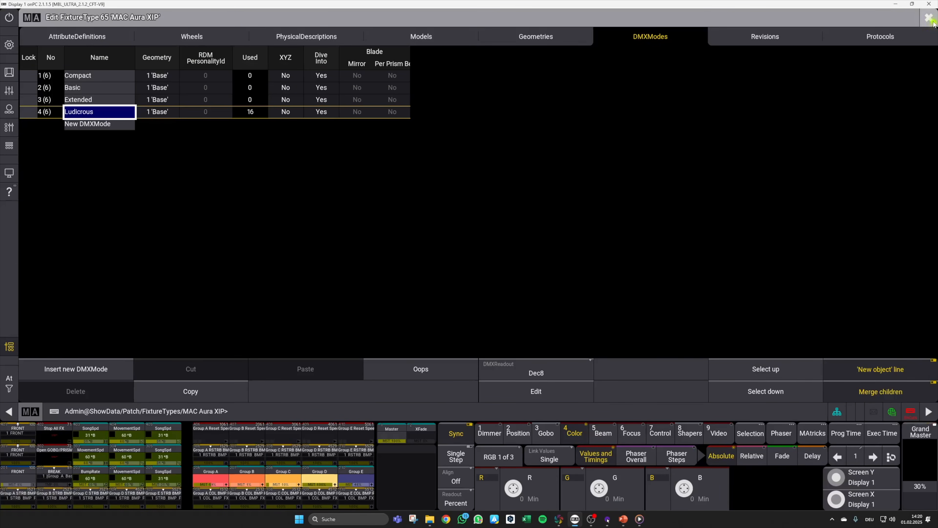
left_click(930, 19)
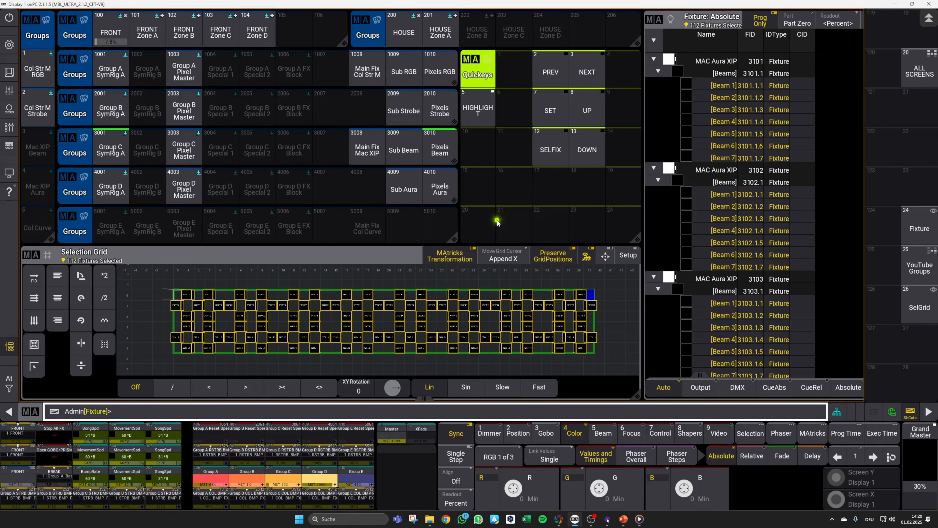
Set the dimmer of the selected MAC Aura XIP beam pixels to 100.
left_click(477, 429)
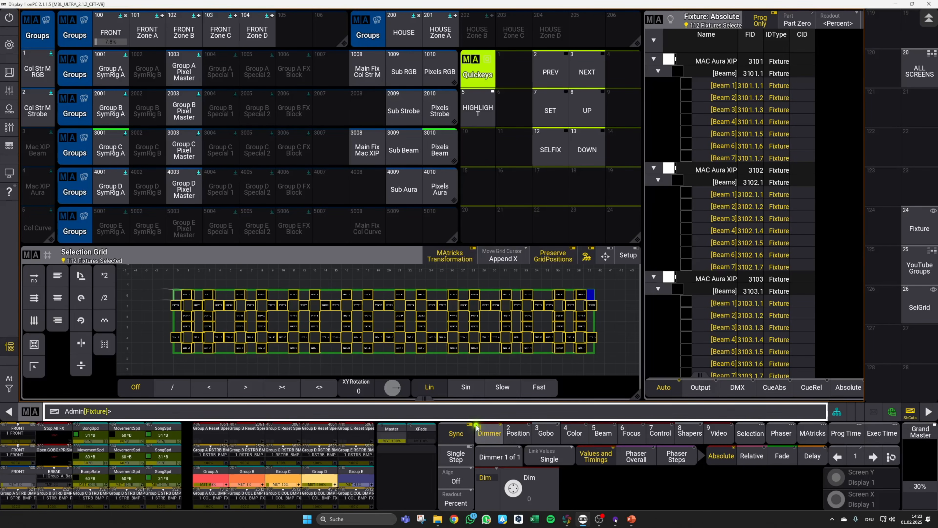
left_click(540, 502)
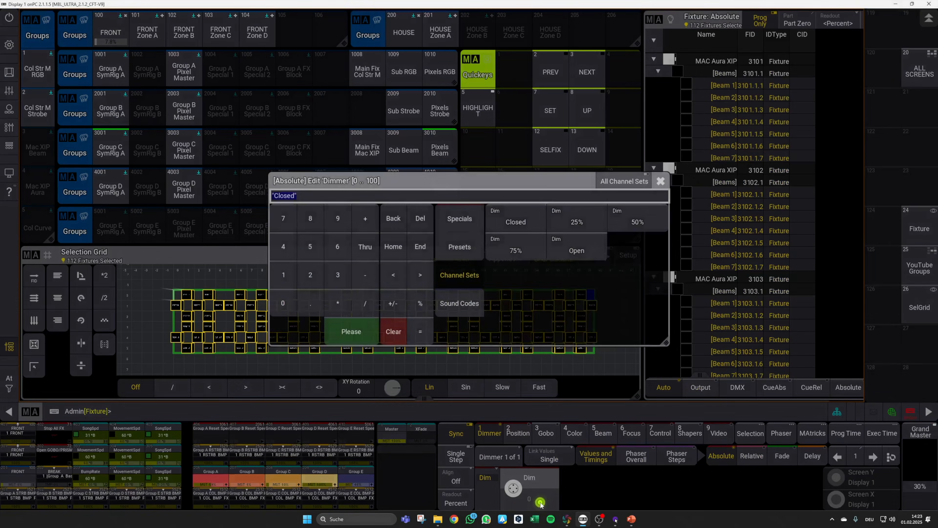
type("100")
key("Return")
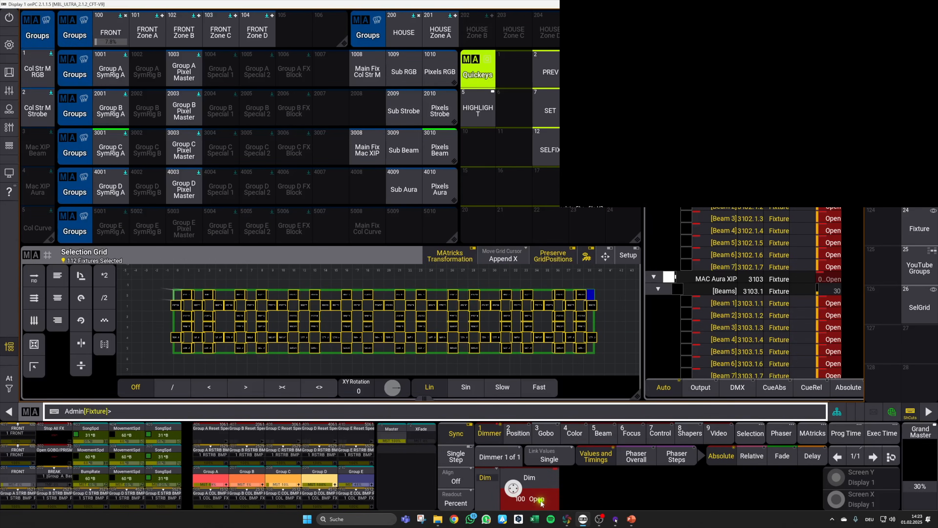
Set the red, green and blue values of the selected beam pixels to 100 each.
left_click(574, 432)
left_click(552, 503)
type("100")
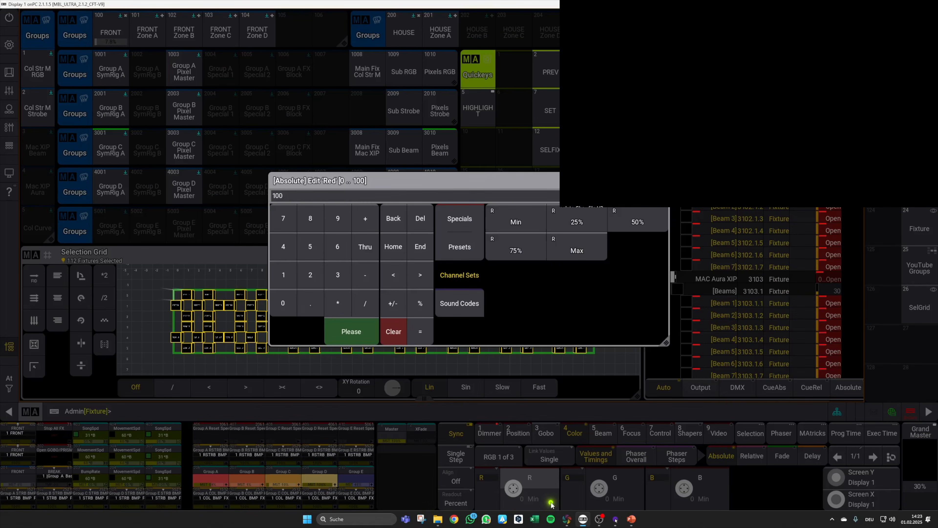
key("Return")
left_click(621, 501)
type("100")
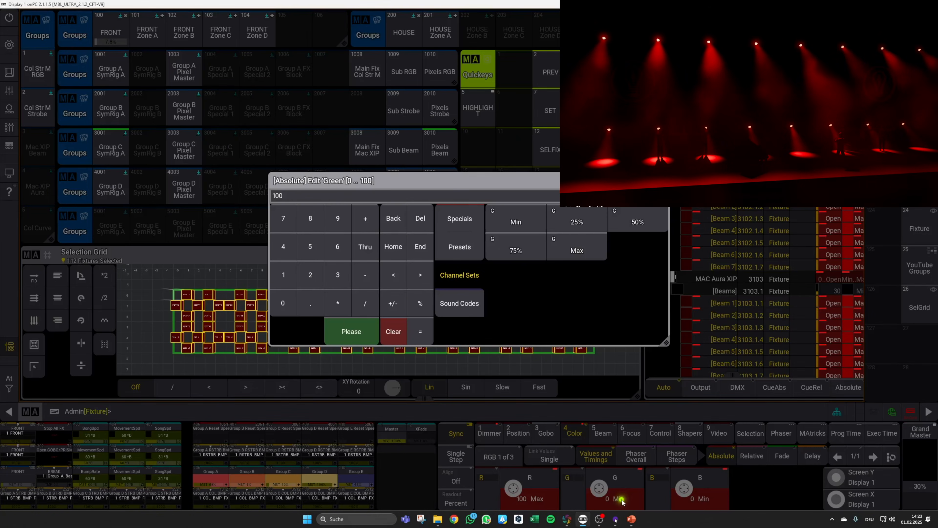
key("Return")
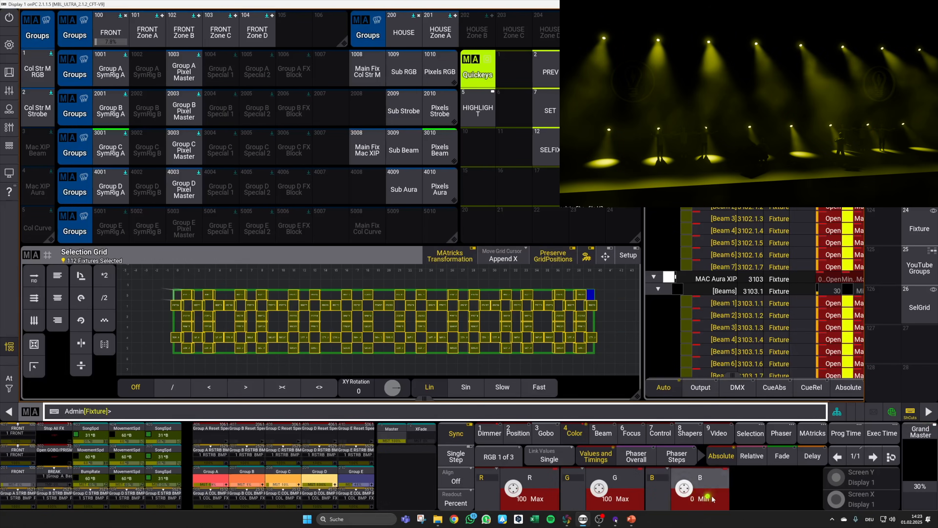
left_click(717, 499)
type("100")
key("Return")
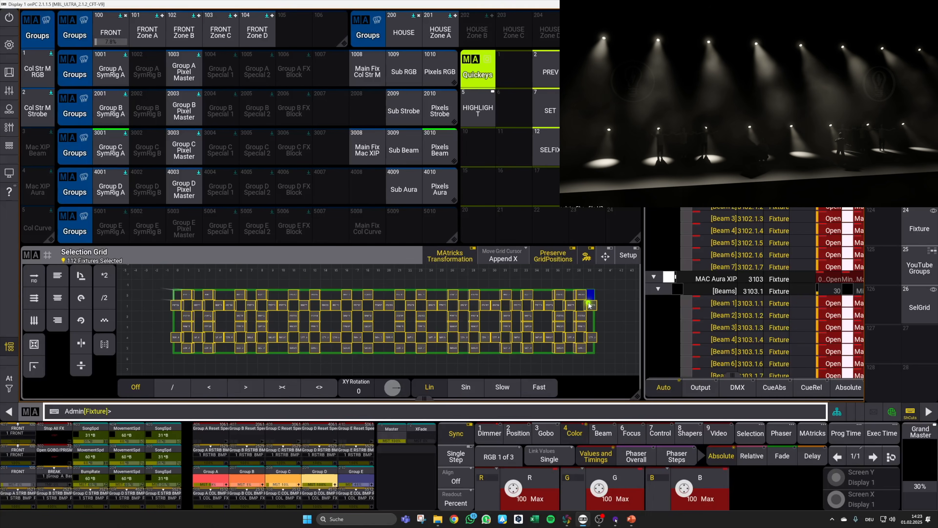
Store the programmer values as highlight values with the command "Store Highlight", using the Merge mode.
left_click(539, 411)
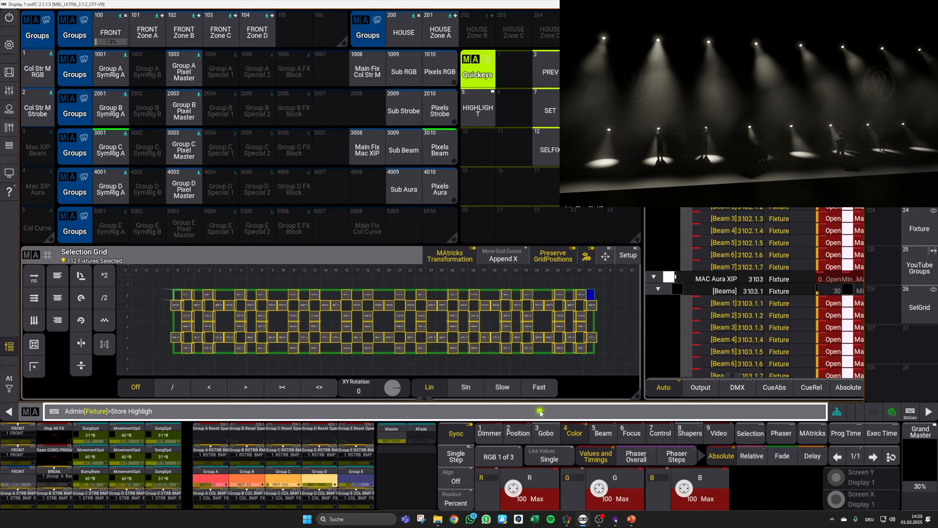
type("Store Highlight")
key("Return")
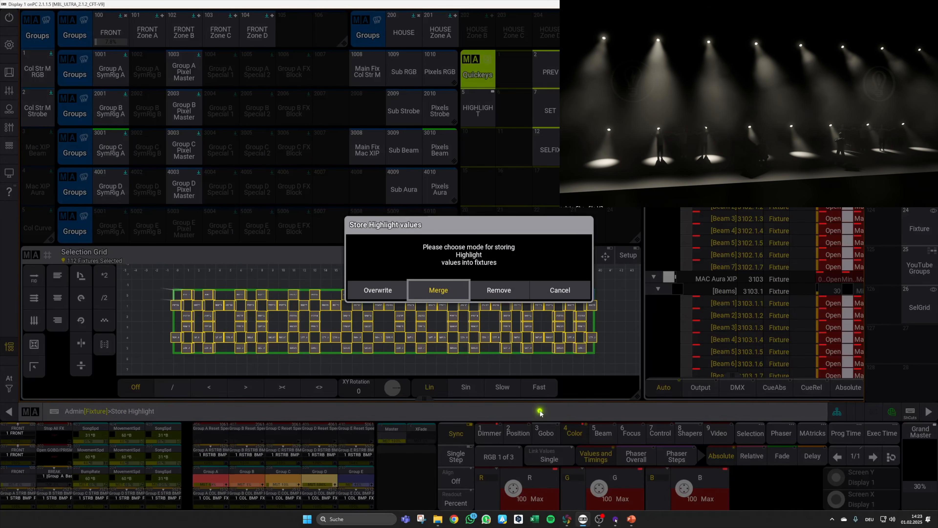
left_click(434, 286)
left_click(417, 252)
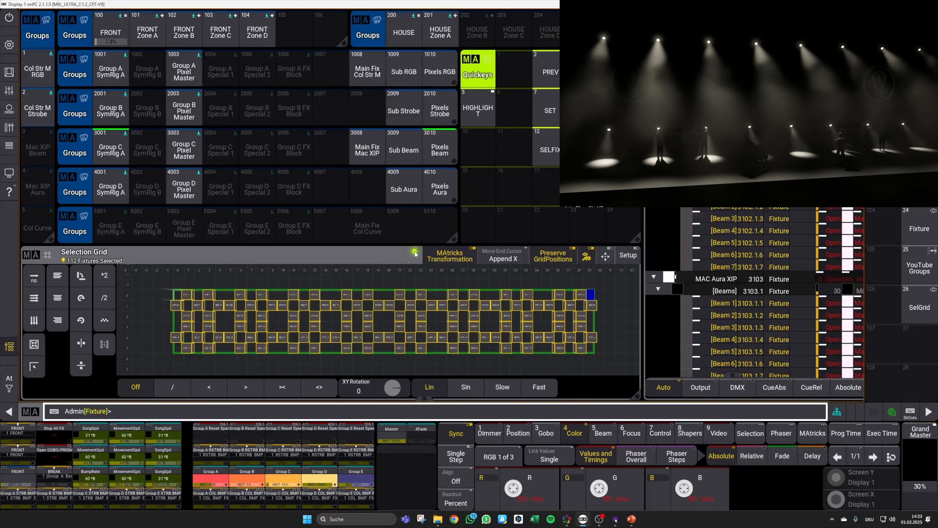
Turn keyboard shortcuts back on and clear the programmer and the fixture selection.
left_click(909, 413)
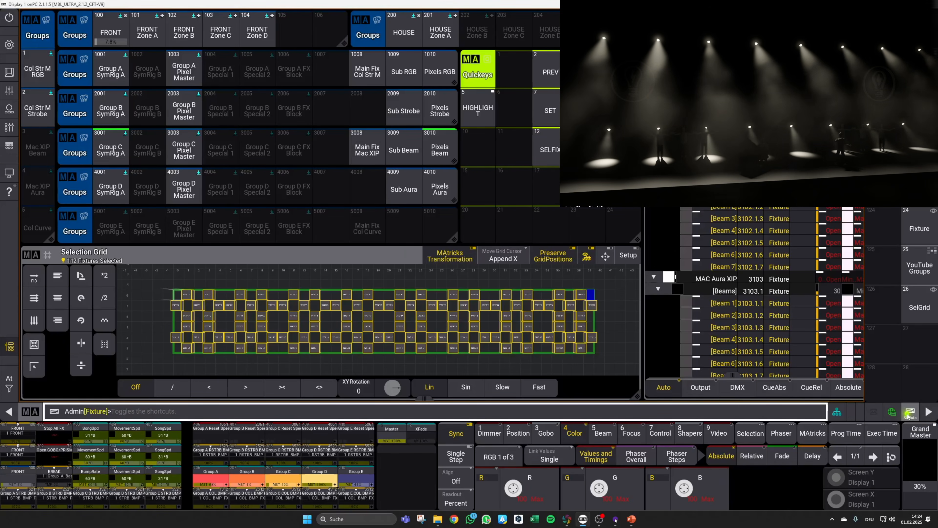
key("Escape")
key("Escape")
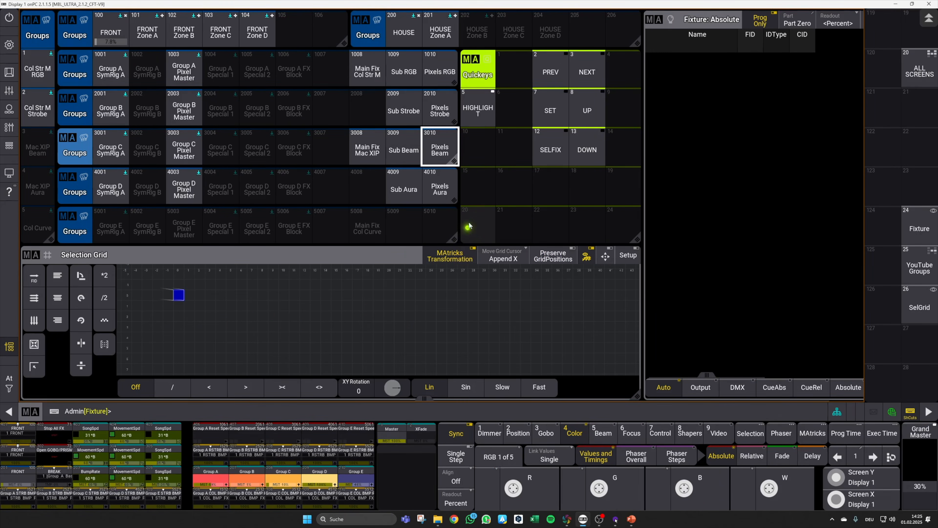
Select group 3010 "Pixels Beam" and step through its grid columns with Next to check the pixel highlight.
left_click(440, 148)
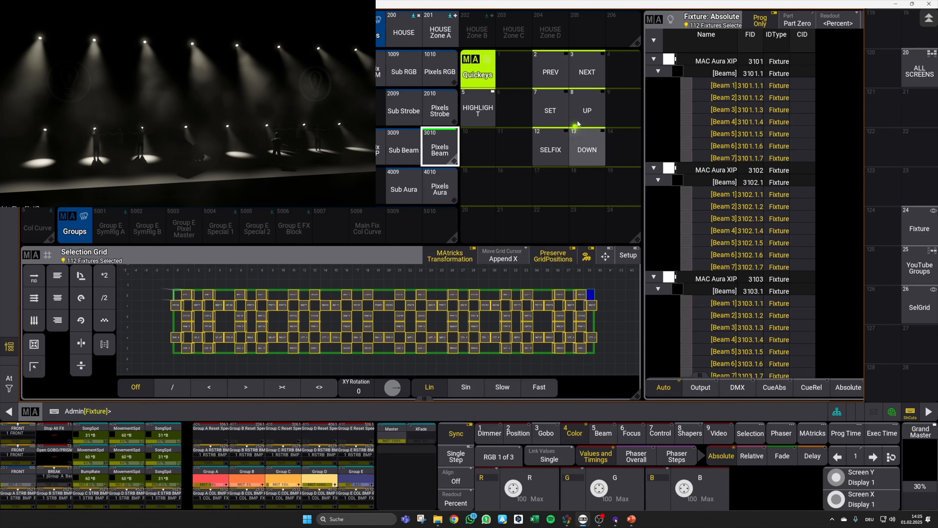
left_click(588, 74)
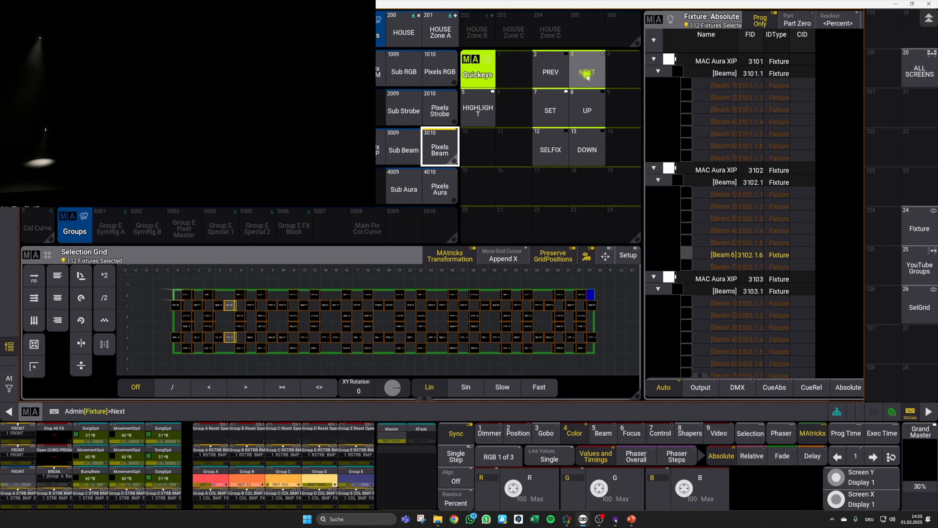
left_click(588, 77)
left_click(588, 77)
left_click(588, 77)
left_click(588, 77)
left_click(588, 77)
left_click(587, 77)
left_click(587, 77)
left_click(588, 77)
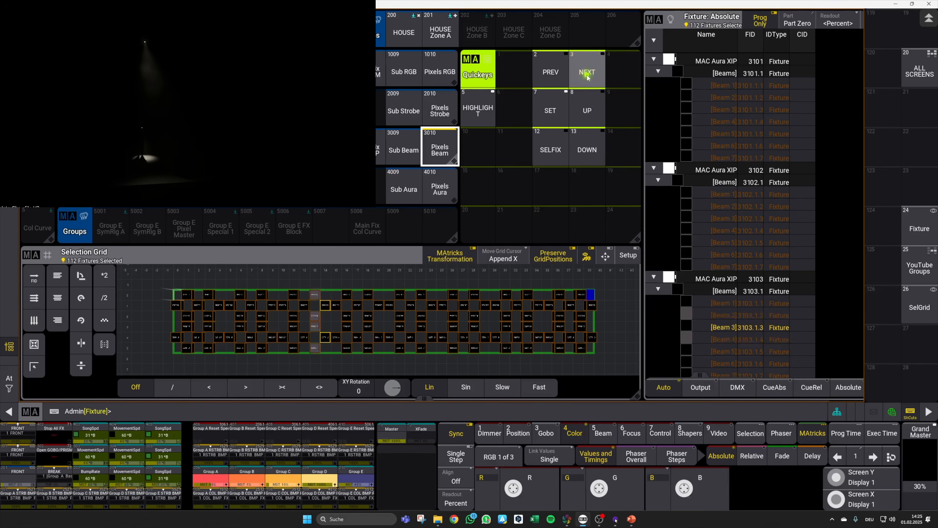
left_click(587, 77)
left_click(587, 77)
left_click(588, 77)
left_click(587, 77)
left_click(588, 77)
left_click(588, 77)
left_click(588, 77)
left_click(587, 77)
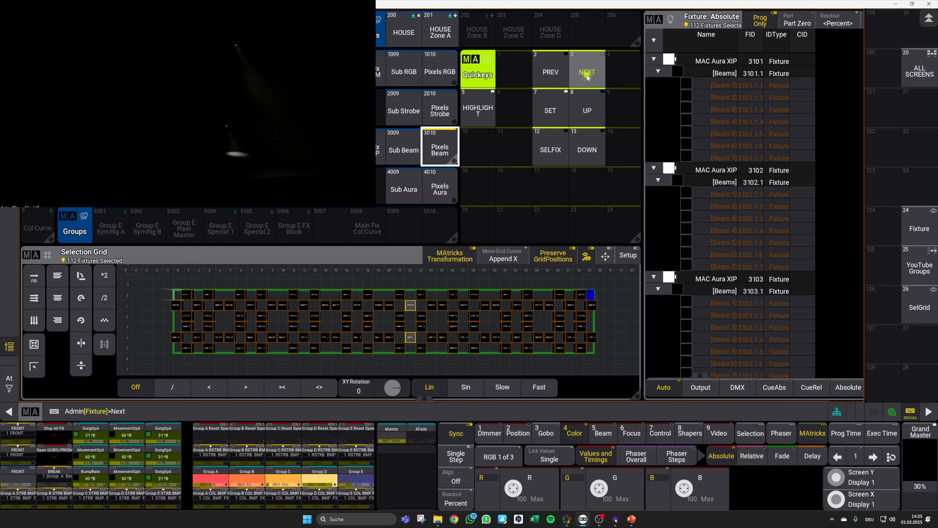
left_click(587, 77)
left_click(587, 77)
left_click(588, 77)
left_click(588, 77)
left_click(587, 77)
left_click(588, 77)
left_click(587, 77)
left_click(588, 76)
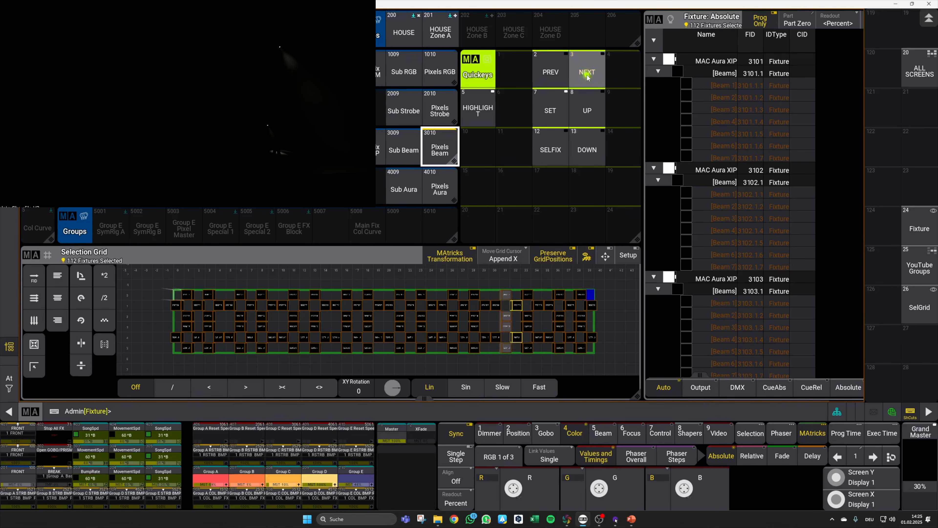
left_click(587, 77)
left_click(587, 77)
left_click(588, 77)
left_click(588, 77)
left_click(587, 77)
left_click(588, 77)
left_click(588, 77)
left_click(589, 77)
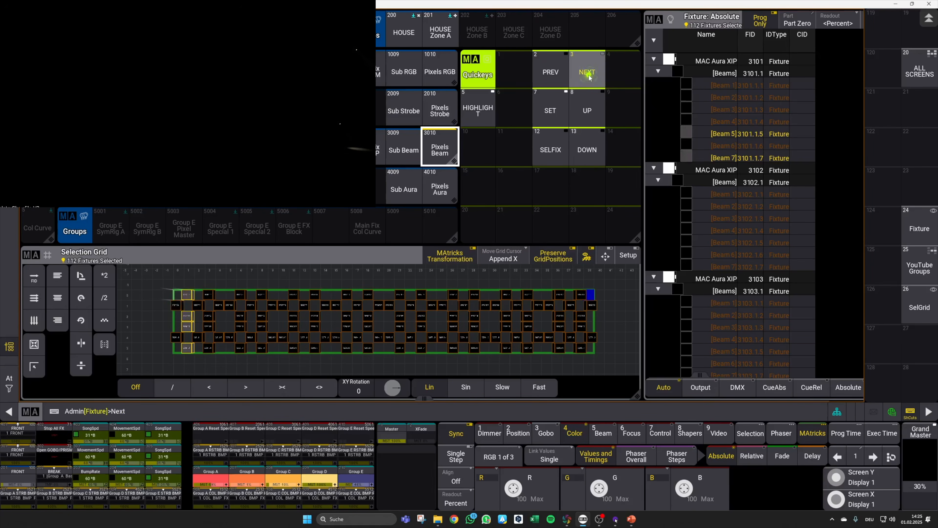
left_click(589, 77)
left_click(589, 77)
left_click(589, 77)
left_click(589, 77)
left_click(589, 77)
left_click(589, 77)
left_click(589, 77)
left_click(589, 77)
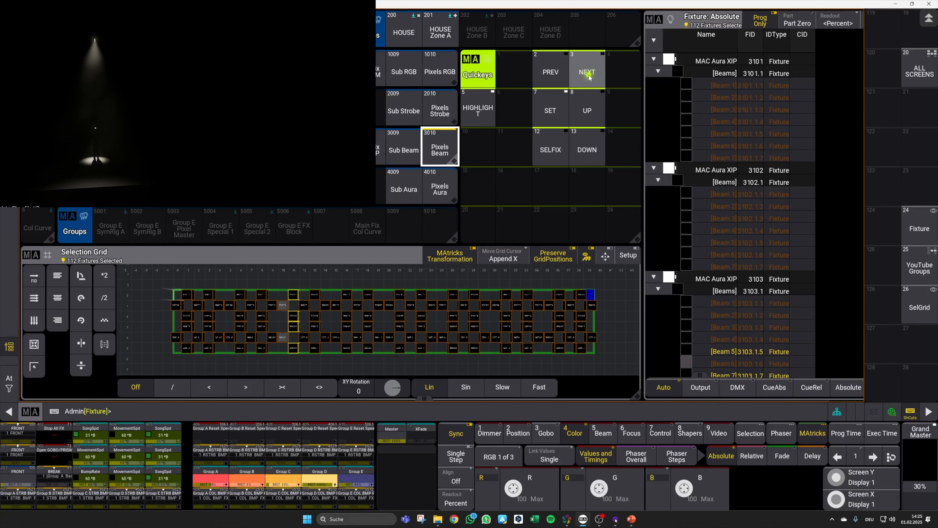
left_click(589, 77)
left_click(589, 77)
left_click(589, 77)
left_click(589, 77)
left_click(589, 77)
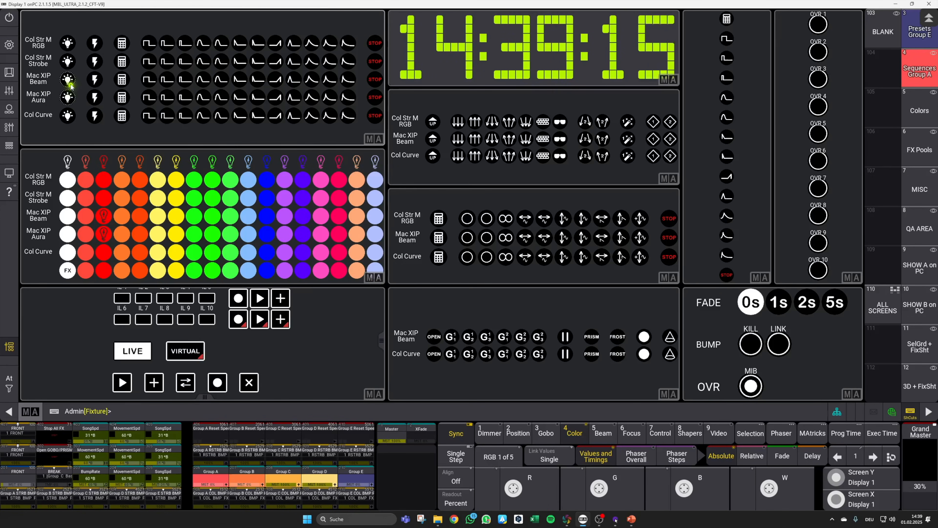
Turn on the Mac XIP Beam dimmer and start its fourth waveform dimmer effect.
left_click(68, 79)
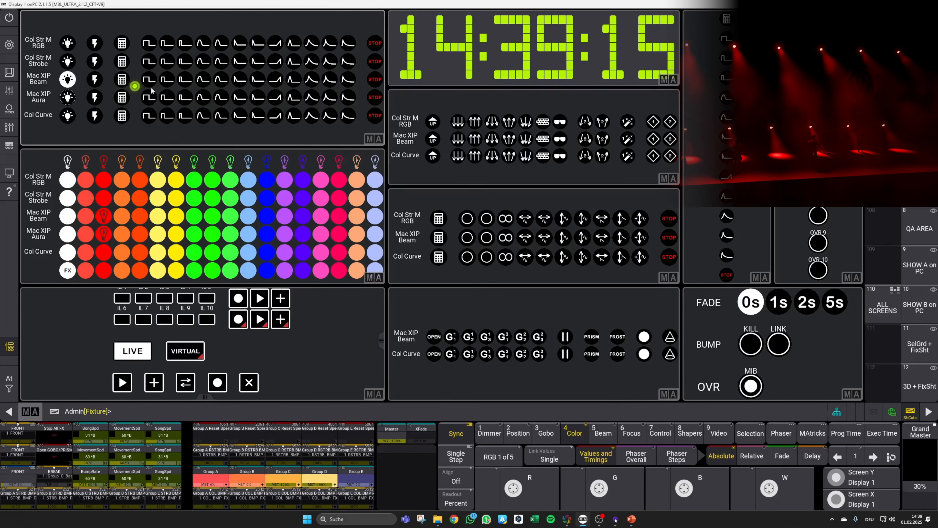
left_click(201, 81)
left_click(220, 96)
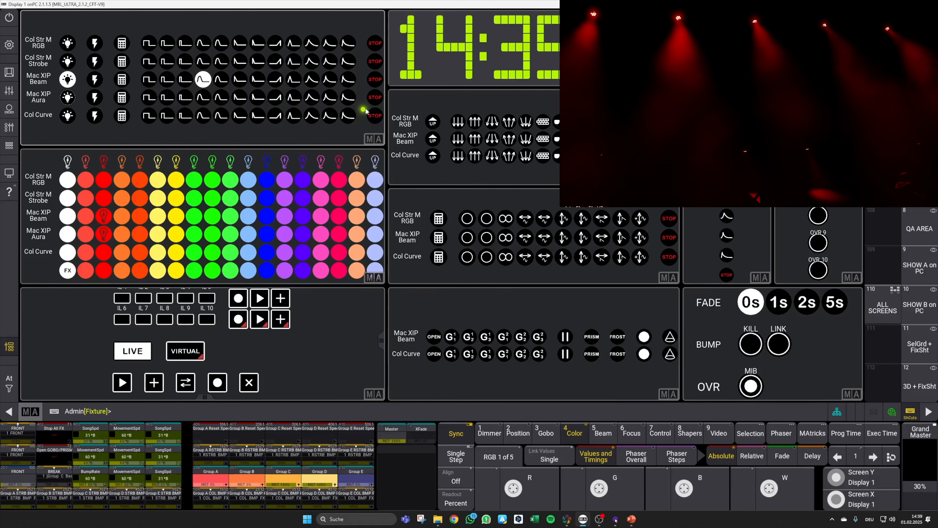
Stop the Mac XIP Beam effect and dimmer, and turn on the Mac XIP Aura dimmer with its fourth waveform effect.
left_click(374, 80)
left_click(67, 98)
left_click(68, 79)
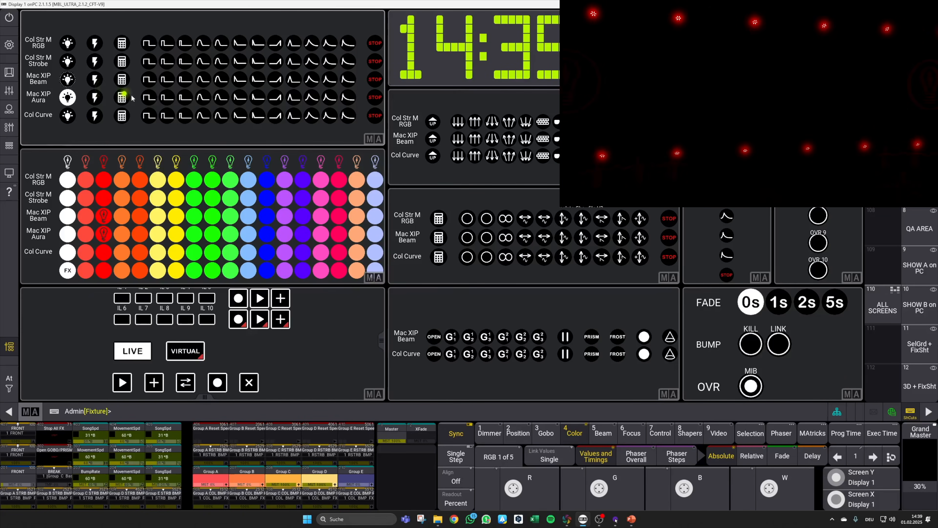
left_click(203, 97)
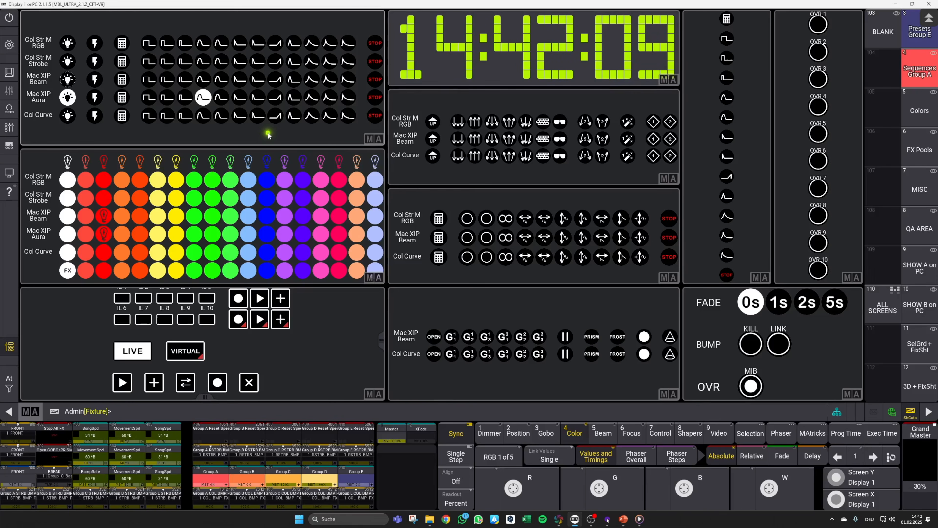
Recall the YouTube Groups view and call up the "Single Fix Usage" and "Single Pixel Usage" groups.
left_click_drag(916, 259, 917, 180)
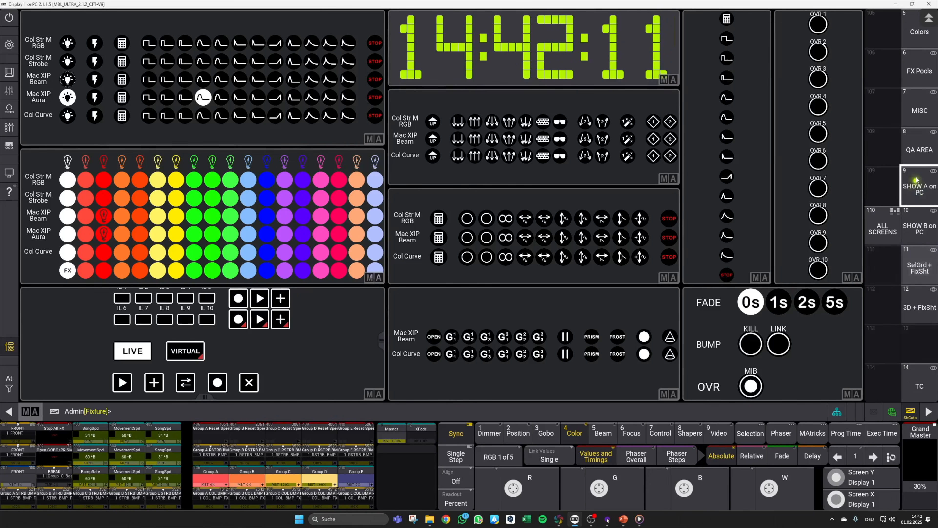
scroll(916, 181, "down", 4)
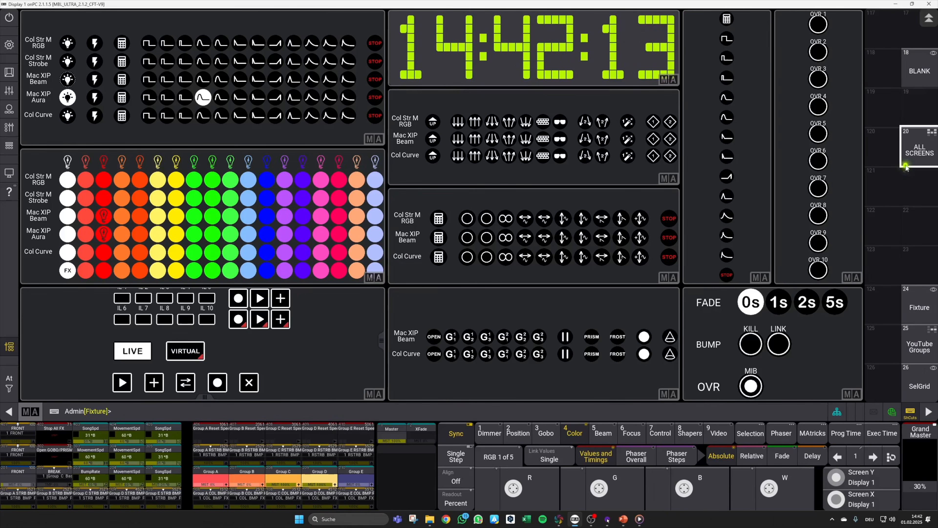
scroll(912, 177, "down", 3)
left_click(919, 226)
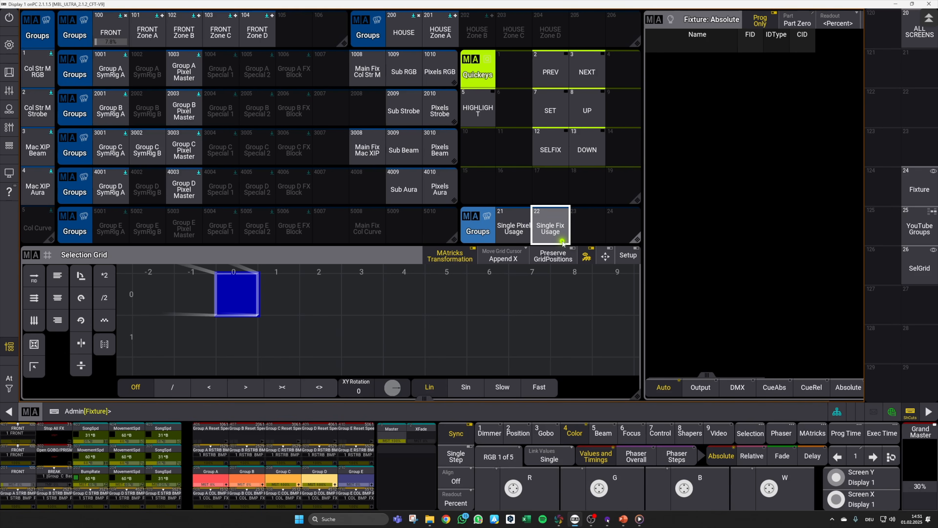
left_click(557, 226)
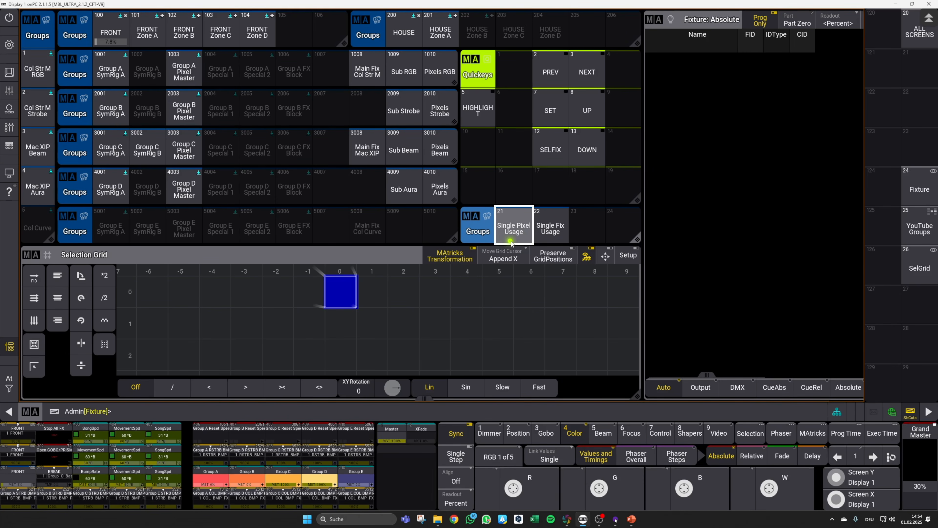
left_click(519, 225)
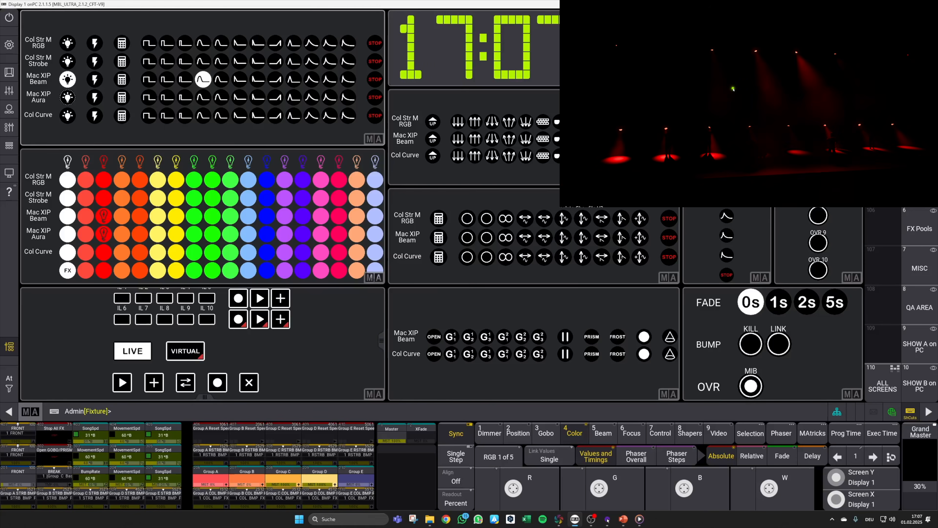
Open the effect settings of Mac XIP Beam and pick the Group C SymRig A entry to change its group.
left_click(120, 81)
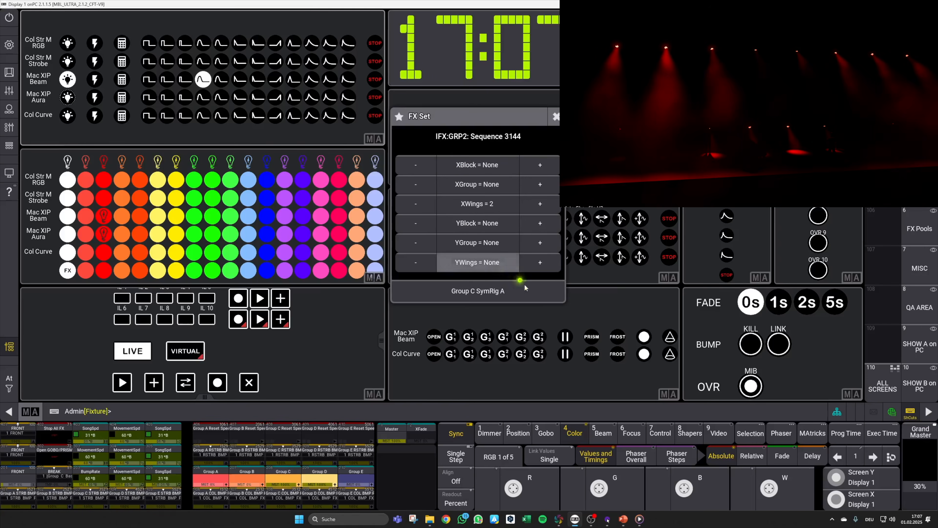
left_click(525, 294)
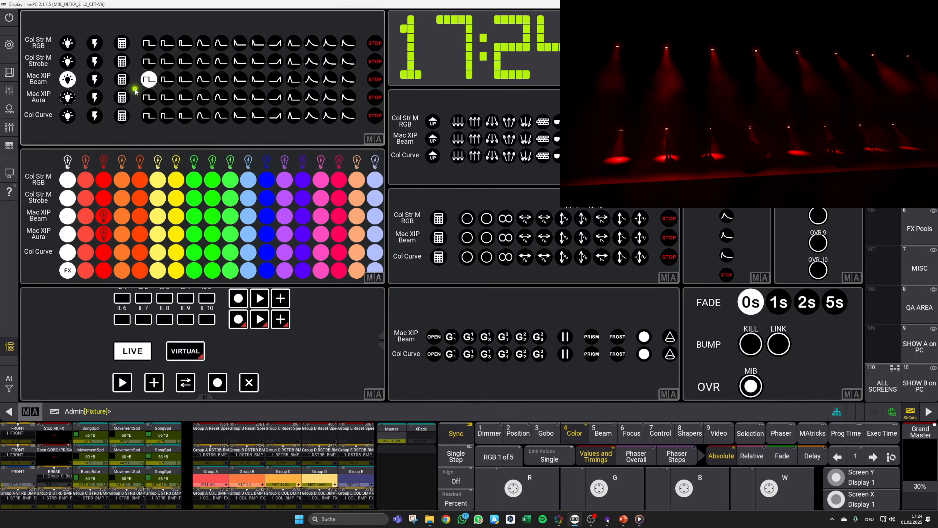
Change the Mac XIP Beam effect's group to Group C SymRig B and close its effect settings.
left_click(123, 84)
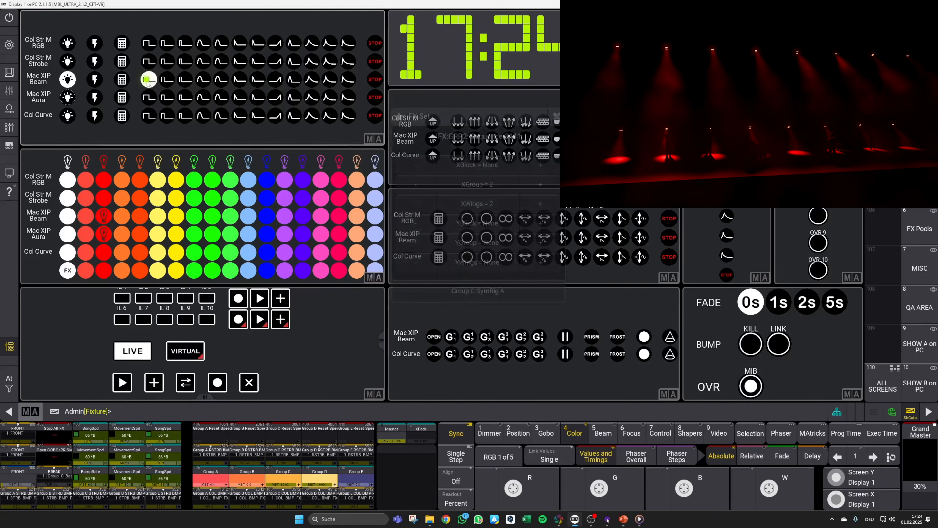
left_click(537, 293)
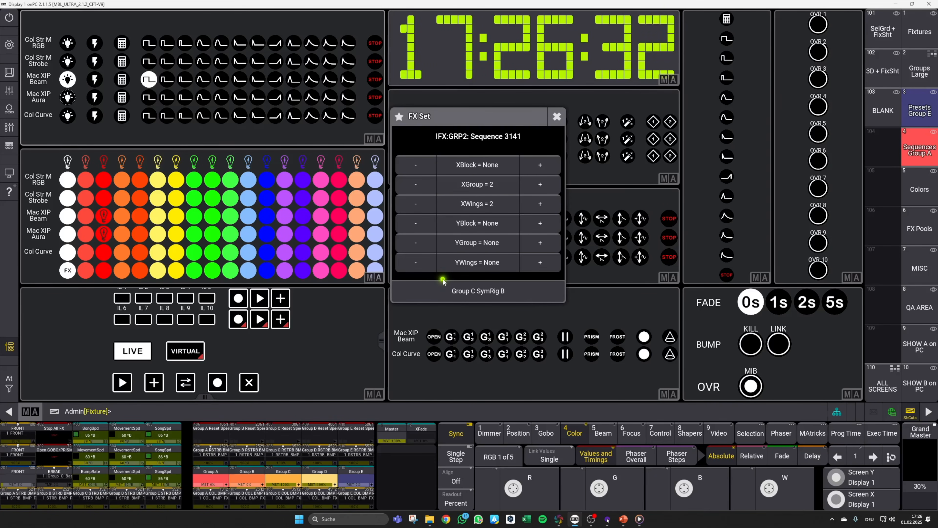
left_click(557, 117)
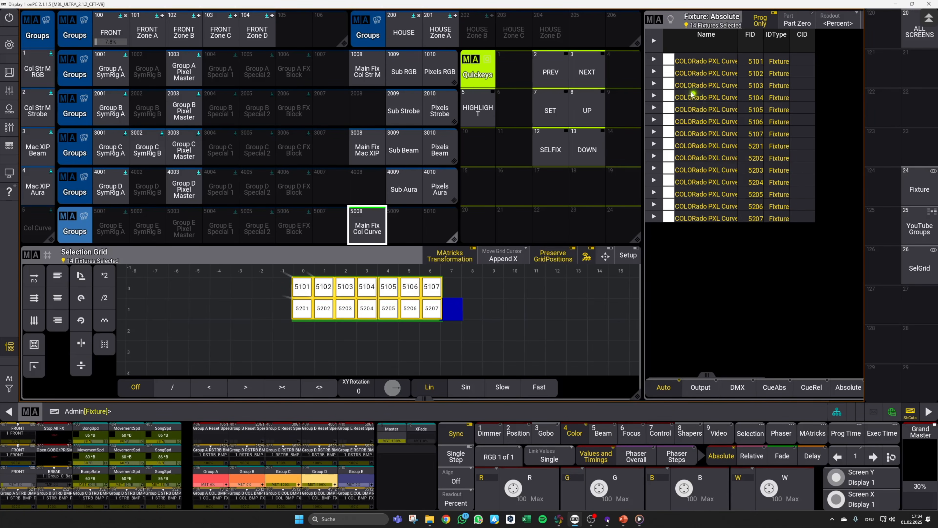
Expand the COLORado PXL Curve fixtures with Prog Only off, examine the heads of fixture 5103 in the selection grid, and clear the selection.
left_click(653, 59)
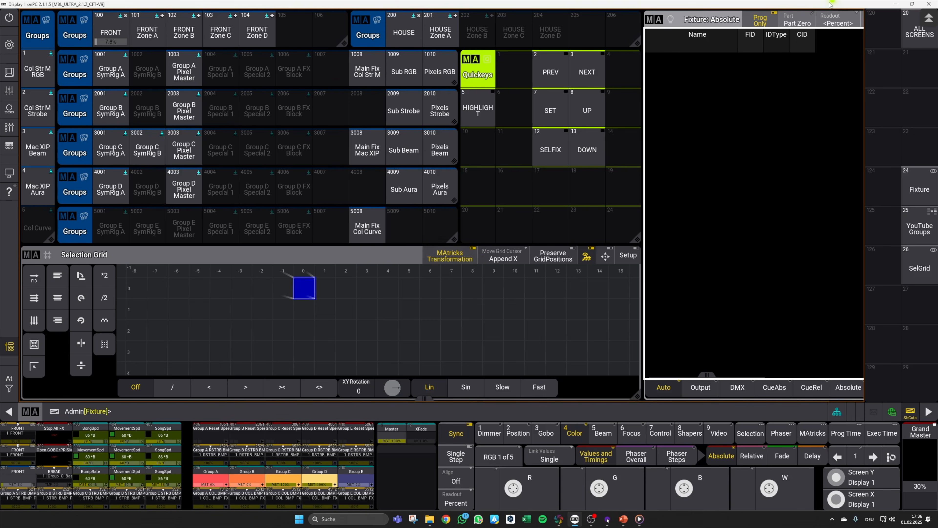
left_click(761, 20)
scroll(710, 255, "down", 15)
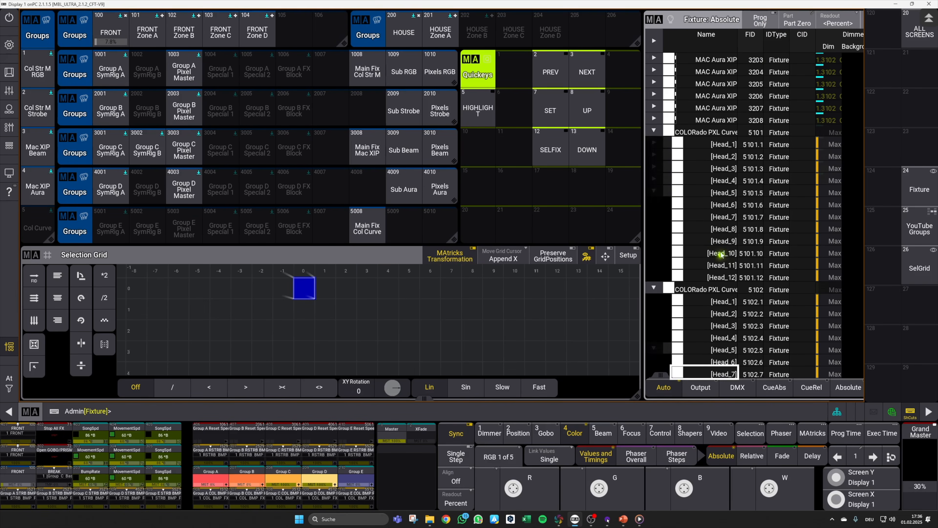
scroll(732, 243, "up", 4)
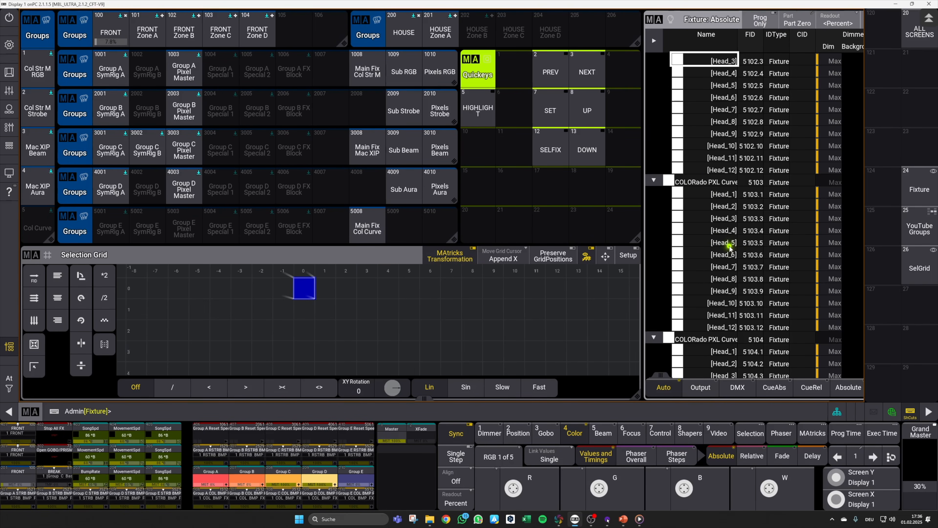
left_click(695, 182)
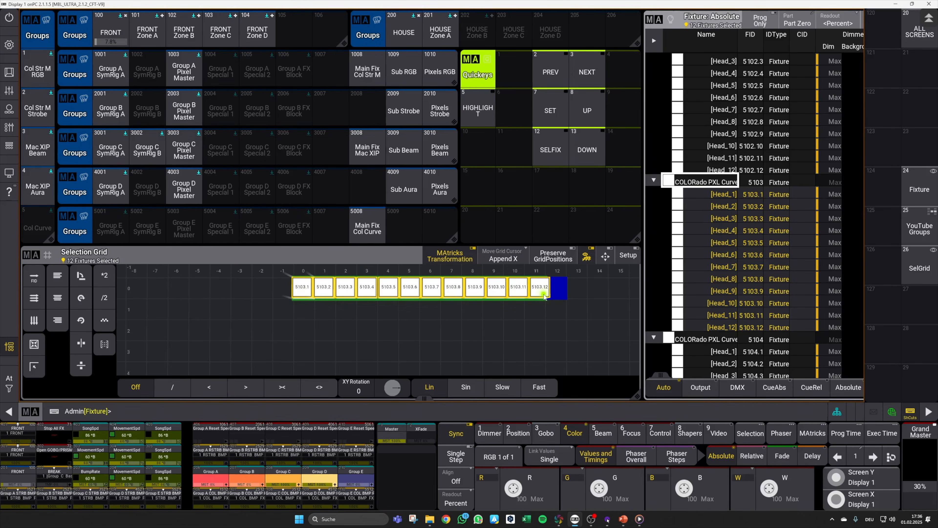
key("Escape")
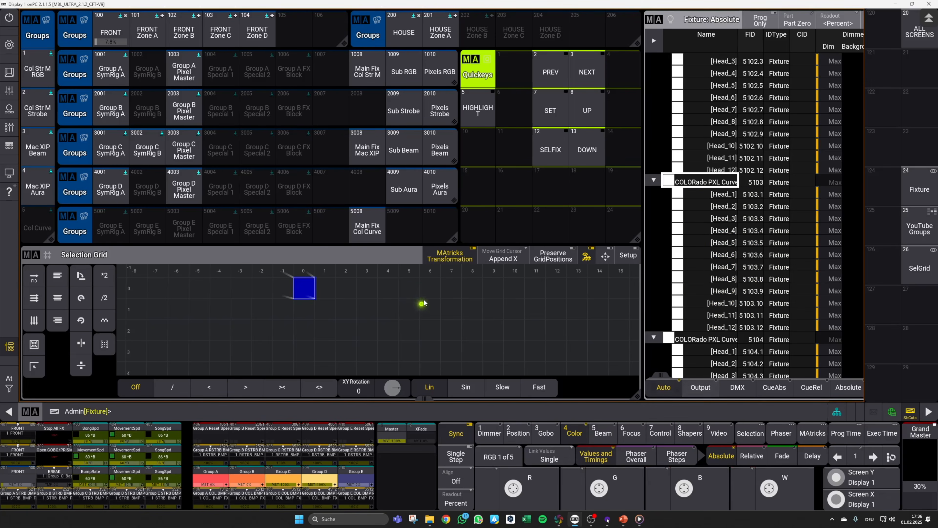
Select the heads of all Main Fix Col Curve fixtures and store them as group 5009 named "Single Heads".
left_click(363, 229)
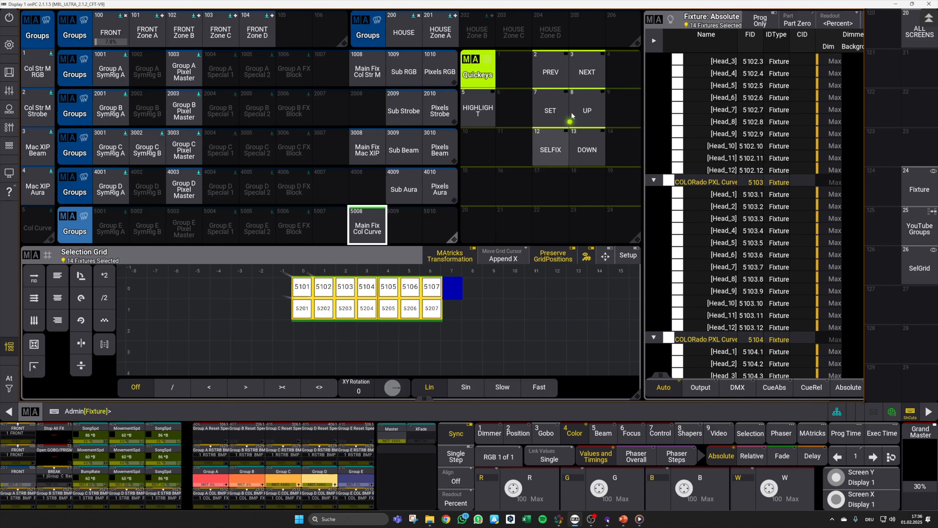
left_click(587, 150)
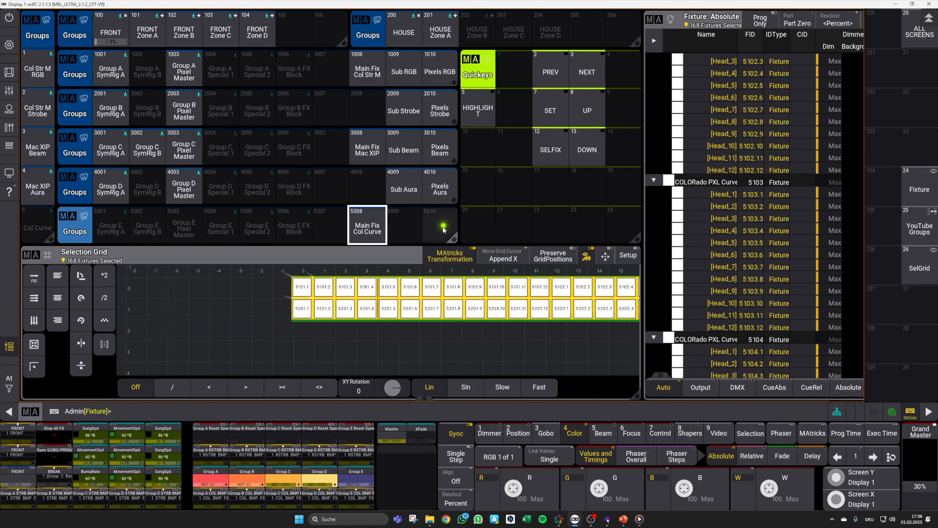
left_click(410, 228)
left_click_drag(416, 241, 403, 199)
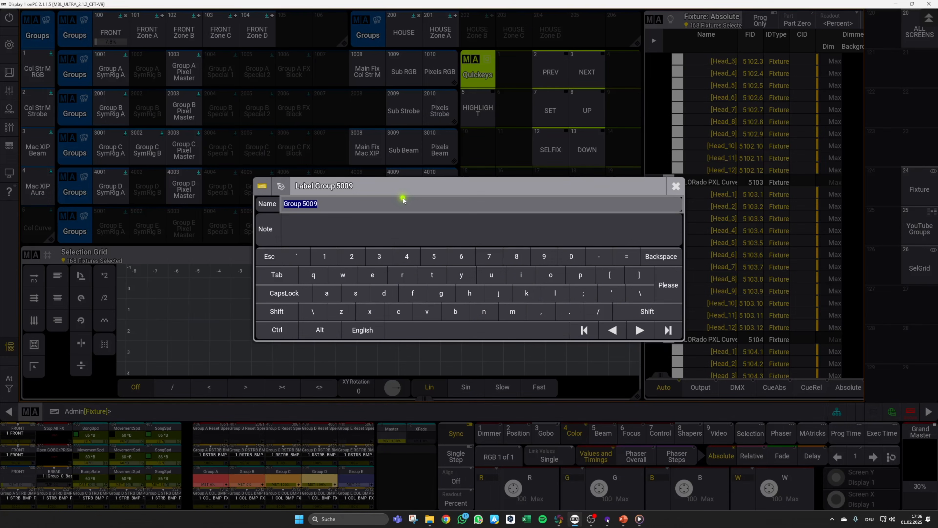
type("Single Heads")
key("Return")
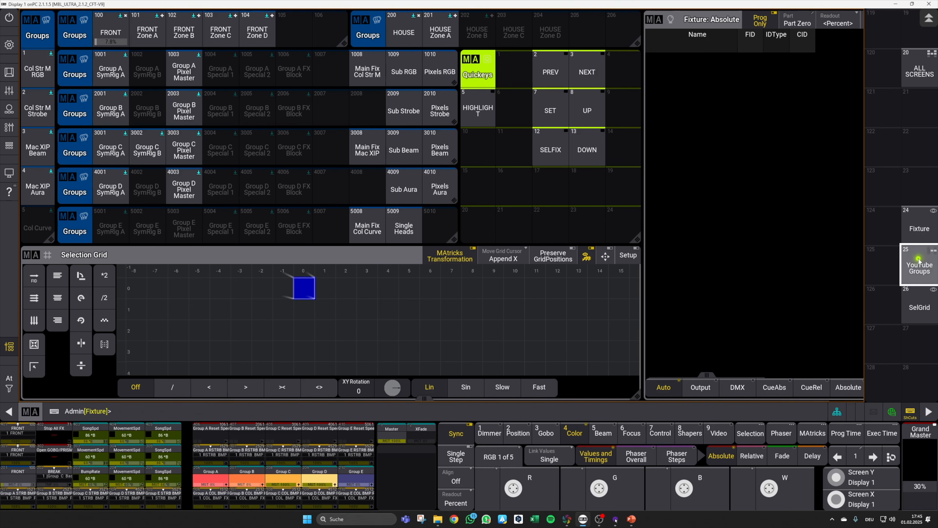
Recall the Fixture view, expand the COLORado PXL Curve fixtures and select all their heads.
left_click(920, 238)
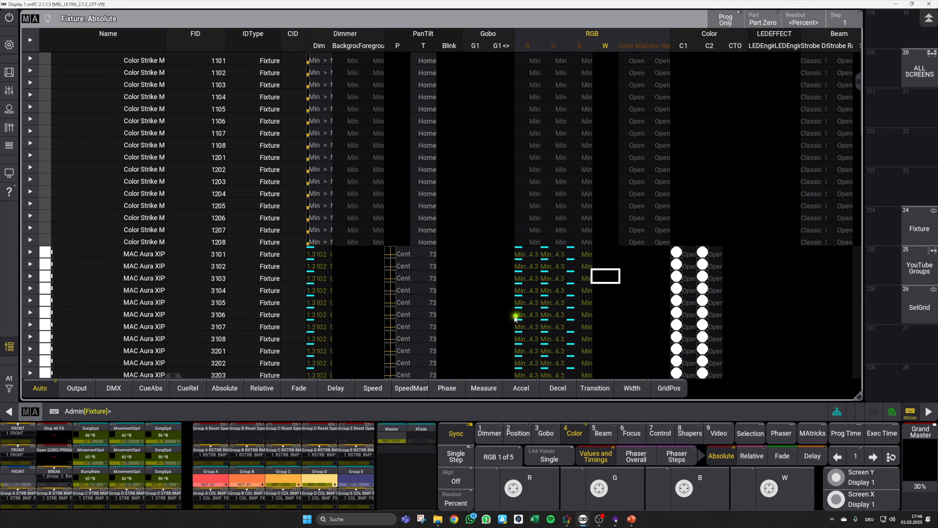
left_click_drag(515, 316, 522, 130)
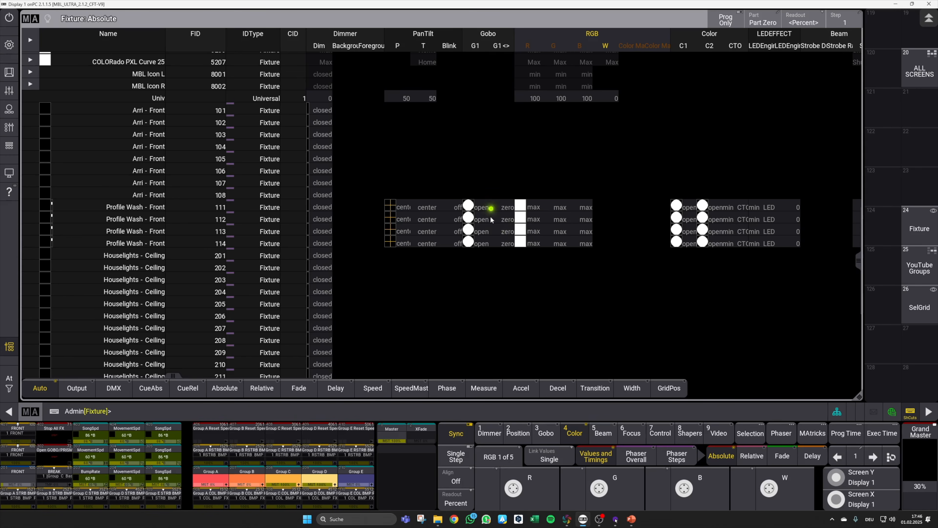
scroll(501, 241, "up", 8)
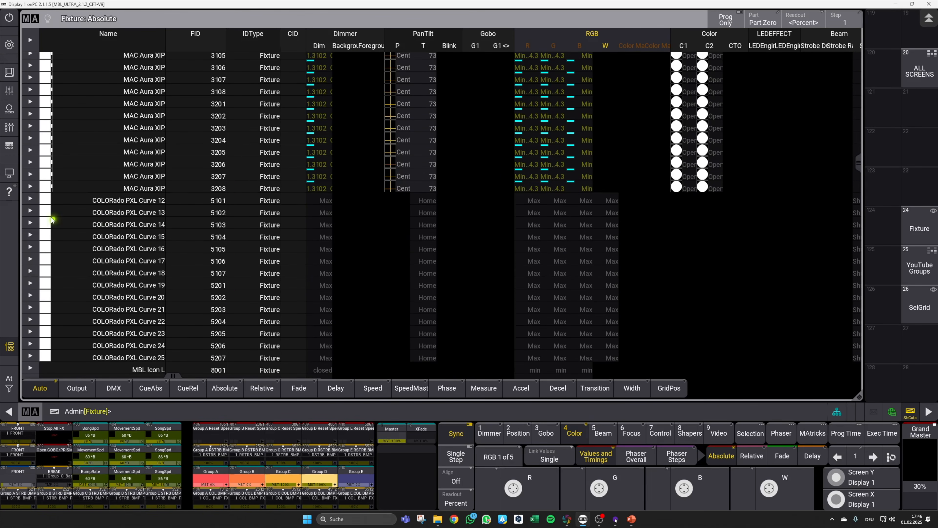
left_click(30, 213)
left_click_drag(347, 316, 350, 251)
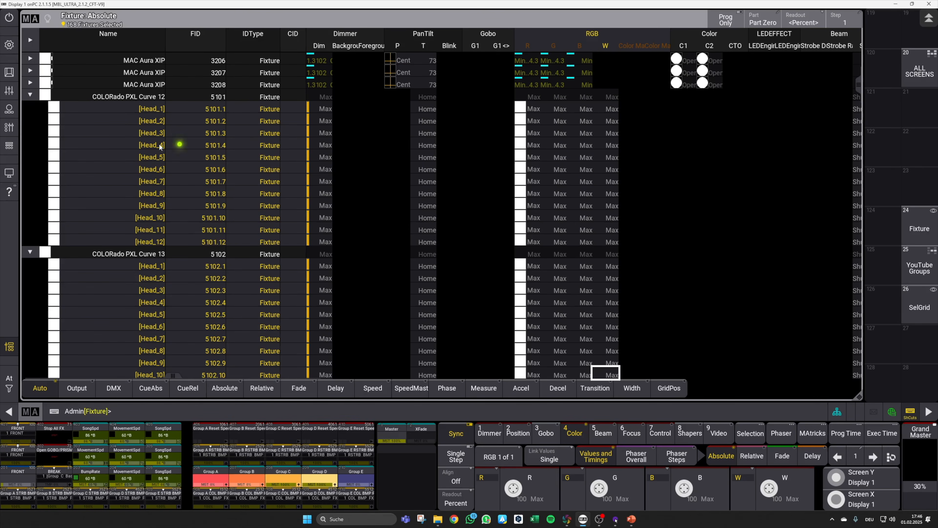
Set the dimmer of the selected COLORado PXL Curve heads to Min.
left_click(495, 434)
left_click(545, 497)
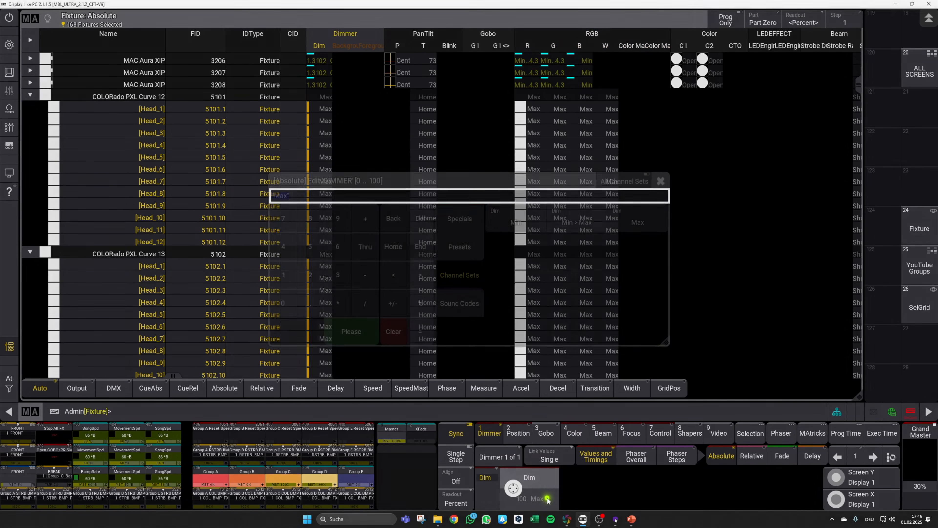
left_click(548, 498)
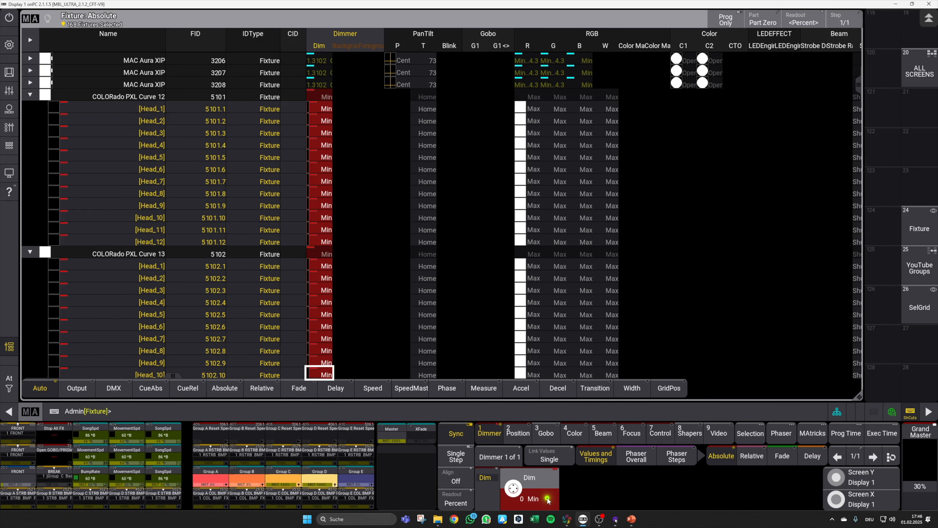
Save the heads' dimmer value as their default with the Store Default command, and clear the selection and programmer.
left_click(561, 417)
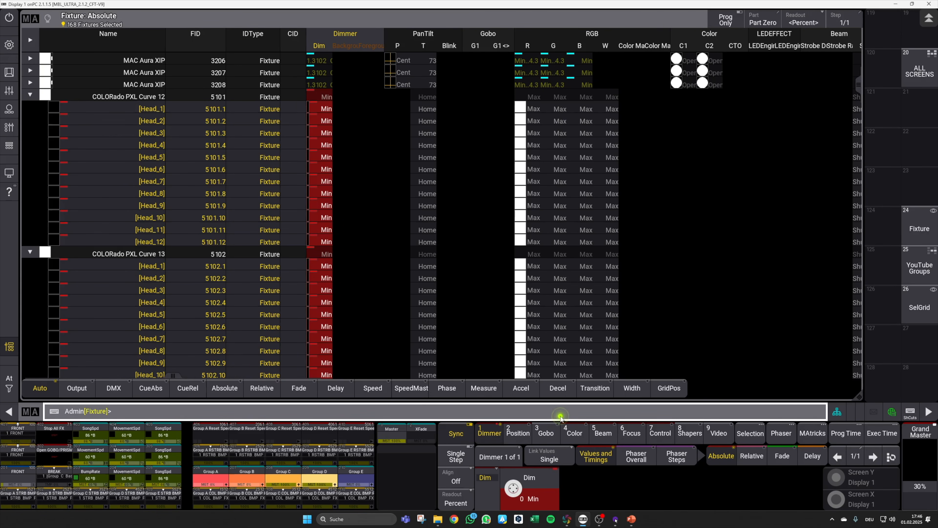
type("Store Default")
key("Return")
left_click(457, 292)
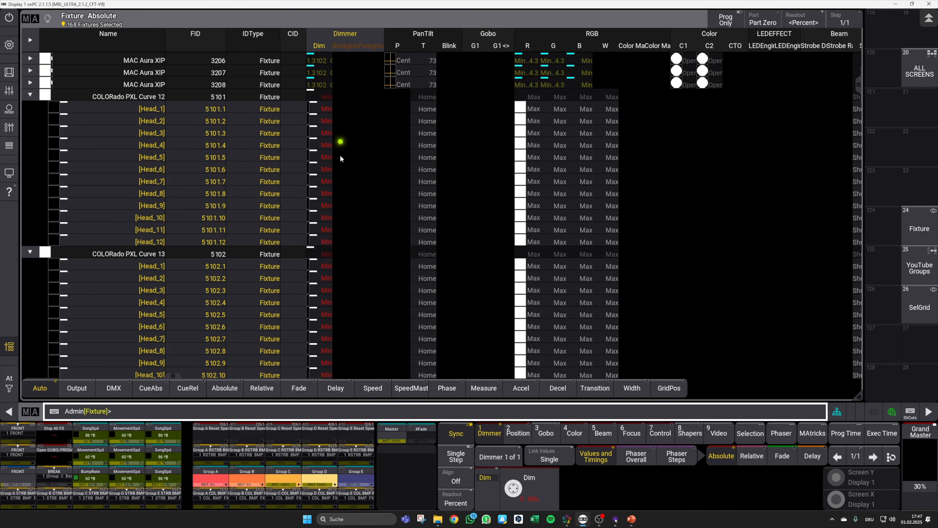
left_click(910, 413)
key("Escape")
key("Escape")
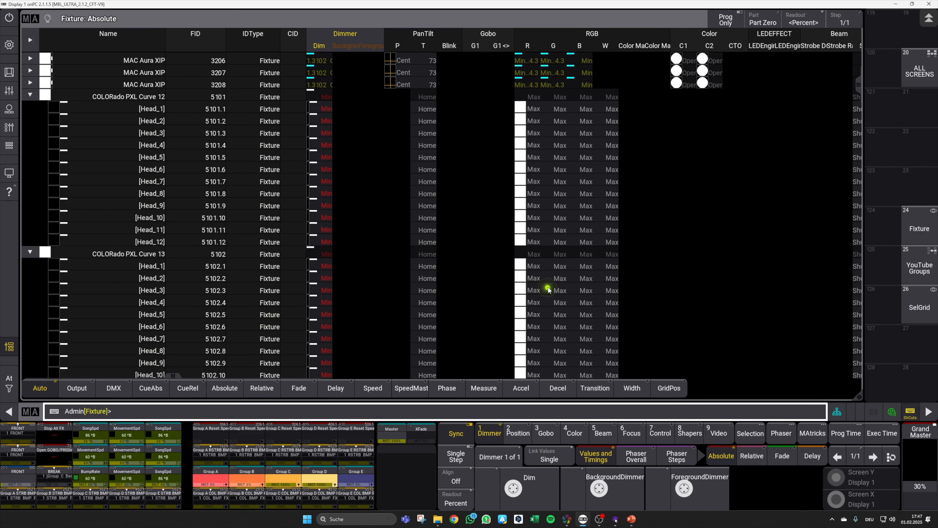
Recall the YouTube Groups view and select the Single Heads group, examining its heads in the selection grid.
left_click(920, 268)
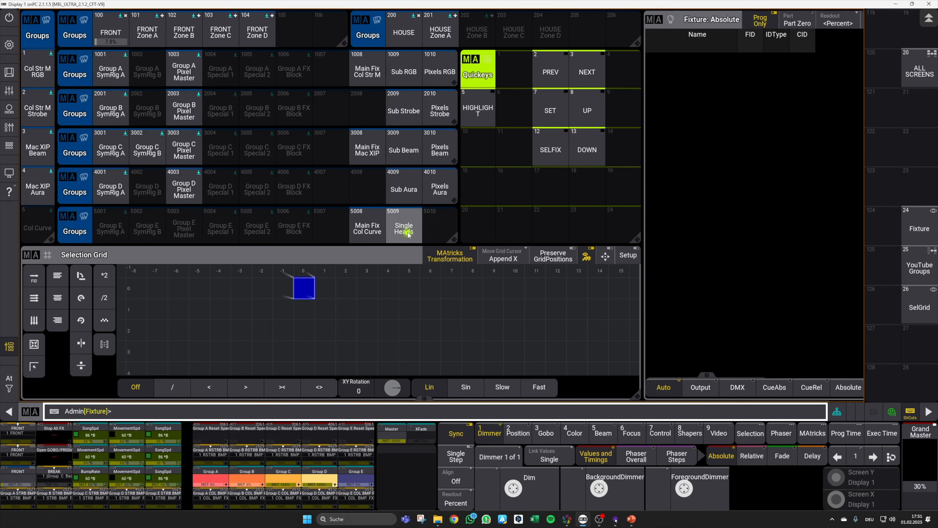
left_click(406, 231)
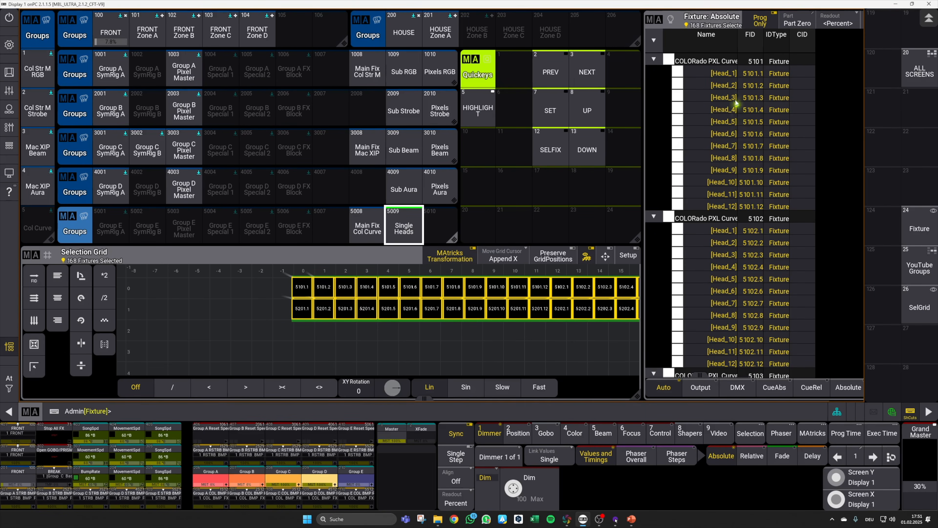
left_click(458, 353)
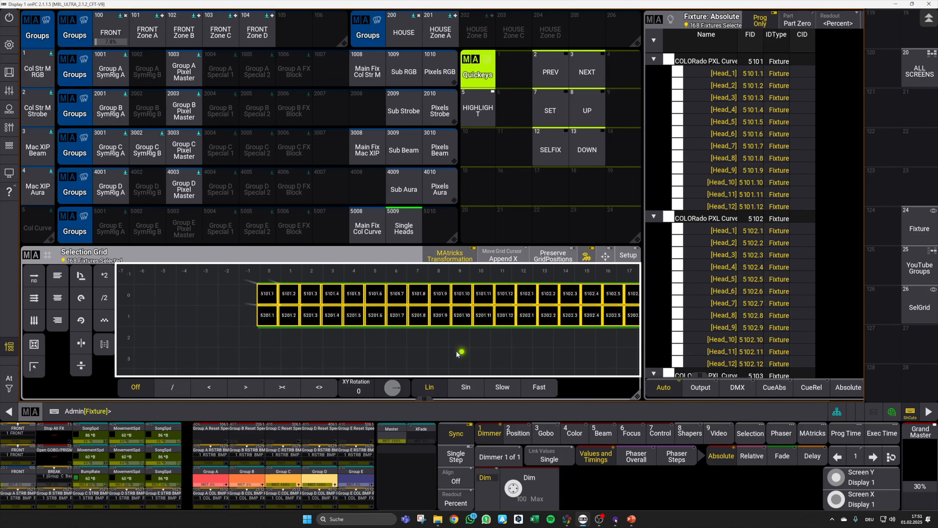
left_click_drag(458, 353, 375, 357)
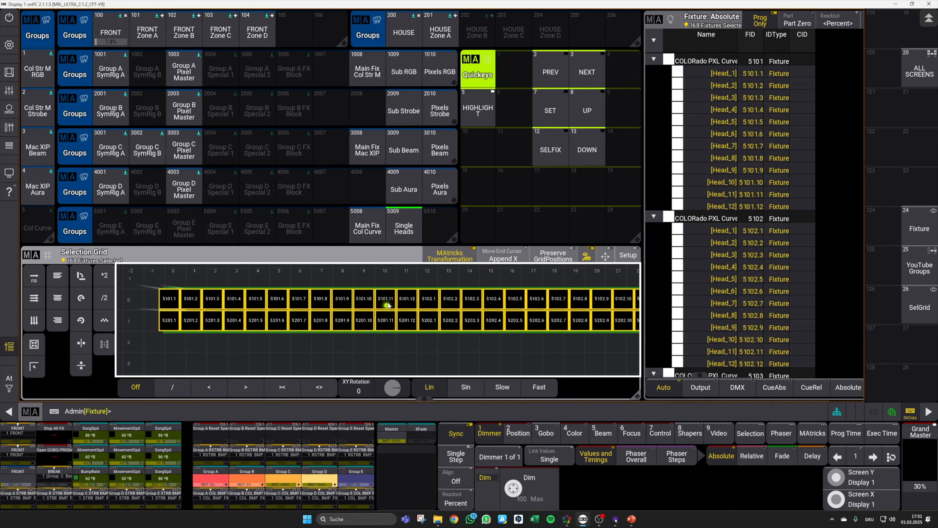
Switch off Highlight for the selected Single Heads group.
left_click(477, 110)
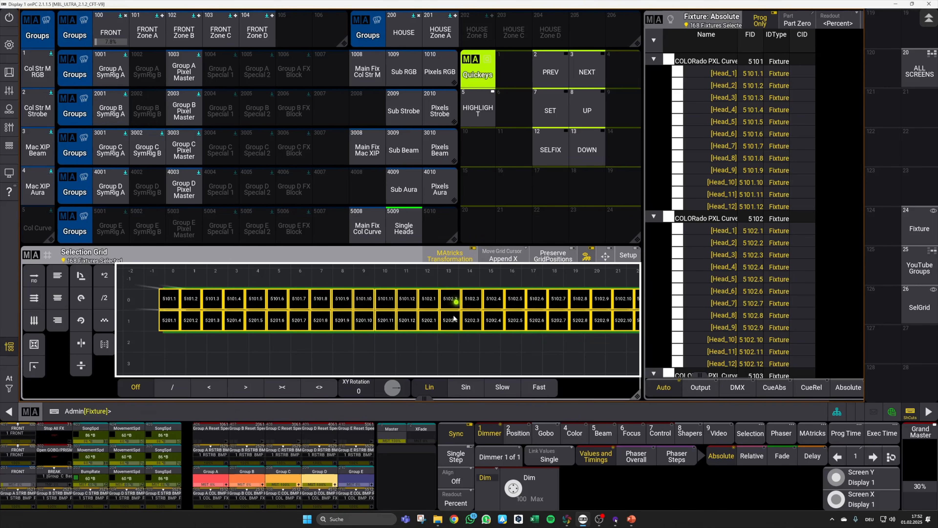
left_click(477, 338)
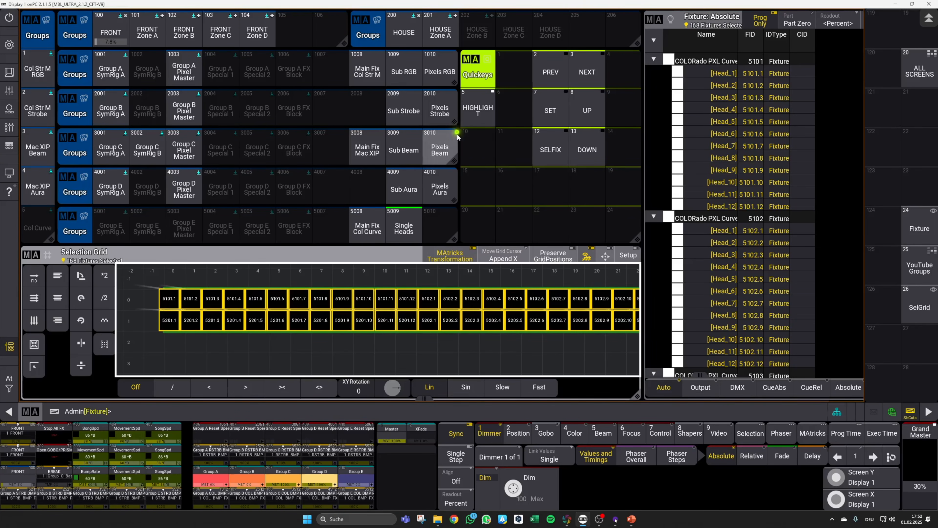
left_click(479, 158)
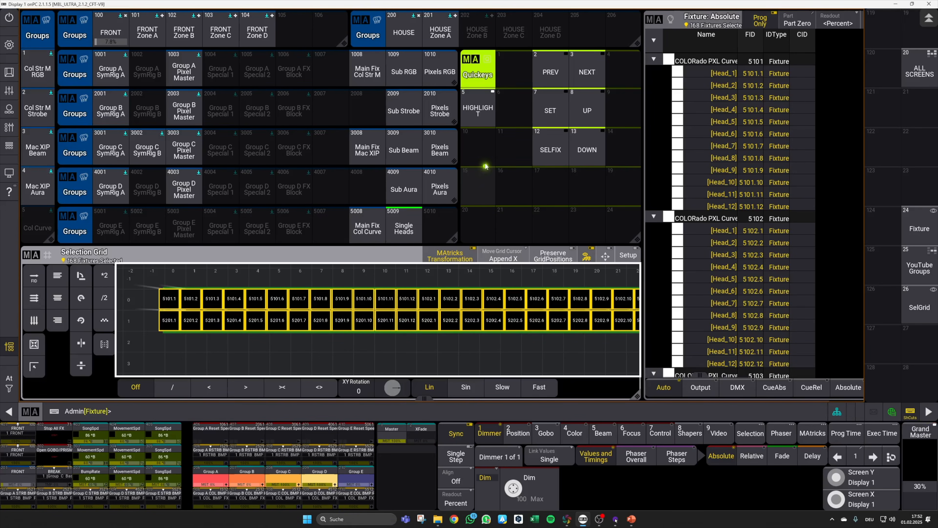
left_click(478, 111)
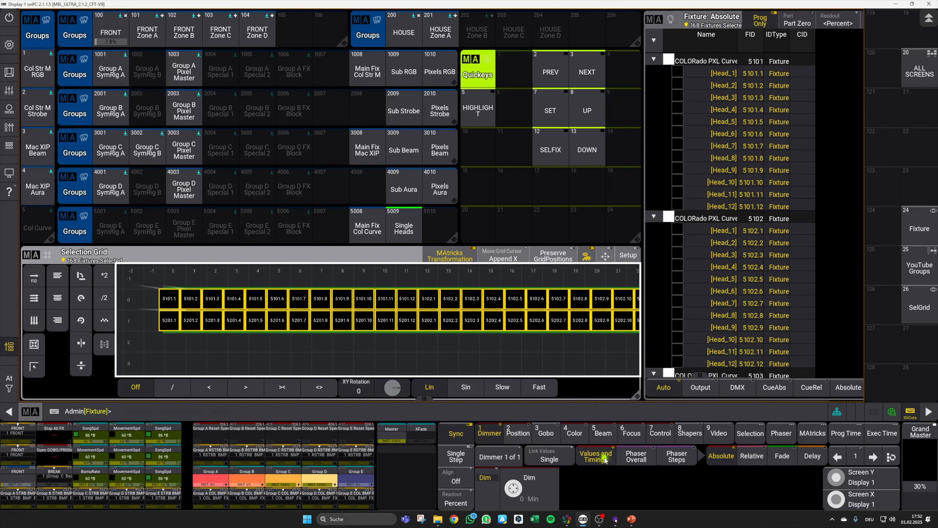
Set the selected heads' dimmer to full and their shutter Sh1 to Shutter Open.
left_click(526, 393)
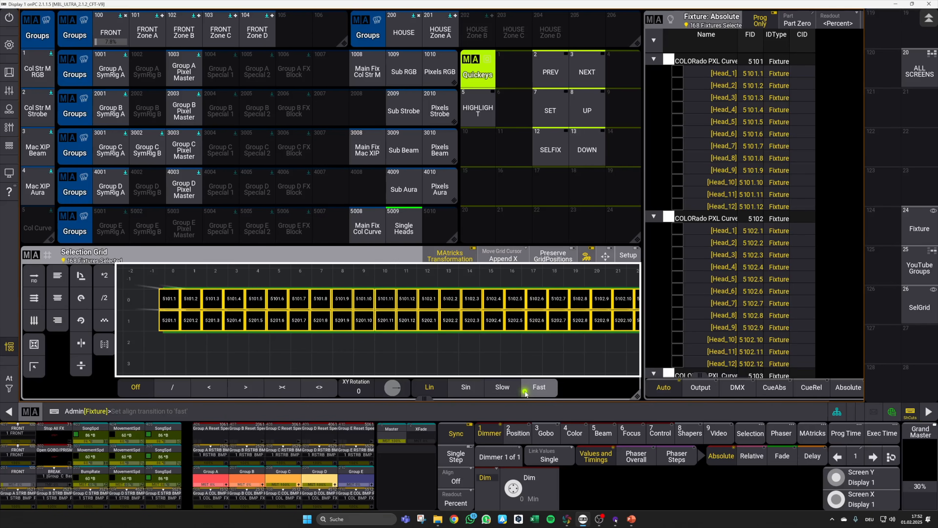
key("f")
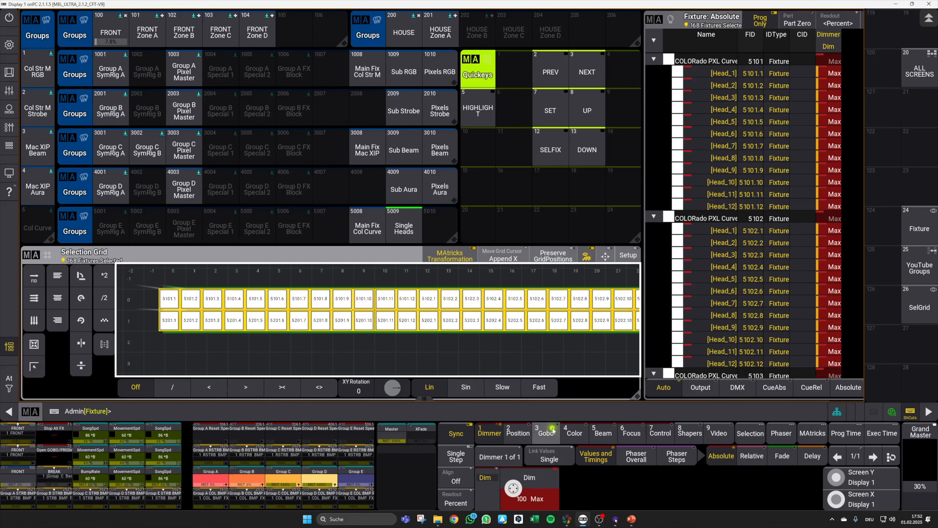
left_click(598, 446)
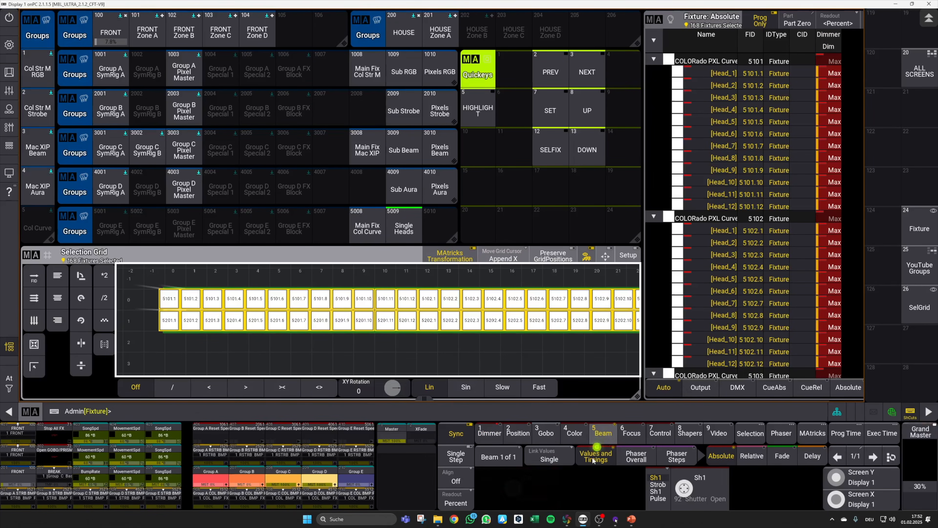
left_click(715, 497)
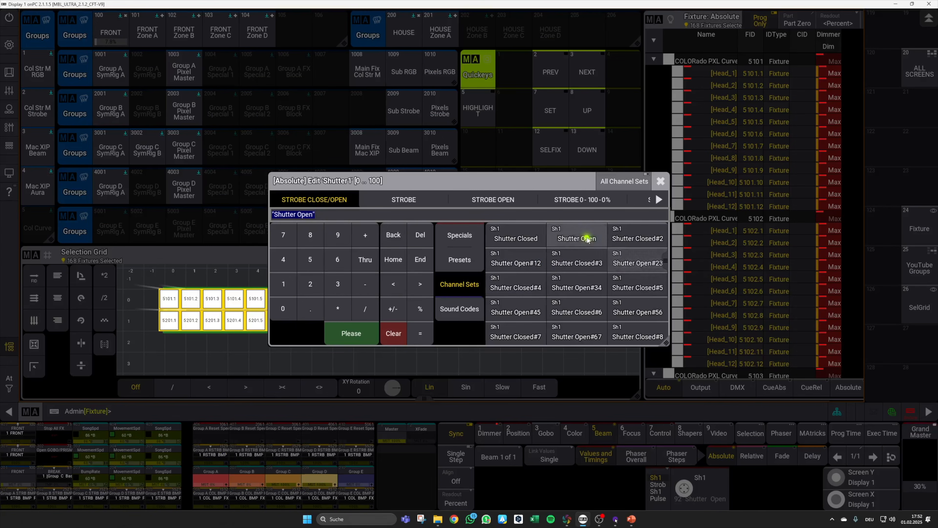
left_click(585, 244)
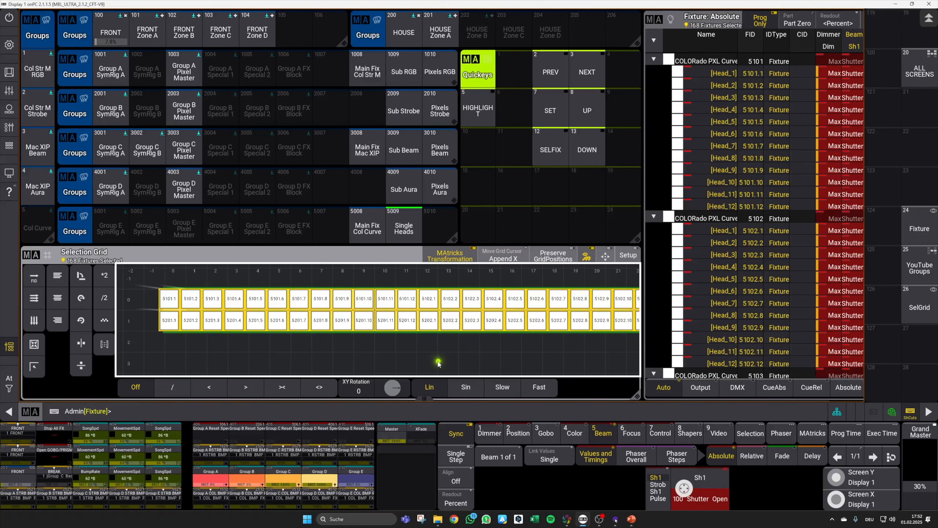
Save the heads' full dimmer and open shutter as their highlight values with the Store Highlight command, and clear the selection and programmer.
left_click(445, 414)
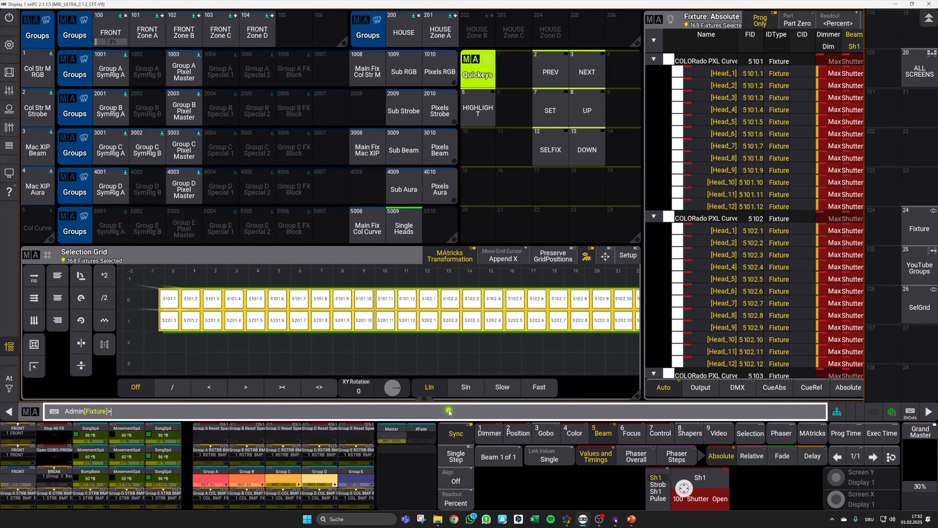
type("Store Highlight")
key("Return")
left_click(436, 287)
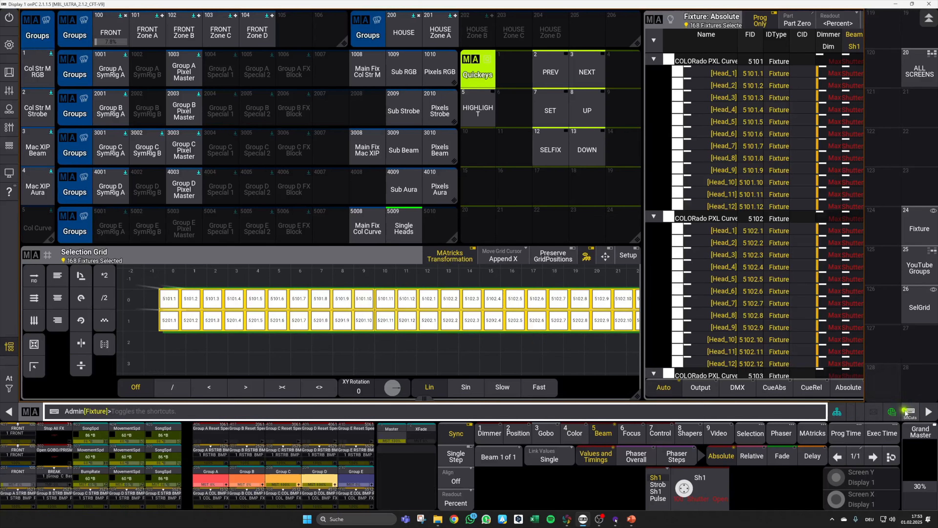
left_click(509, 281)
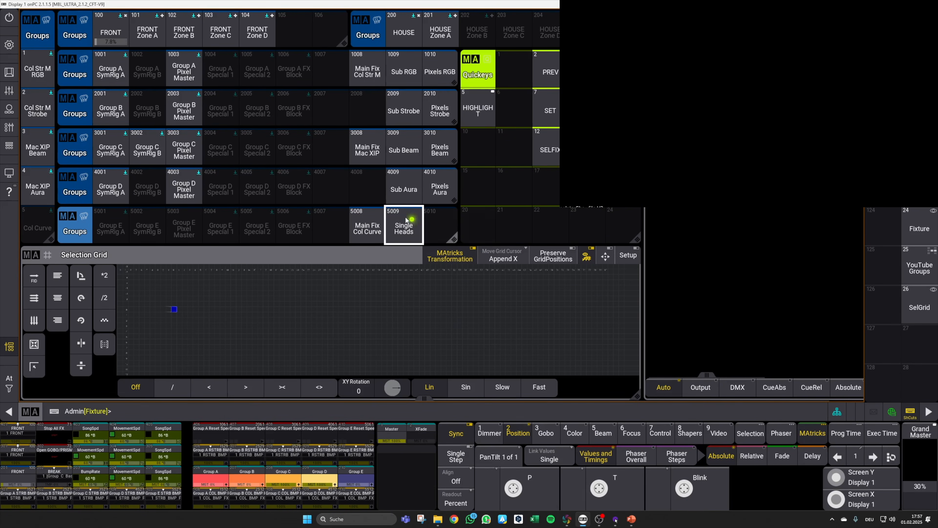
Select the Single Heads group and advance through its heads in highlight with Next, checking each column of pixels in the visualizer.
left_click(400, 231)
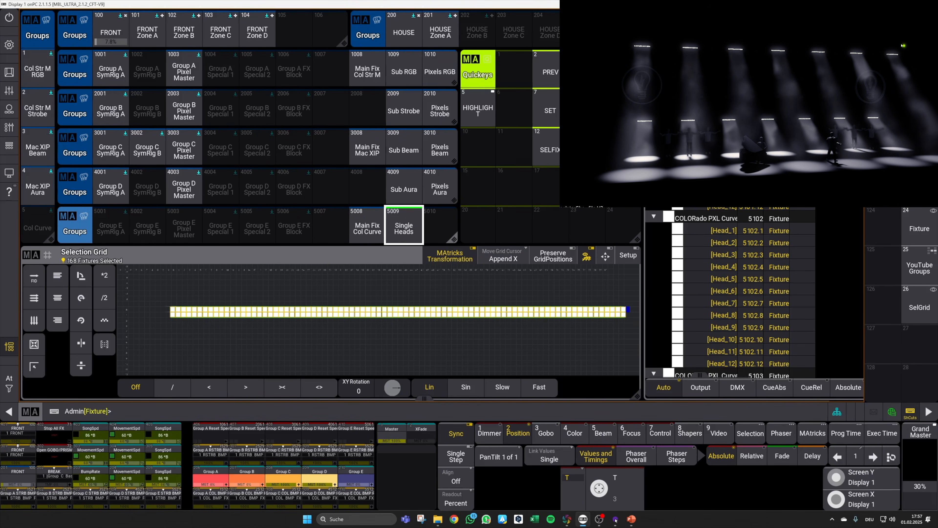
key("Page_Down")
key("Page_Down")
key("Page_Down")
key("Page_Down")
key("Page_Down")
key("Page_Down")
key("Page_Down")
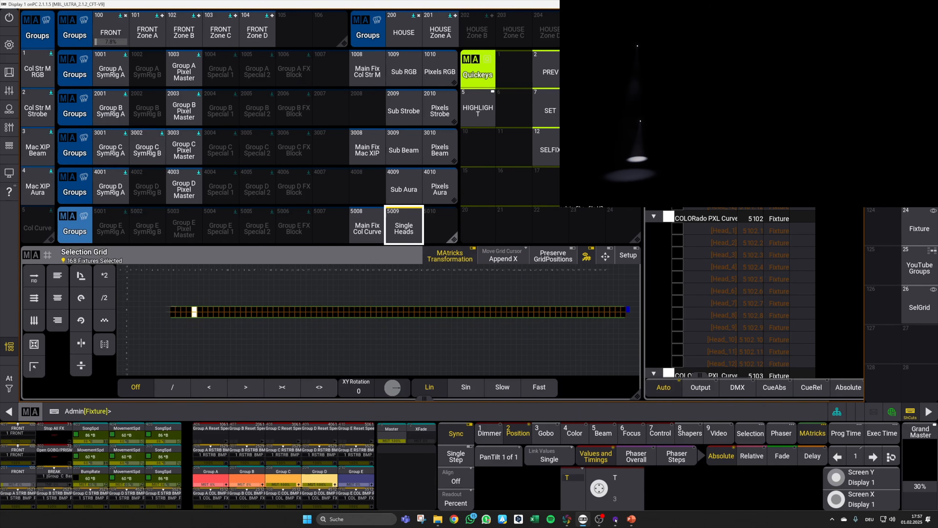
key("Page_Down")
key("Page_Down")
key("Page_Down")
key("Page_Down")
key("Page_Down")
key("Page_Down")
key("Page_Down")
key("Page_Down")
key("Page_Down")
key("Page_Down")
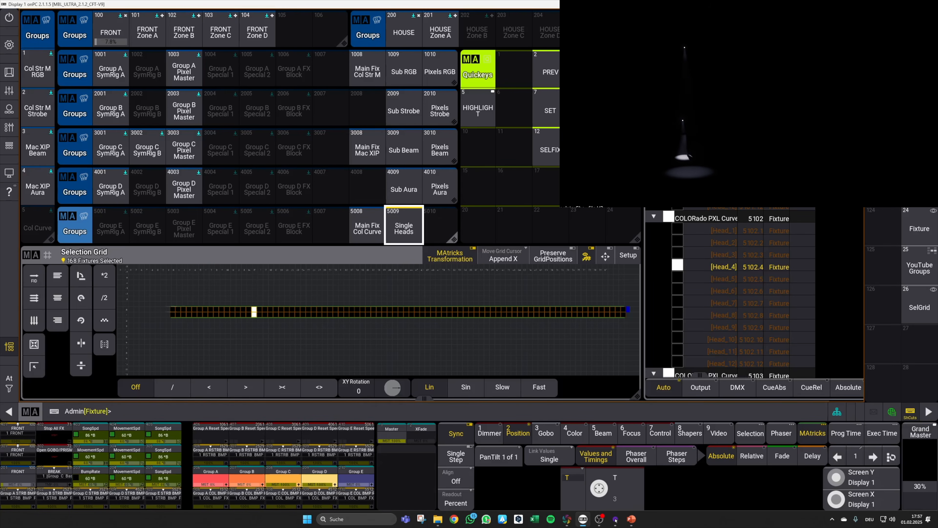
key("Page_Down")
key("Page_Down")
key("Page_Down")
key("Page_Down")
key("Page_Down")
key("Page_Down")
key("Page_Down")
key("Page_Down")
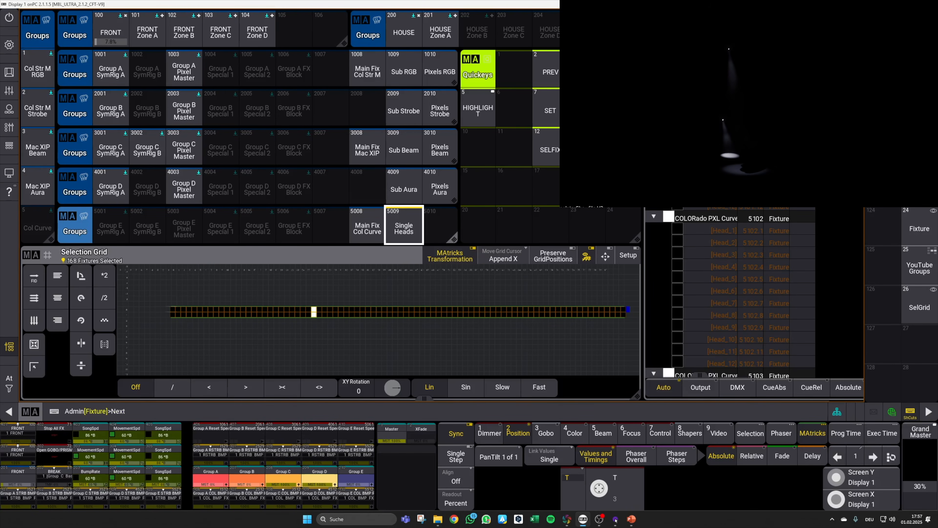
key("Page_Down")
key("Page_Down")
key("Page_Down")
key("Page_Down")
key("Page_Down")
key("Page_Down")
key("Page_Down")
key("Page_Down")
key("Page_Down")
key("Page_Down")
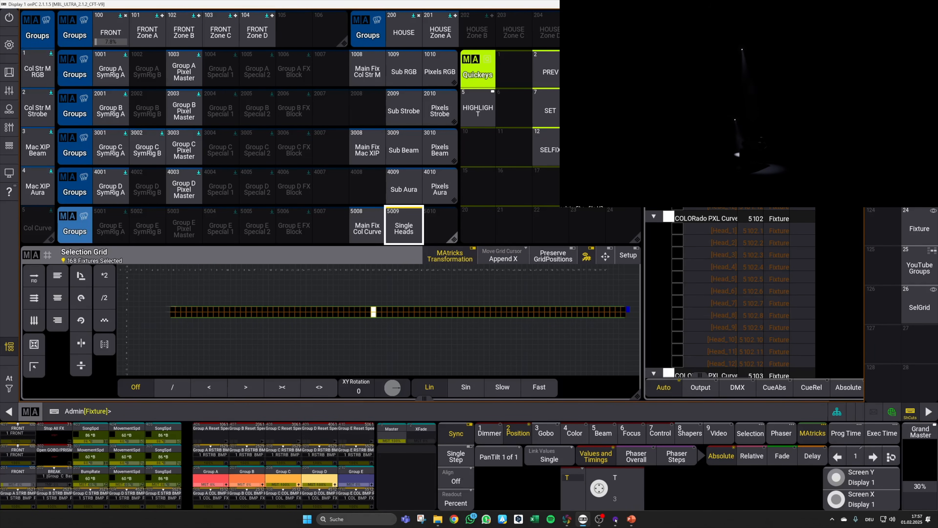
left_click(585, 74)
left_click(585, 74)
left_click(585, 74)
left_click(584, 74)
left_click(584, 75)
left_click(584, 75)
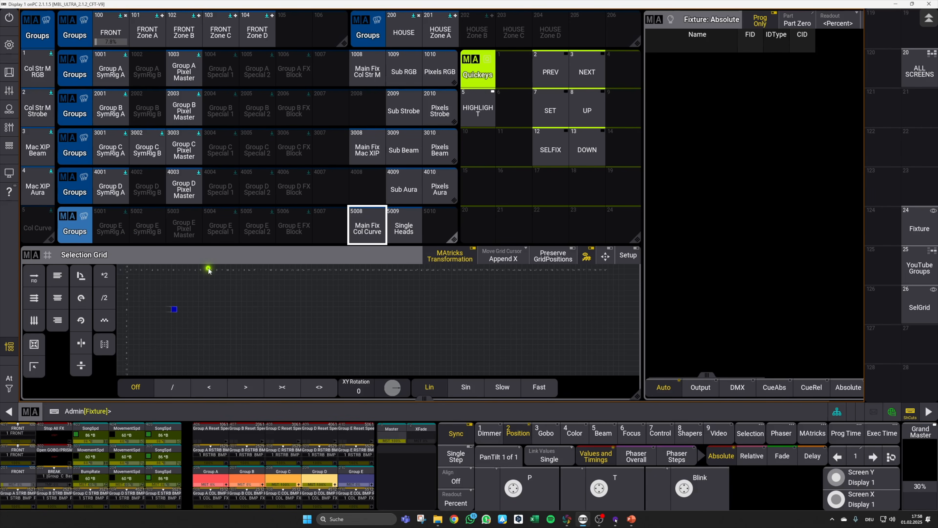
Store the Single Heads selection into group 5001 Group E SymRig A with Overwrite, and clear the selection.
left_click(406, 229)
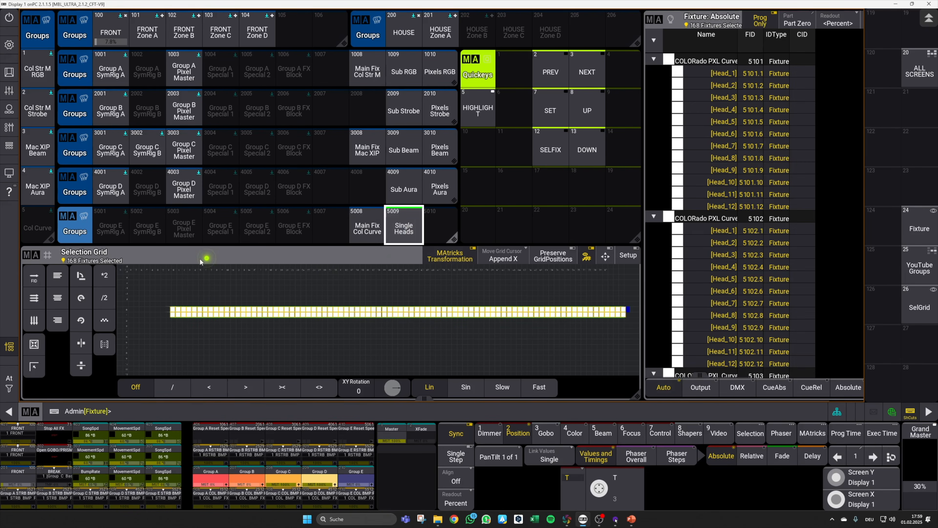
key("s")
left_click(111, 227)
left_click(383, 291)
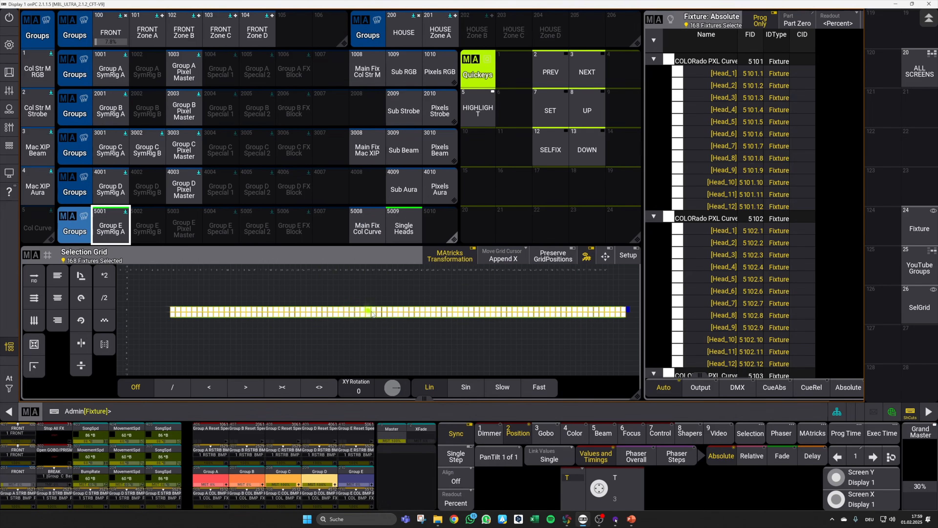
key("Escape")
Store the Main Fix Col Curve selection into group 5003 Group E PixelMaster with Overwrite.
left_click(377, 234)
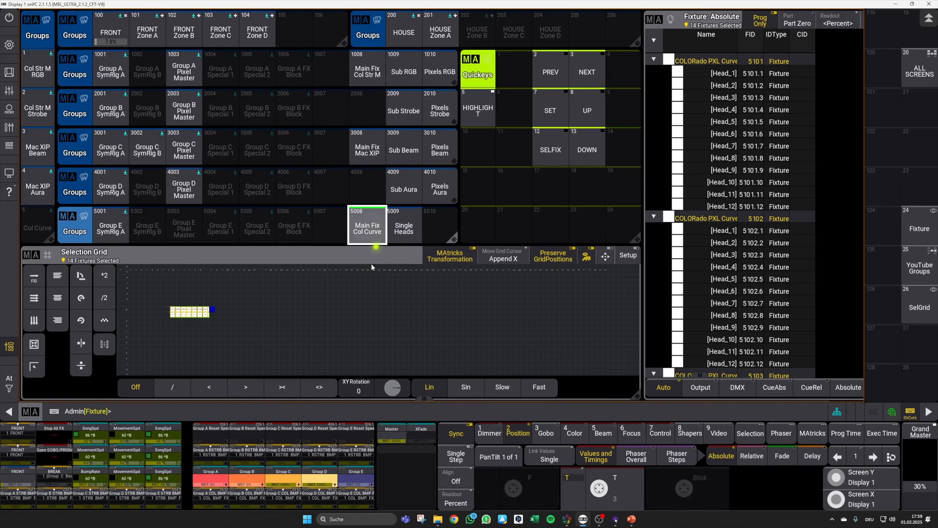
key("s")
left_click(187, 227)
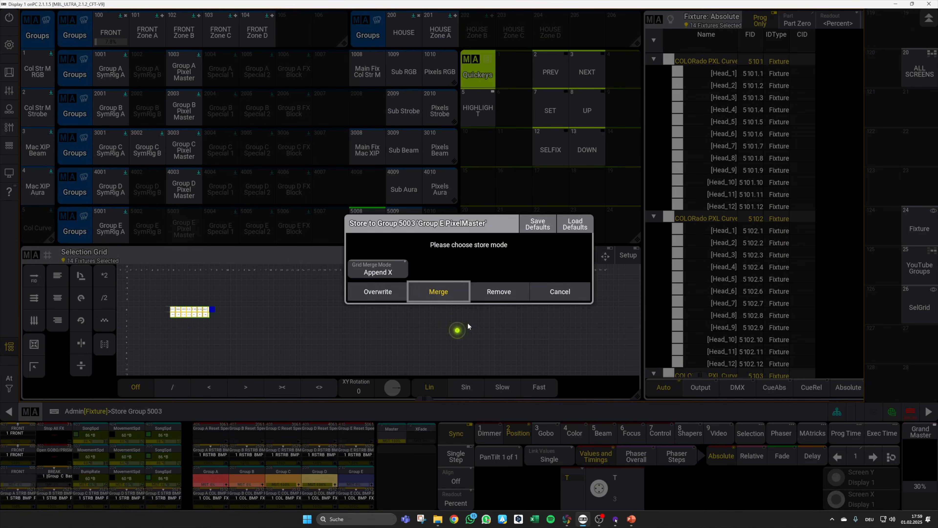
left_click(368, 292)
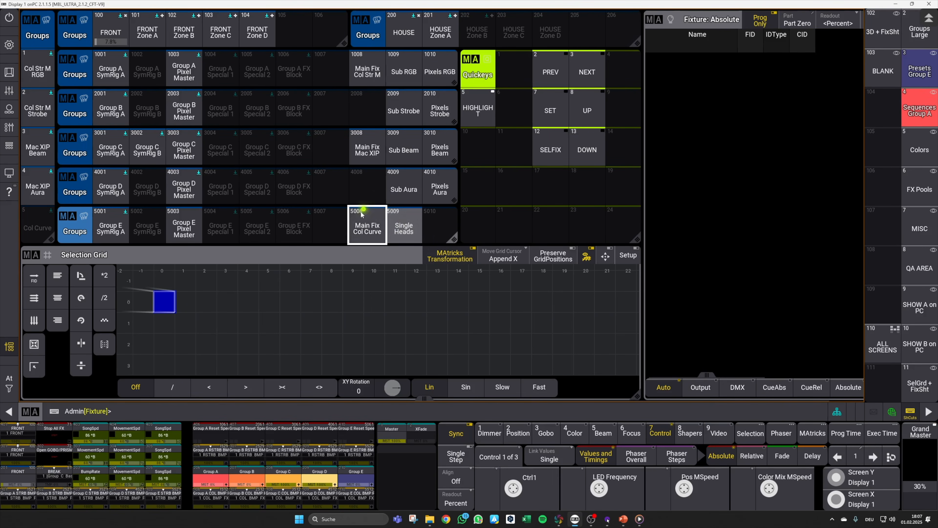
Select the Single Heads group and examine its Position, Beam and Focus attributes and its selection grid.
left_click(407, 236)
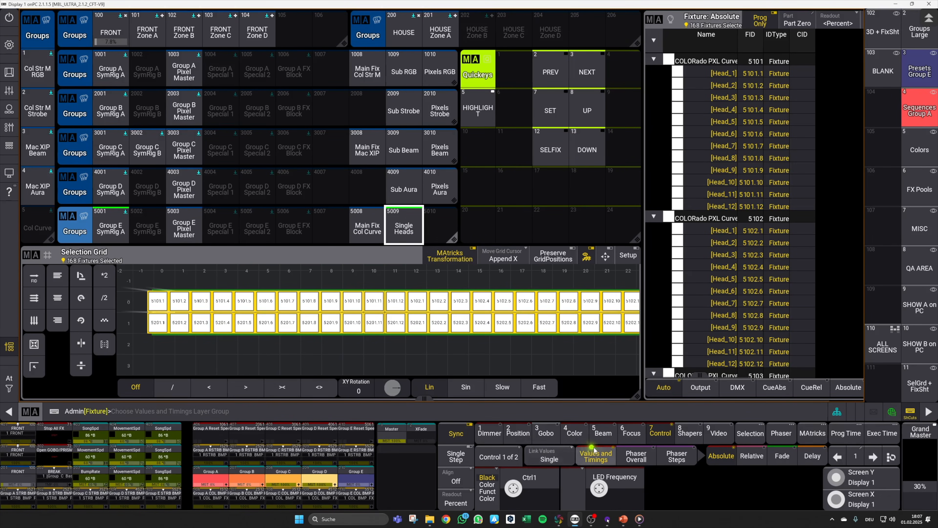
left_click(518, 434)
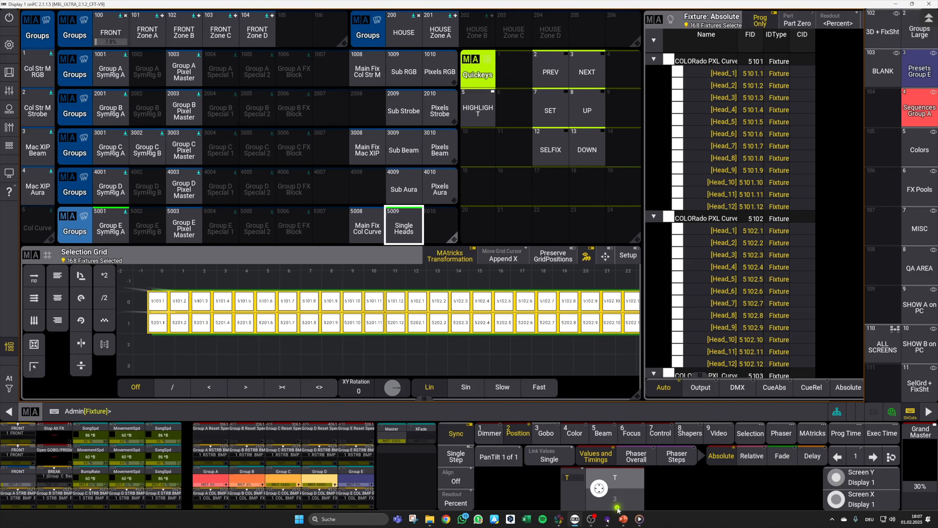
left_click(607, 435)
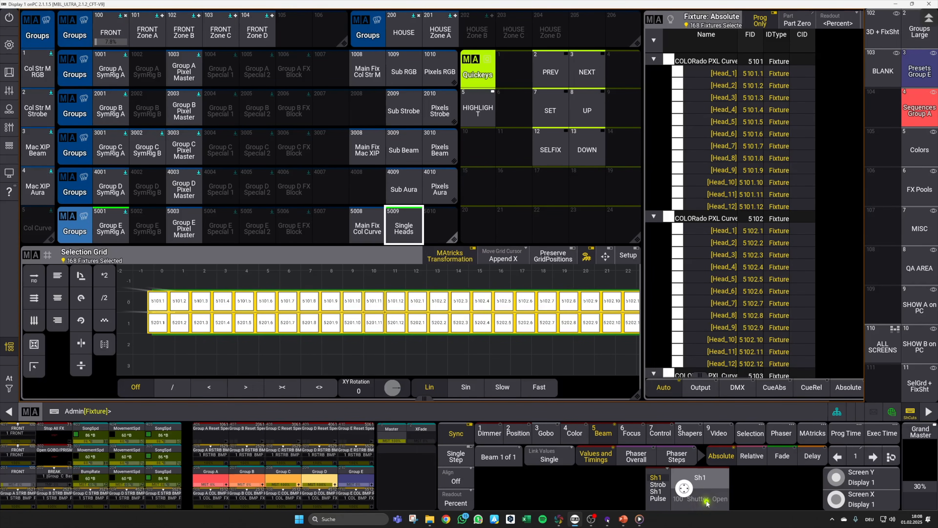
left_click(633, 433)
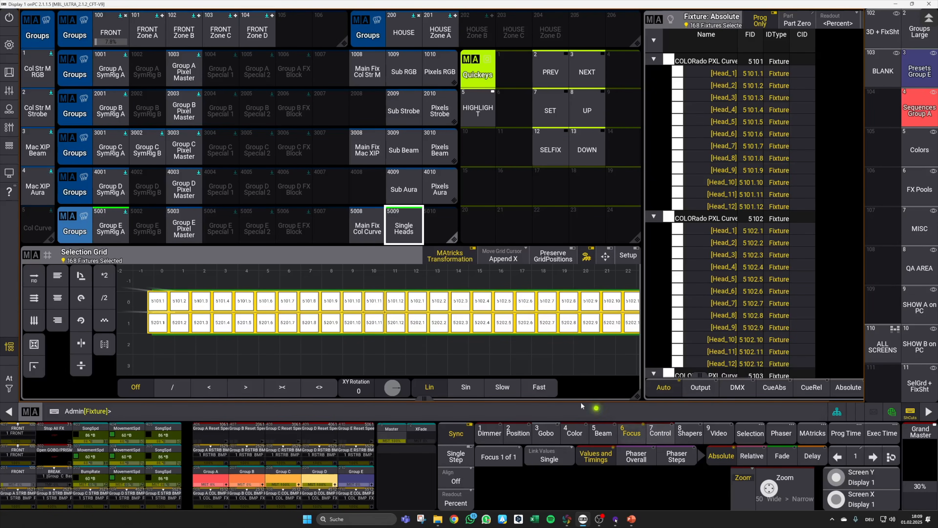
scroll(451, 344, "down", 2)
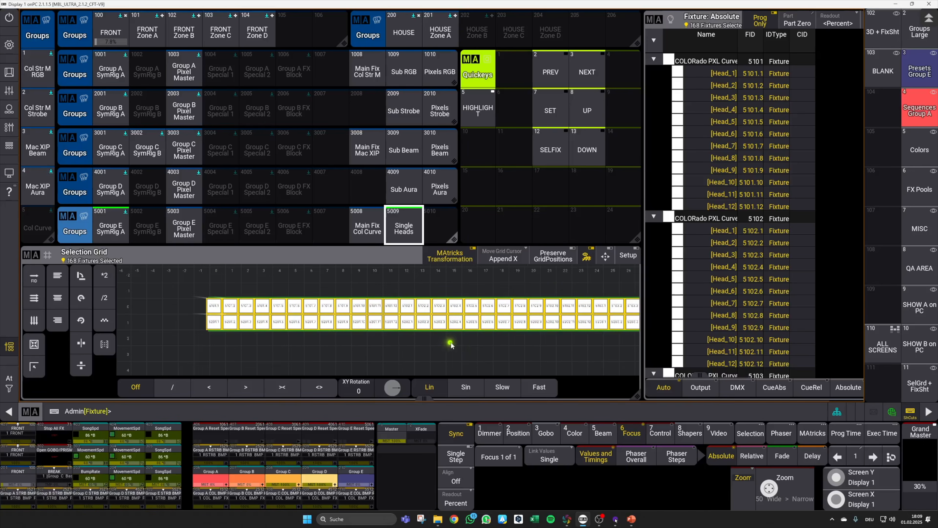
left_click_drag(499, 347, 465, 348)
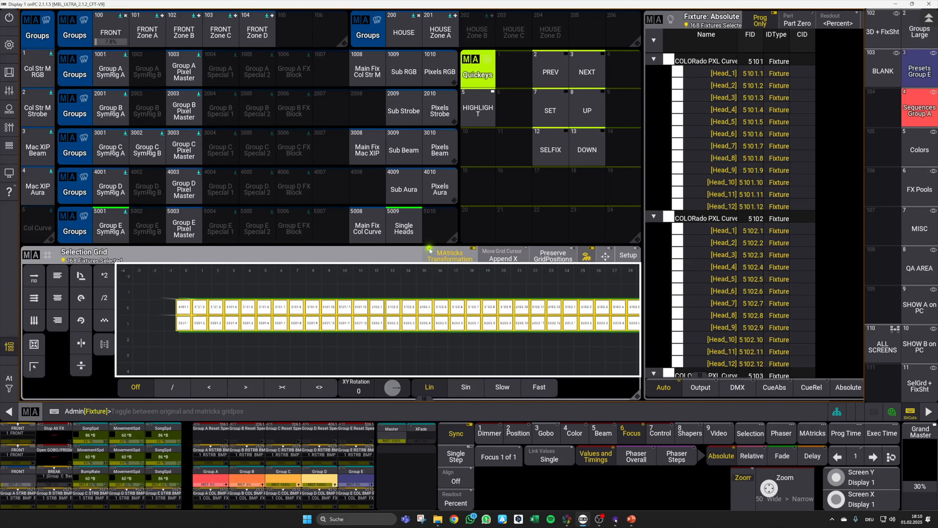
Start the last dimmer effect and the first vertical movement effect for Col Curve in the layout view, checking both in the visualizer.
left_click(920, 232)
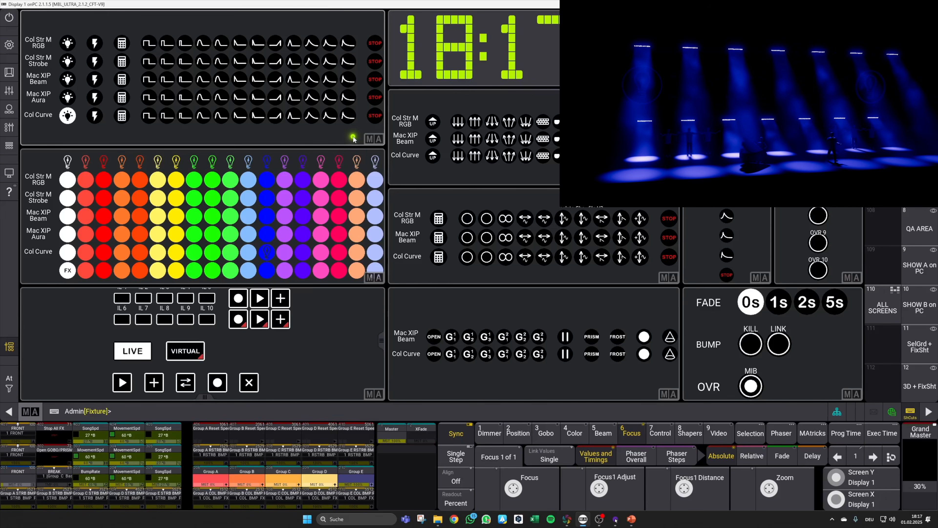
left_click(348, 117)
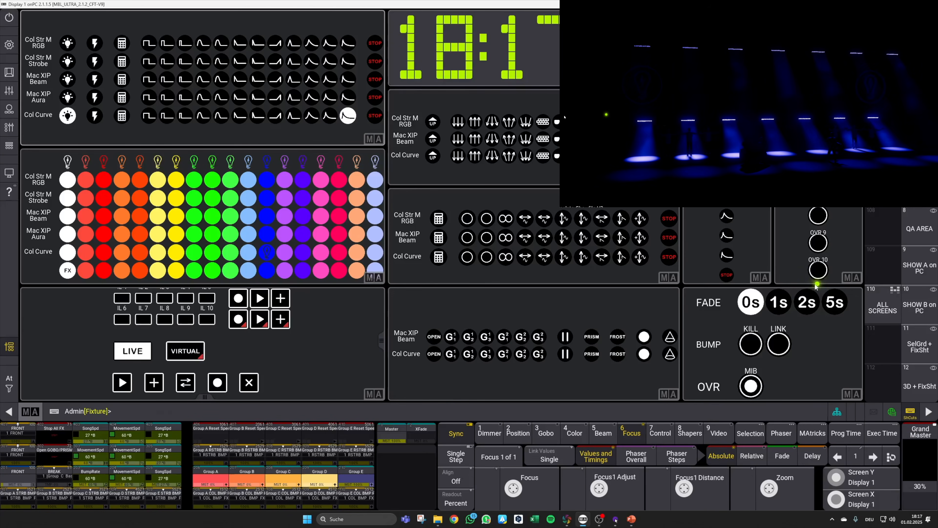
left_click(565, 219)
left_click(563, 256)
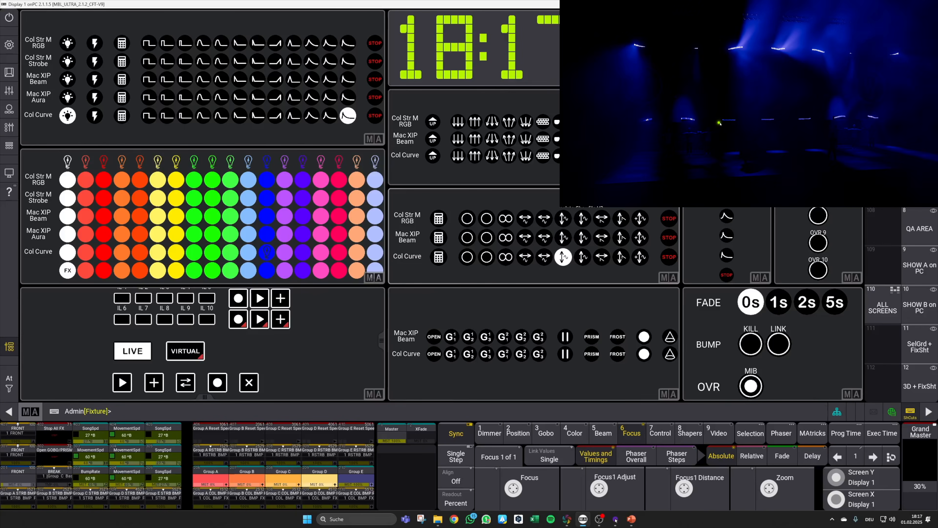
left_click(616, 519)
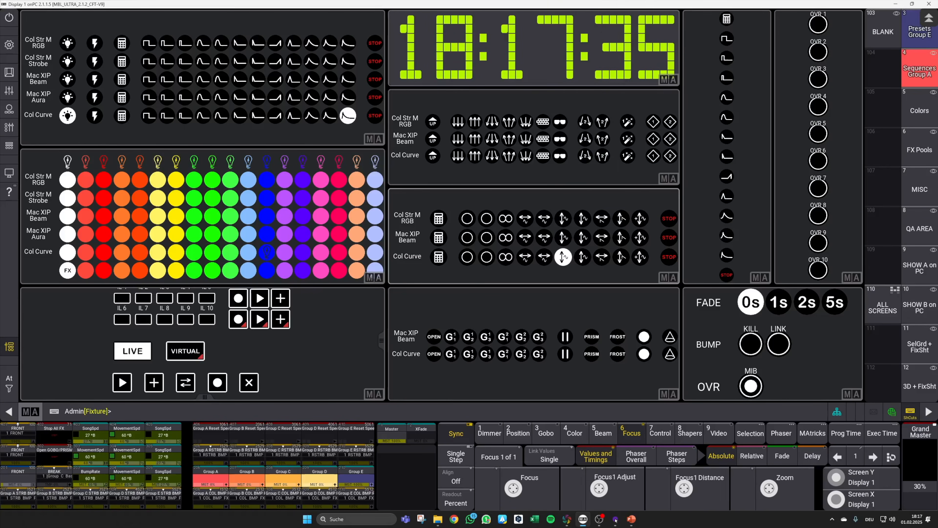